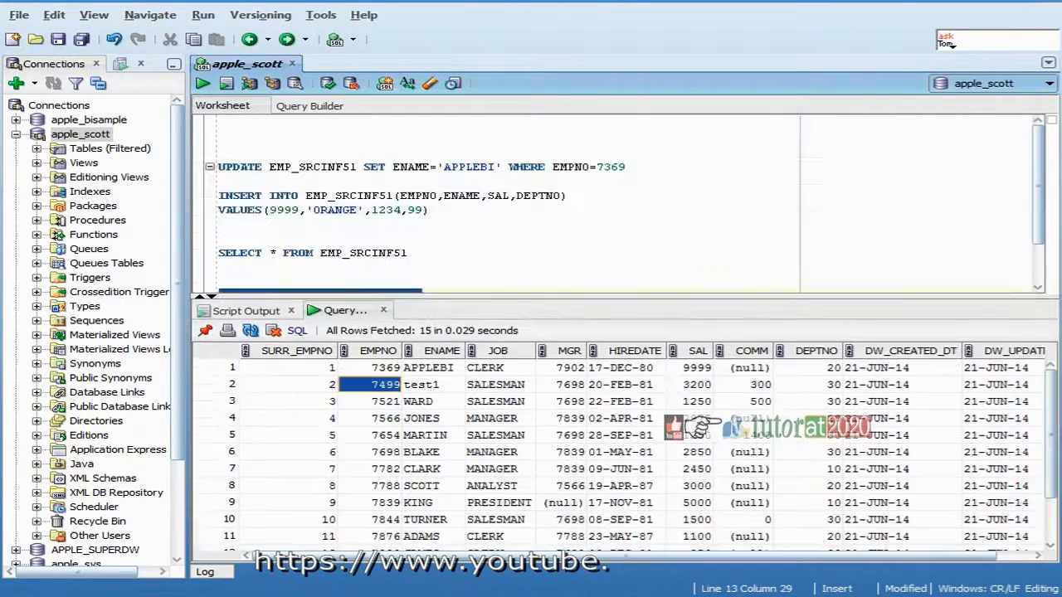
Step: Run the SELECT query on EMP_INF51_SCD1 and inspect the first result row across to the DW_UPDATED_DT column
scroll(547, 210, down, 2)
drag(424, 241, 219, 241)
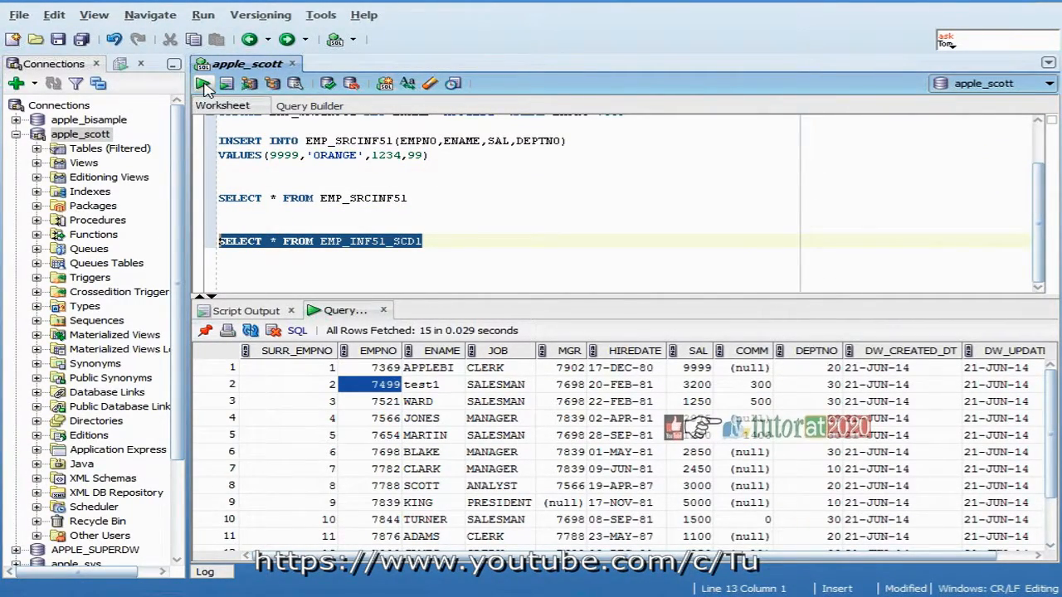
click(203, 84)
click(473, 393)
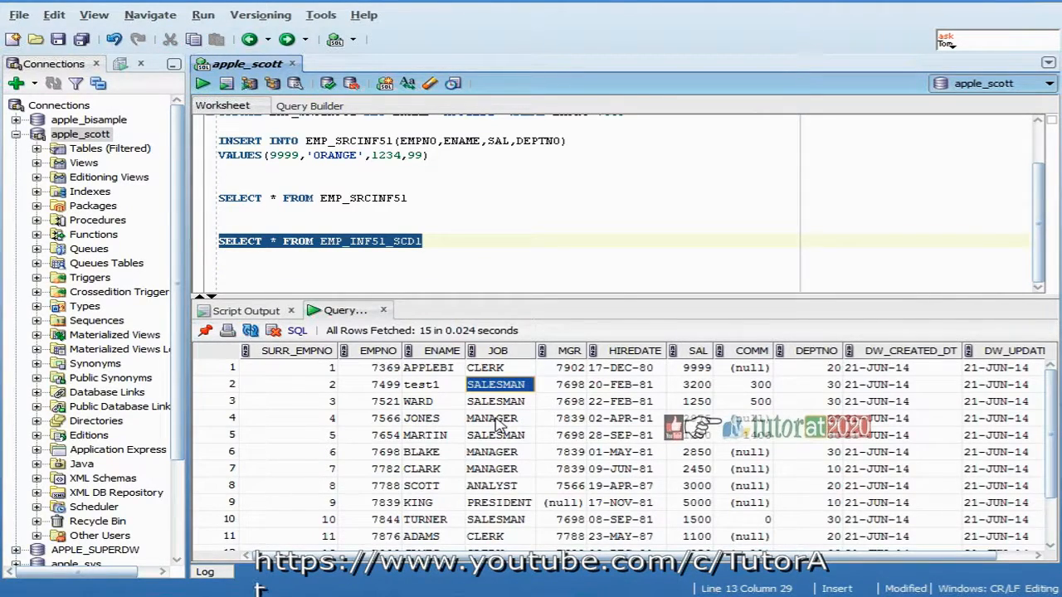
key(Up)
key(Right)
key(Right)
key(Right)
key(Right)
key(Right)
key(Right)
key(Right)
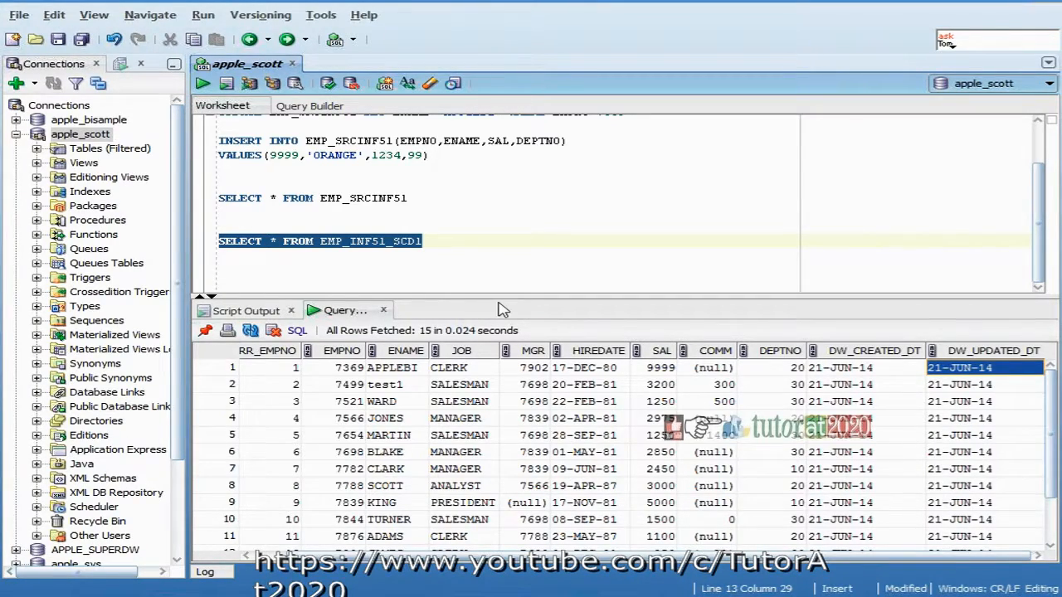
Step: Enlarge the worksheet area and start a new statement below the queries reading CREATE TABLE EMP_INF51_SCD2 AS
drag(526, 297, 526, 351)
click(420, 294)
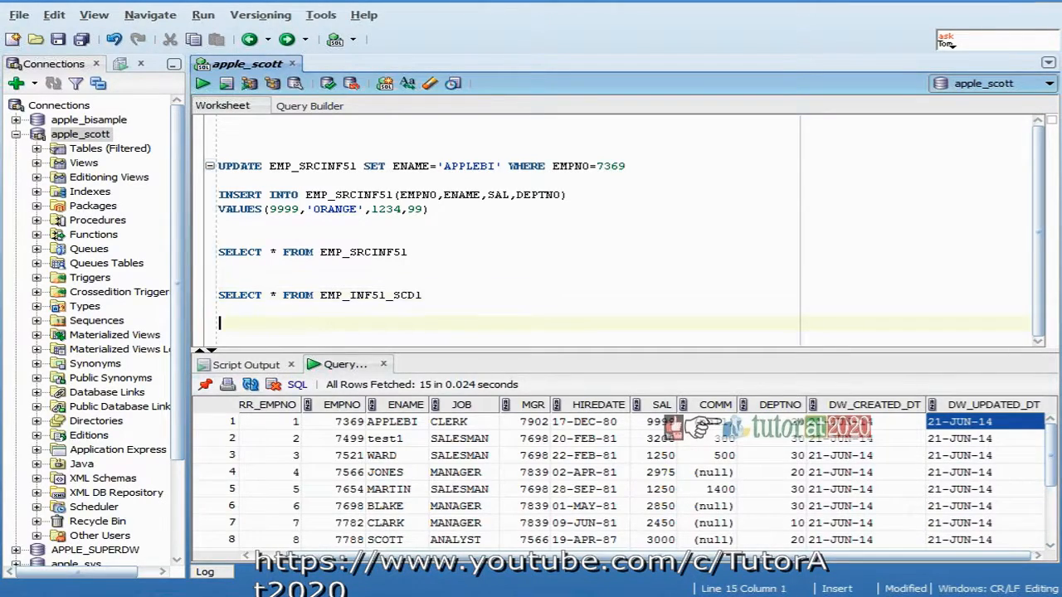
key(Return)
key(Return)
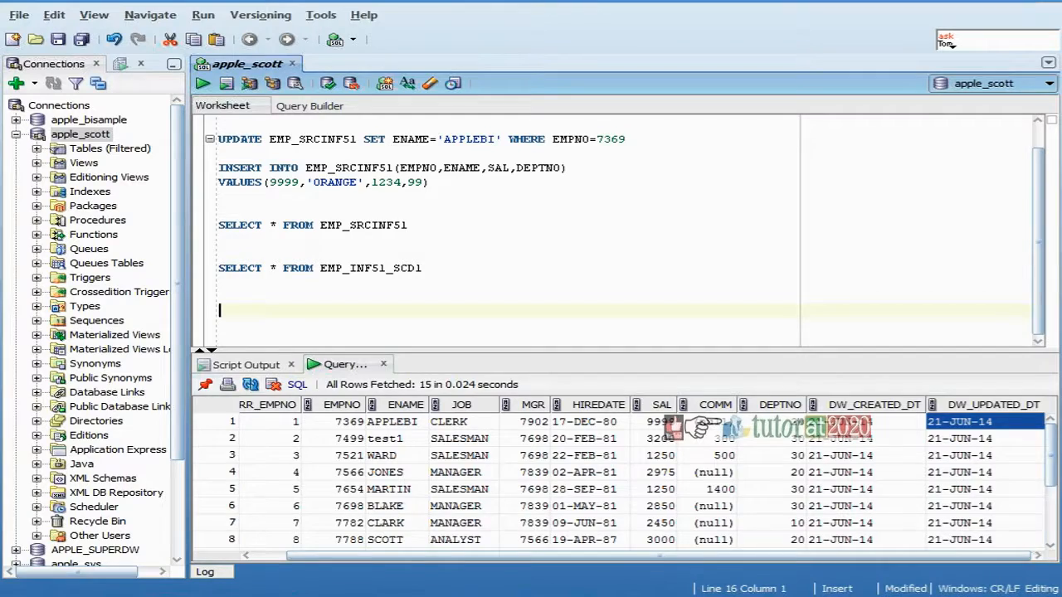
text(CREATE TAB)
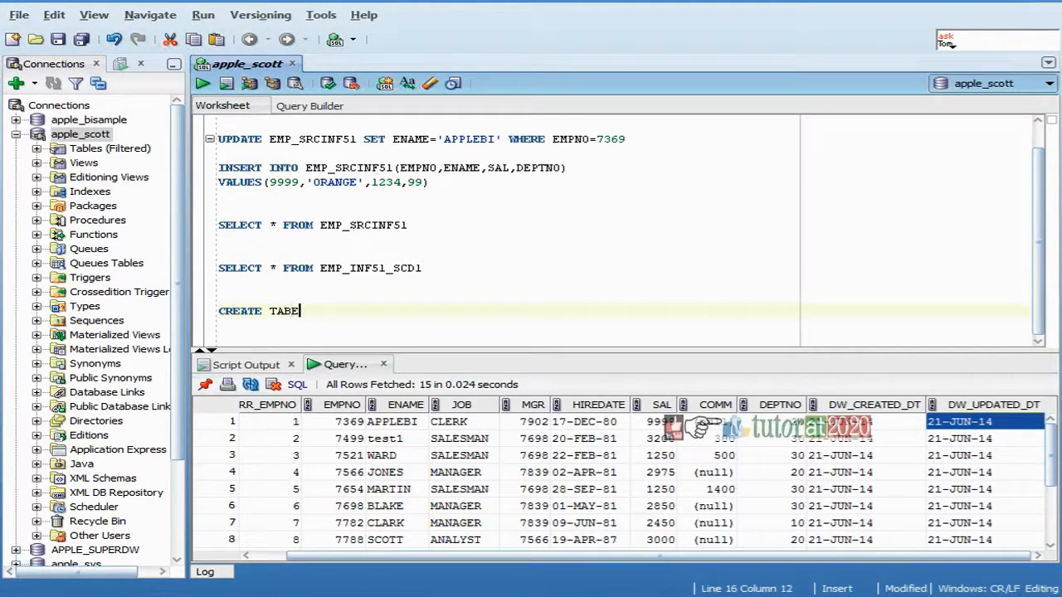
text(LE EM)
drag(313, 268, 422, 268)
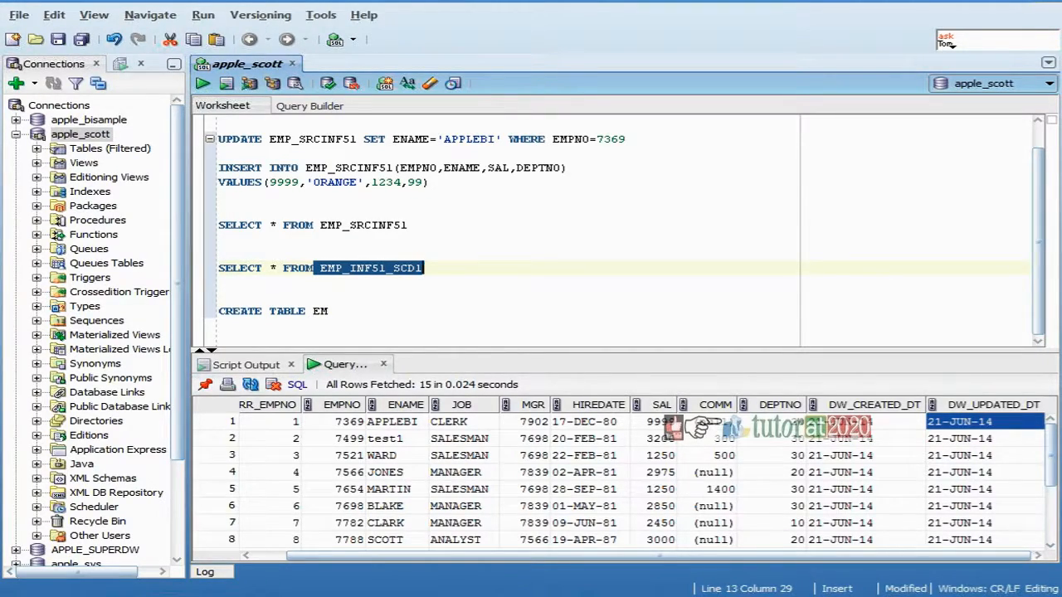
key(ctrl+c)
drag(312, 311, 330, 311)
key(ctrl+v)
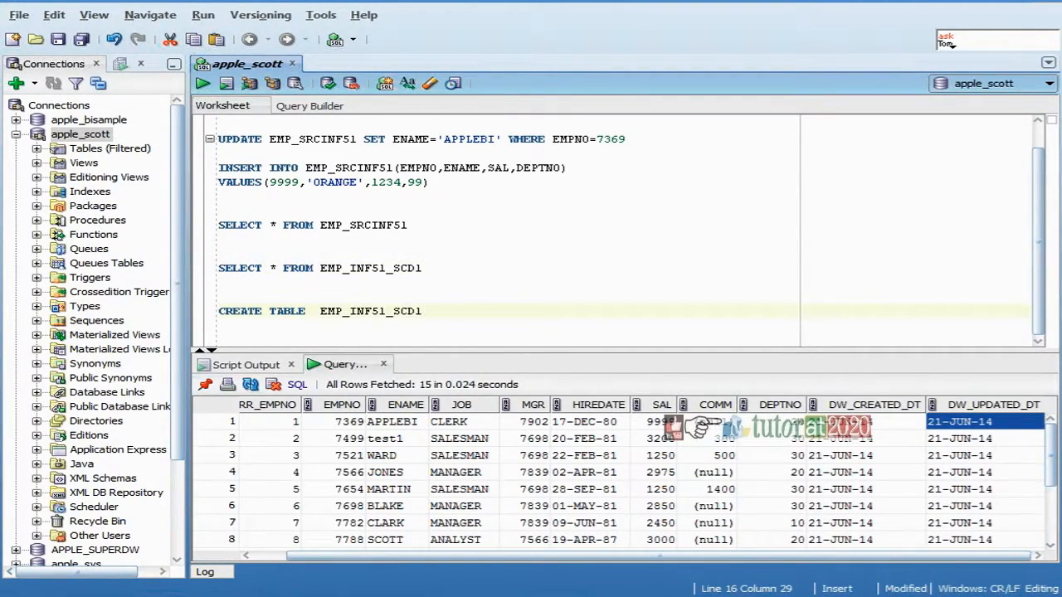
text(2 AS)
key(Return)
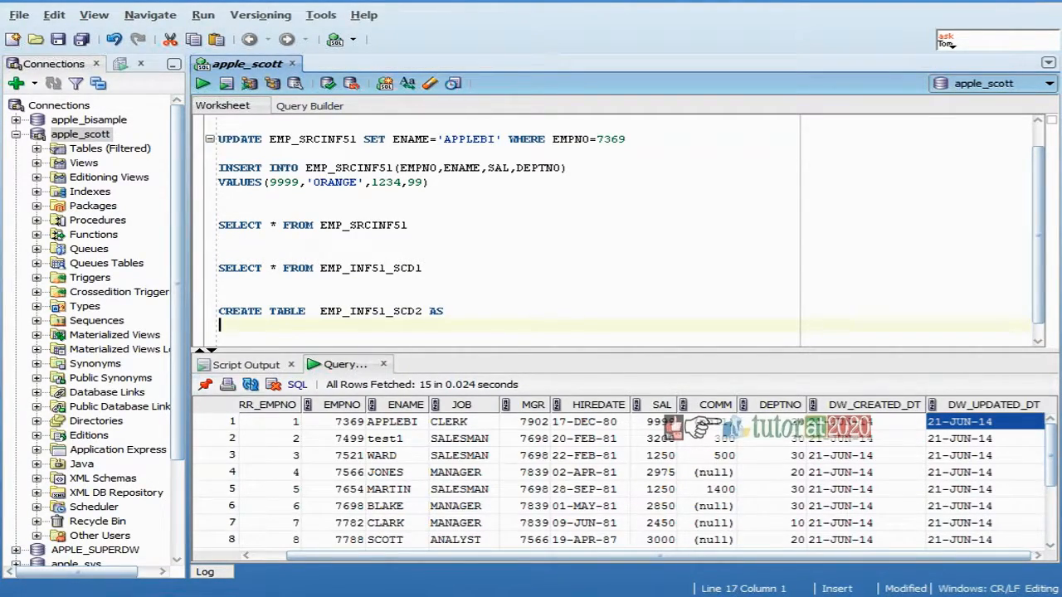
Step: Begin the table's select list on the next line with SELECT 1 AS SURR_EMPNO,EMP.*,'Y' CURR_FLG
text(SELECT 1 AS SURR_EMPNO)
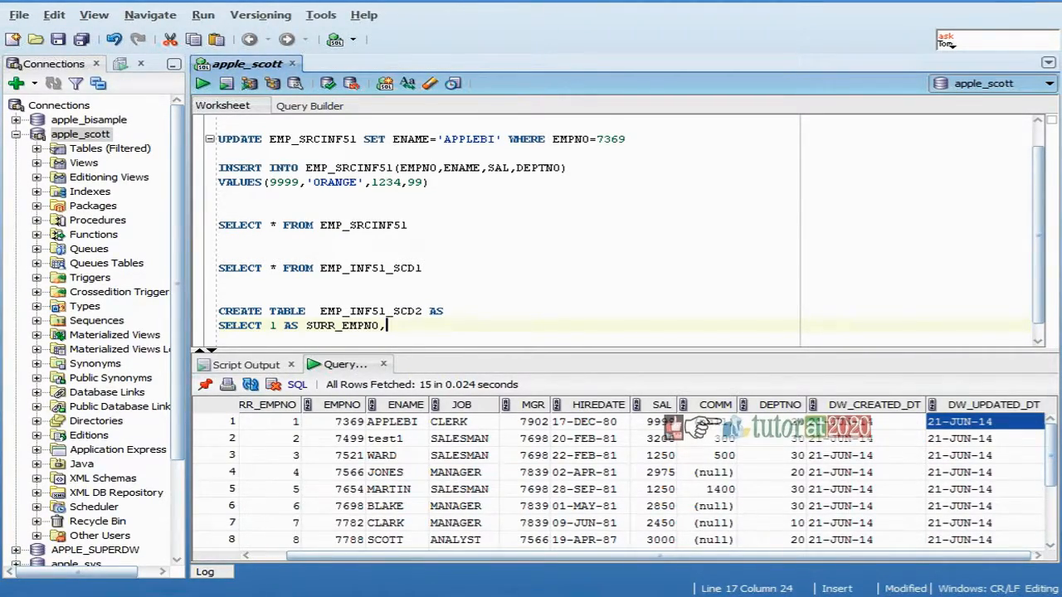
text(,EMP.*)
text(,'Y' )
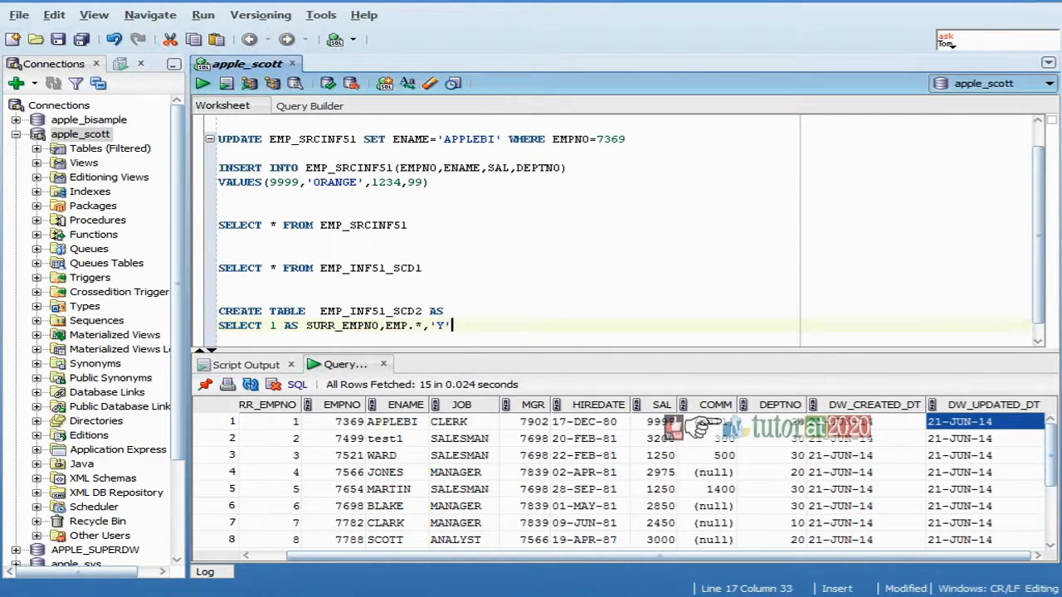
text(CURR_FLG)
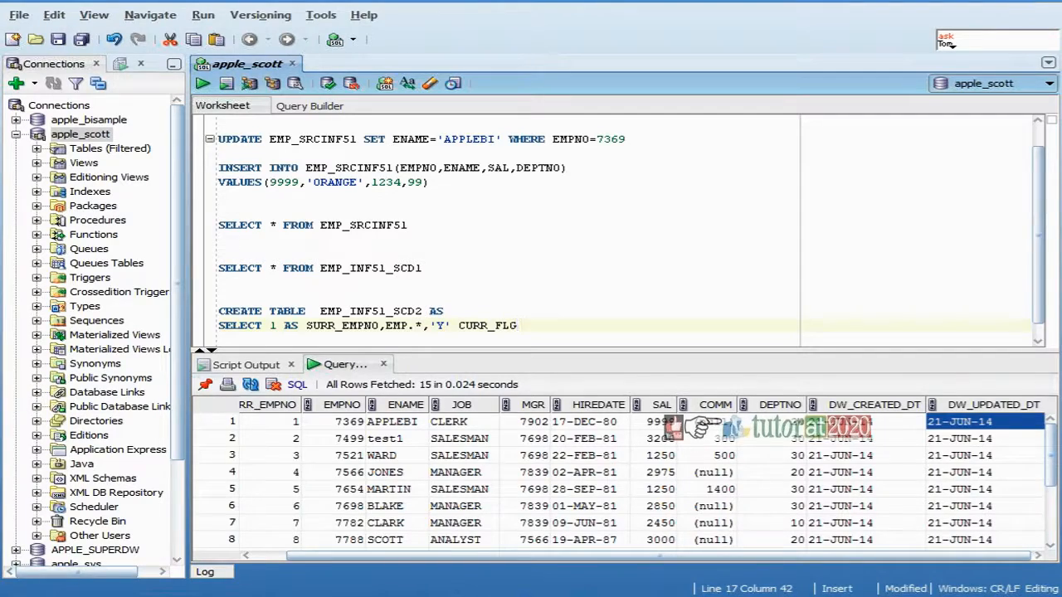
Step: Complete the select list with SYSDATE AS EFF_FROM_DT and SYSDATE AS EFF_TO_DT, followed by FROM EMP WHERE 1=0
text(,SYSDATE AS EFF_F)
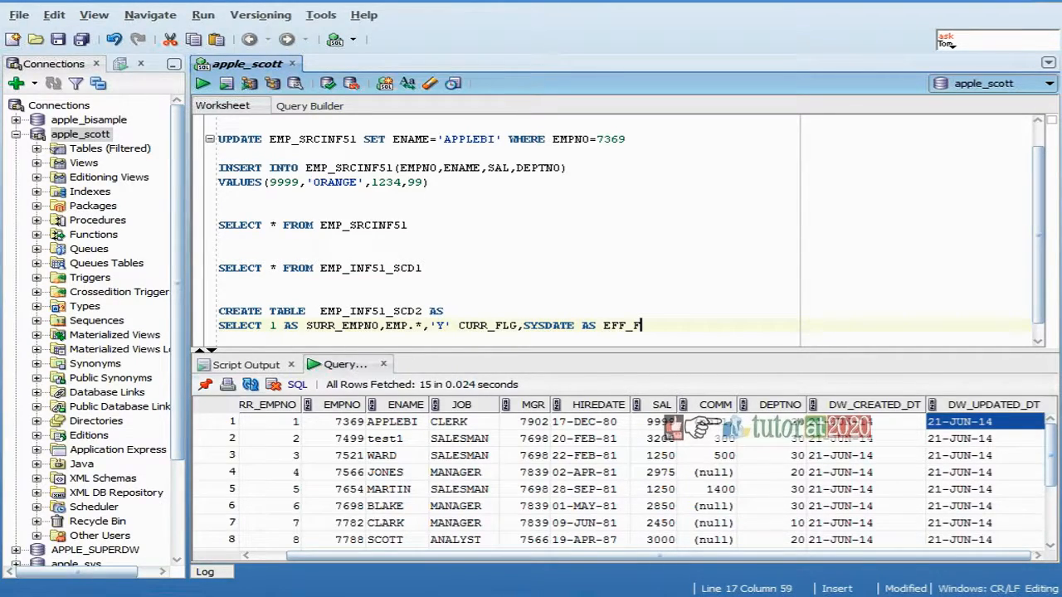
text(ROM_DT,SYSDATE AS EFF_T)
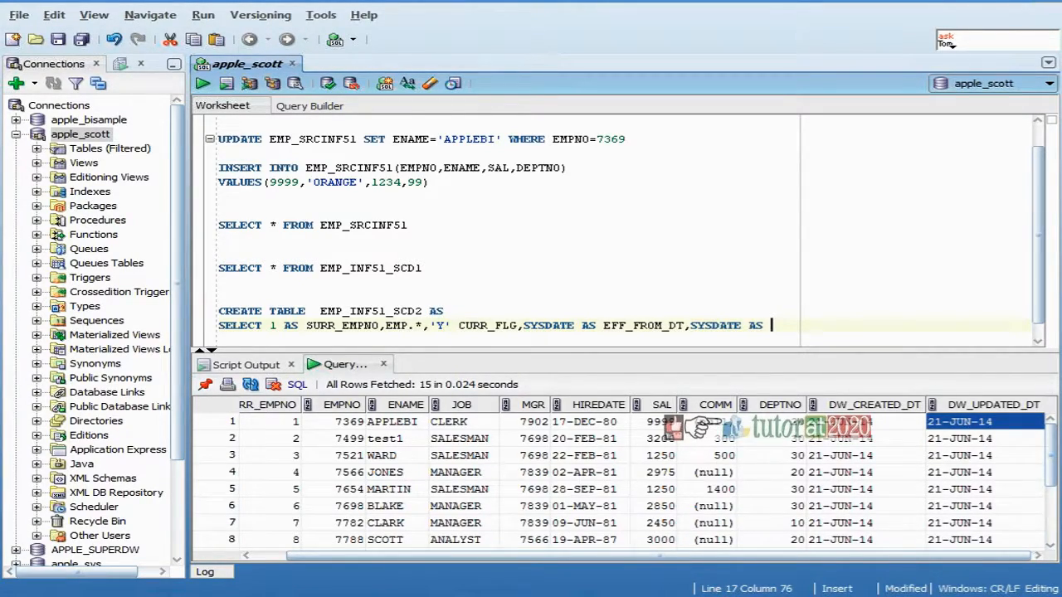
text(O_DT)
key(Return)
text(FROM )
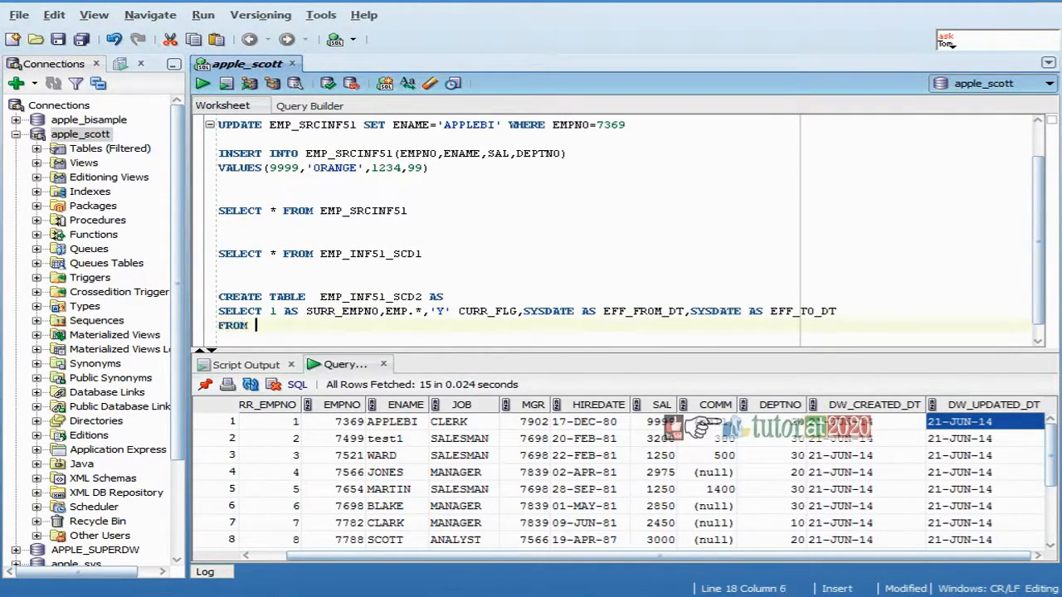
text(EMP WHERE 1=0)
key(Return)
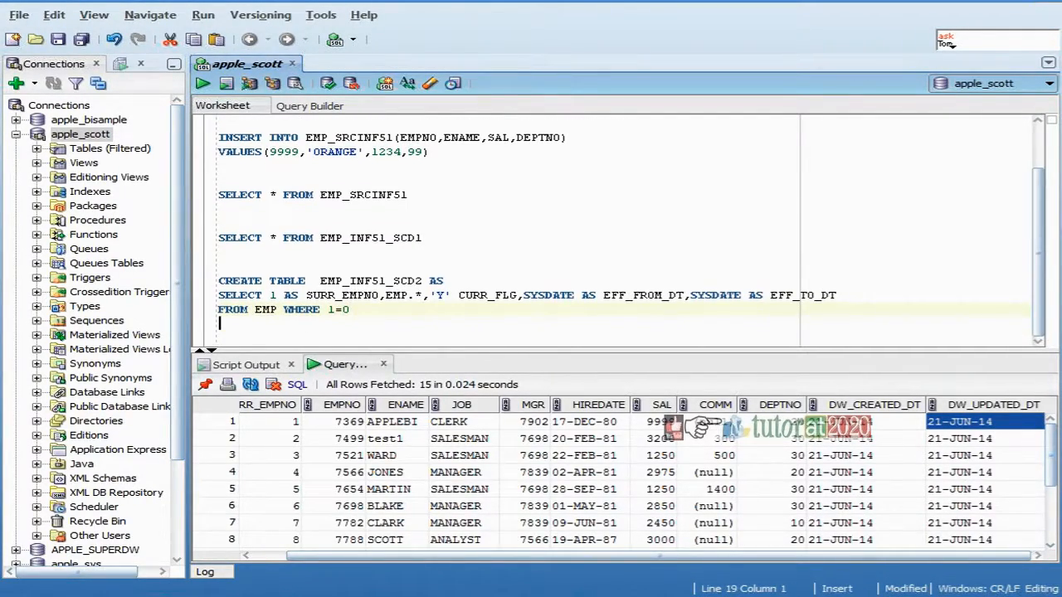
Step: Run only the SELECT part of the CREATE TABLE statement and check the result columns through EFF_TO_DT
key(shift+Up)
key(shift+Up)
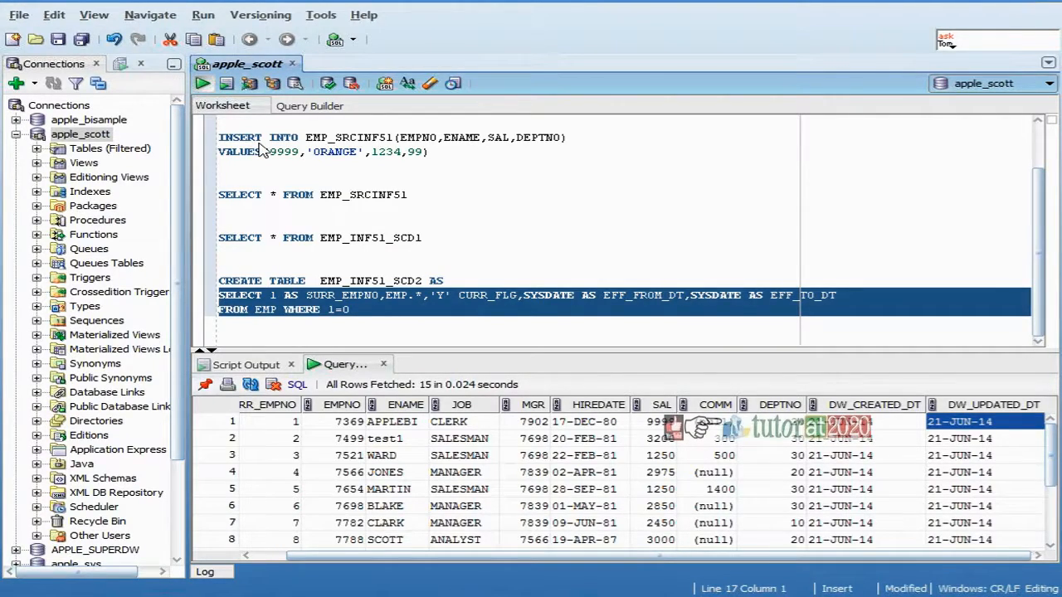
key(ctrl+Return)
drag(458, 352, 455, 207)
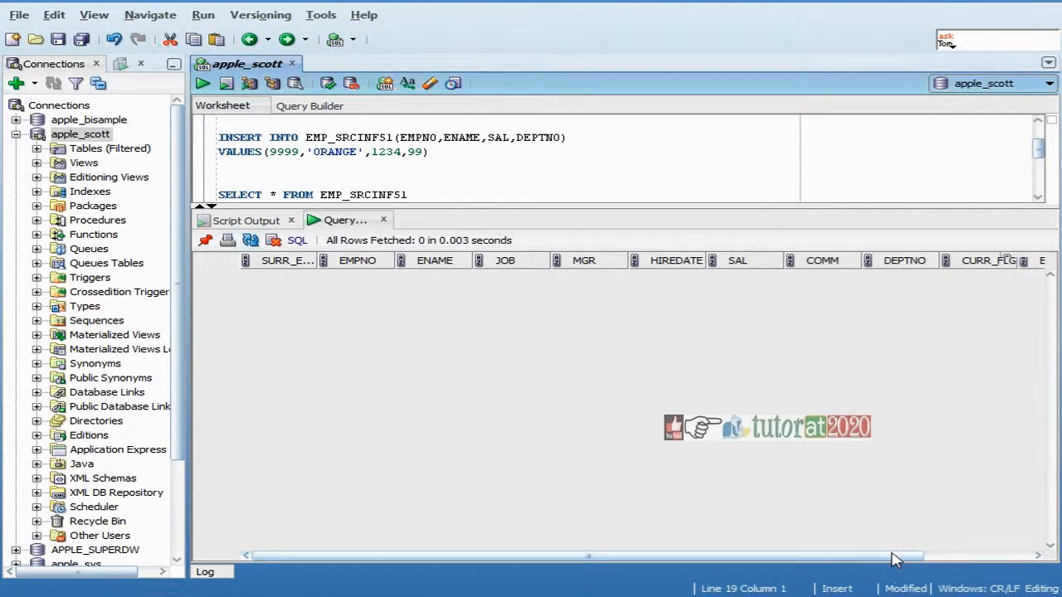
drag(882, 556, 1041, 559)
drag(751, 207, 788, 383)
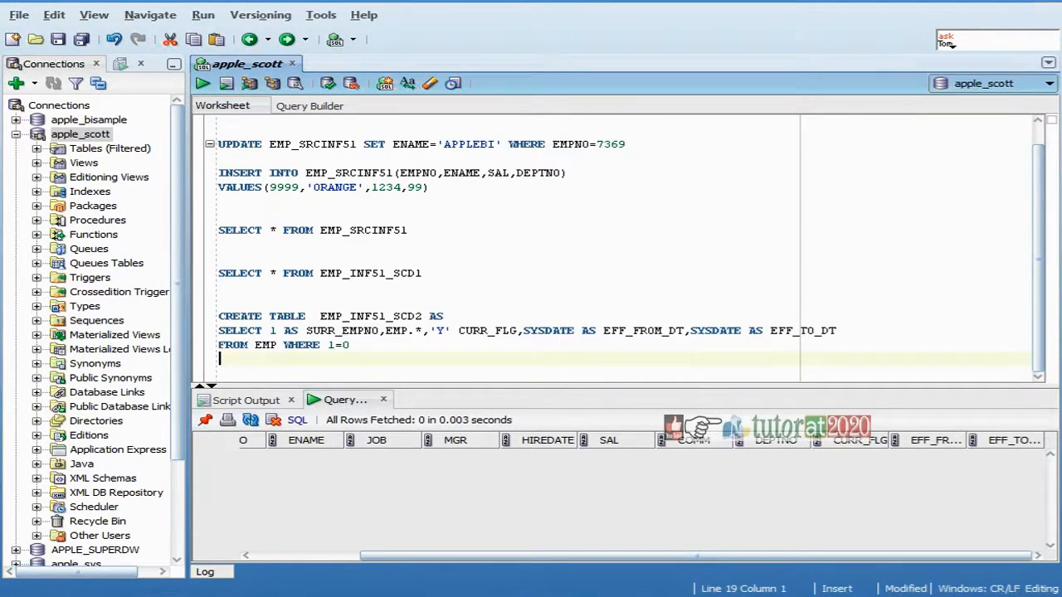
Step: Add the column 1 VER after EFF_TO_DT and rerun the SELECT part to check its columns
click(838, 331)
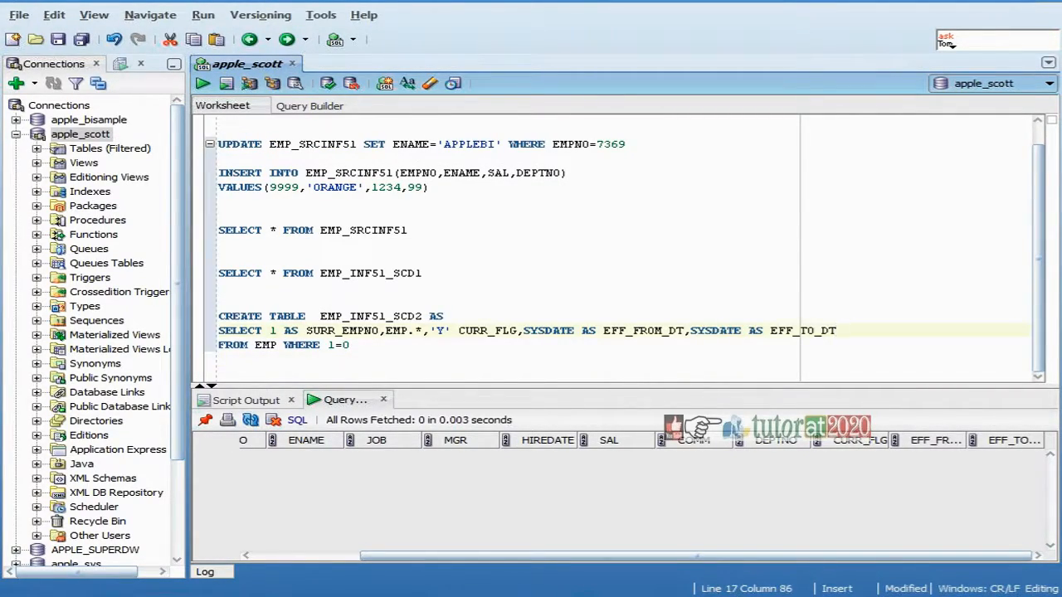
text(,1 VER)
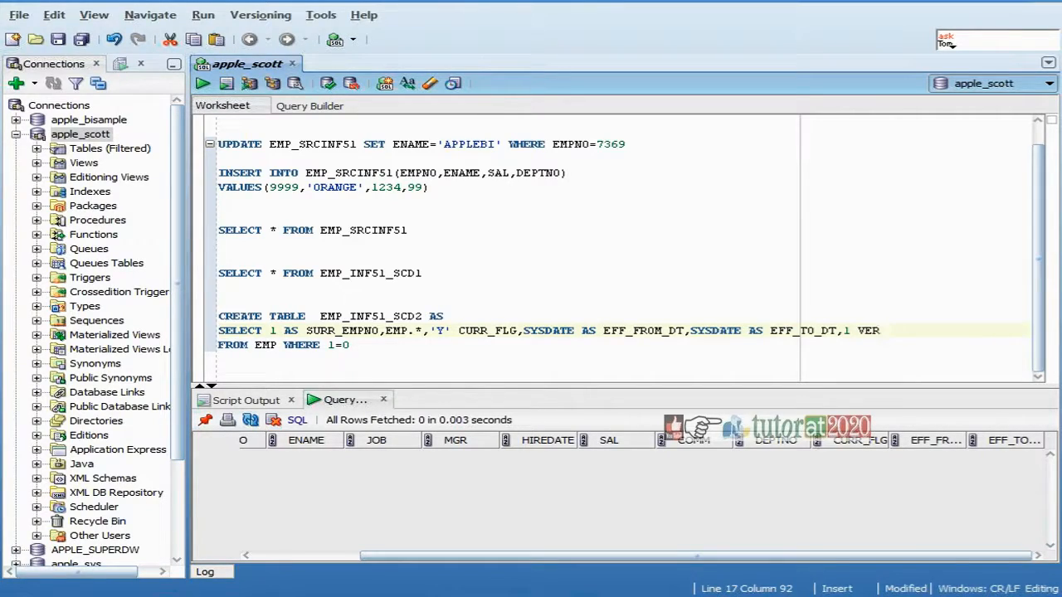
drag(351, 345, 212, 331)
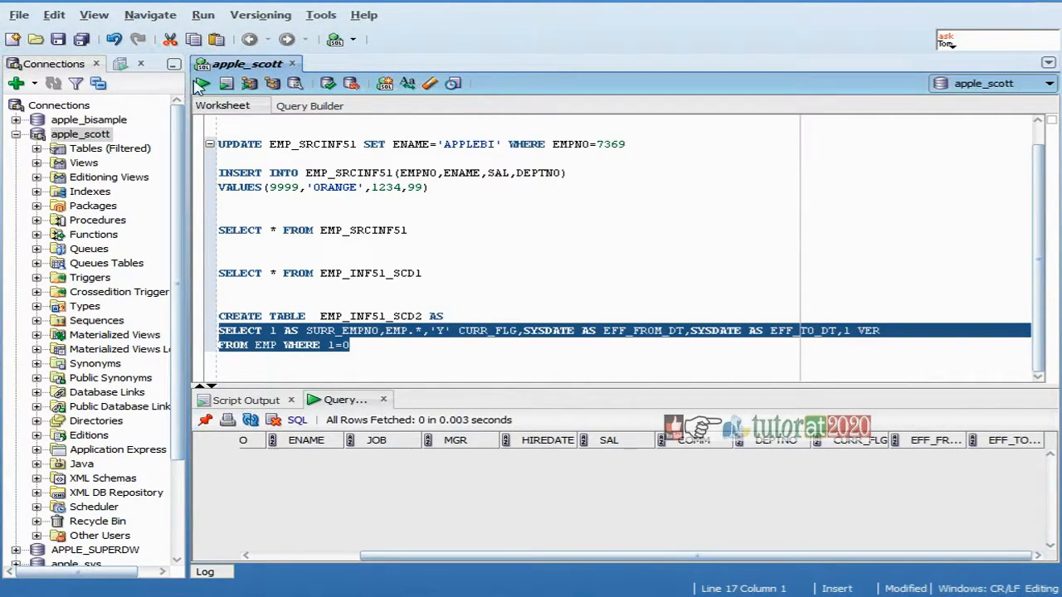
click(203, 85)
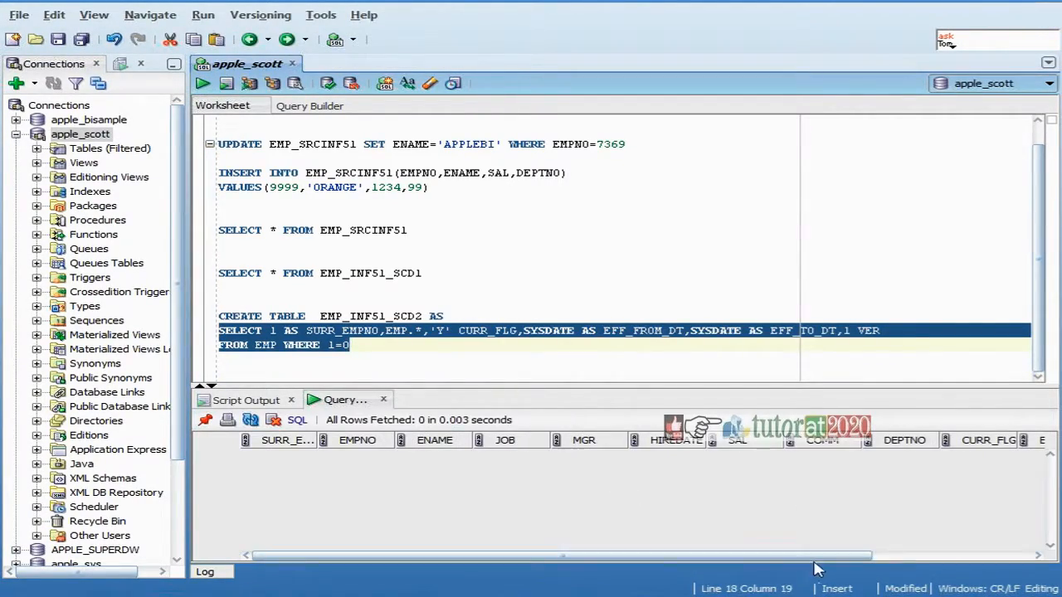
drag(850, 557, 554, 512)
Step: Execute the complete CREATE TABLE statement for EMP_INF51_SCD2
click(220, 244)
drag(219, 359, 220, 331)
click(249, 316)
drag(351, 345, 218, 316)
click(202, 83)
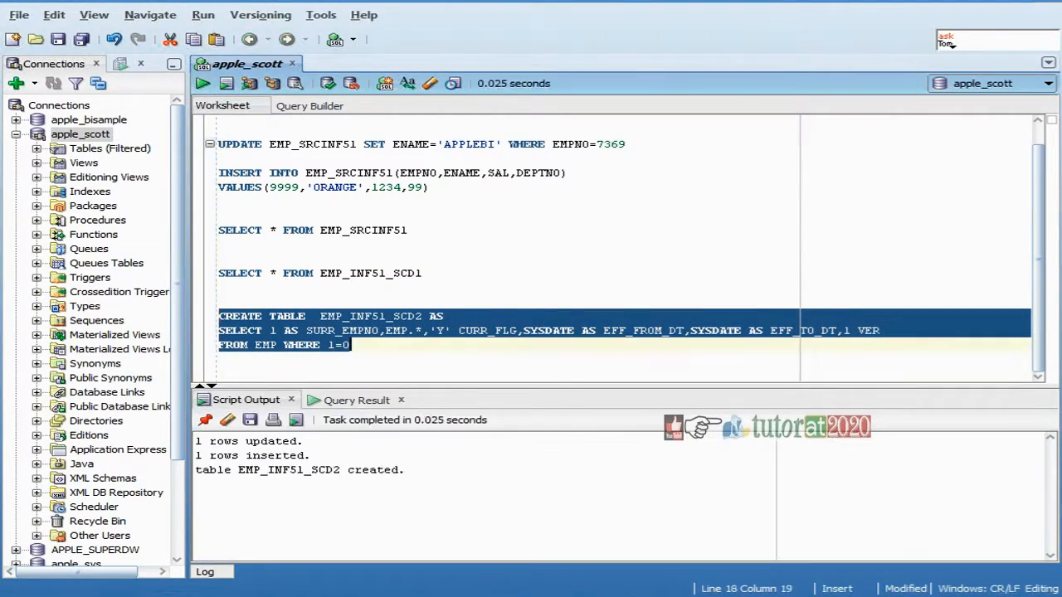
Step: Copy the table name EMP_INF51_SCD2, switch to Informatica PowerCenter Designer and open the Target Designer's import from database
click(416, 316)
drag(320, 316, 423, 316)
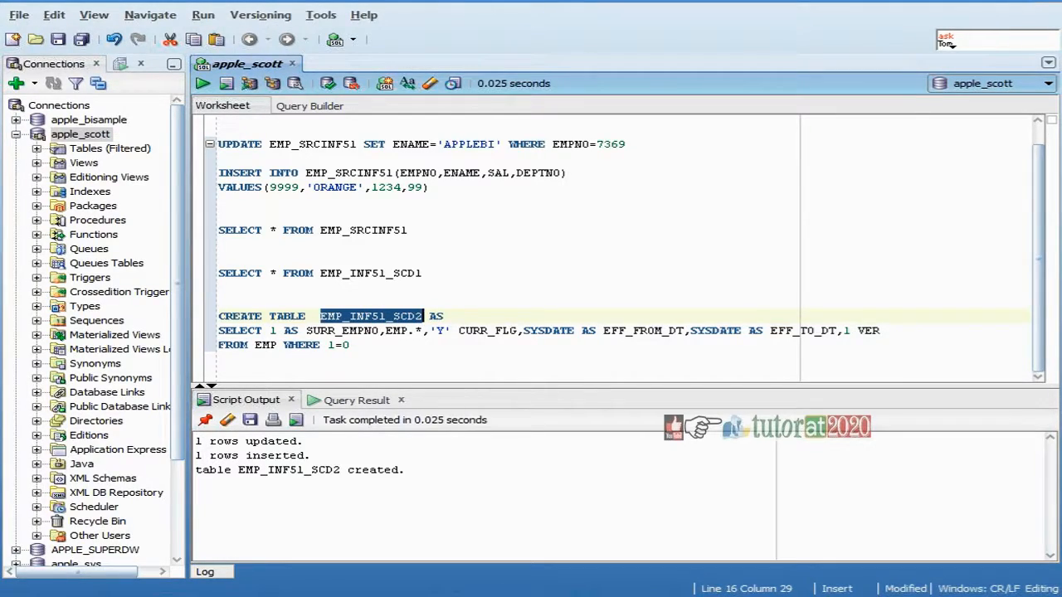
key(alt+Tab)
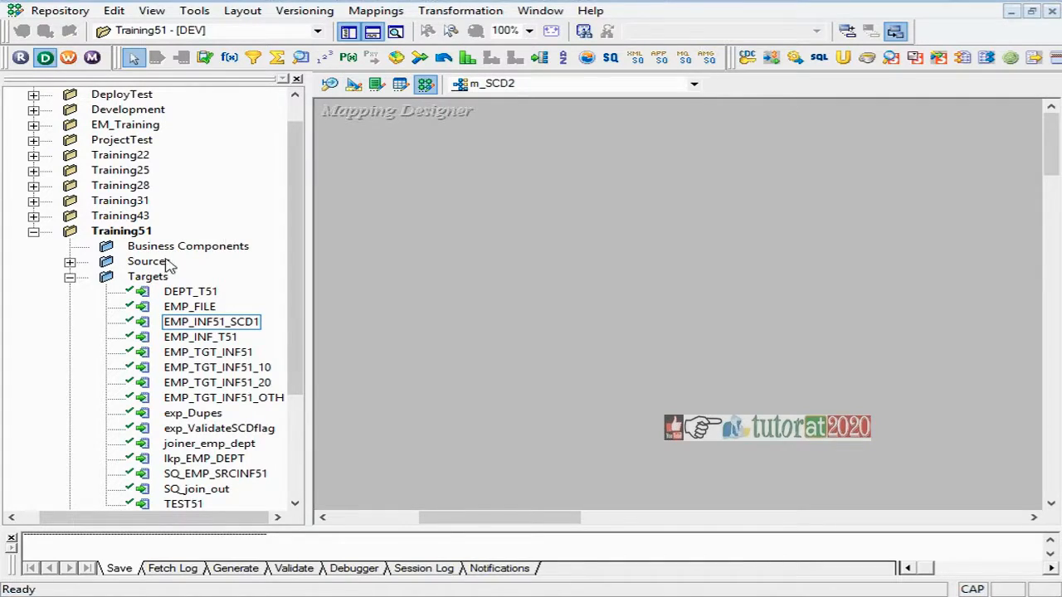
click(353, 84)
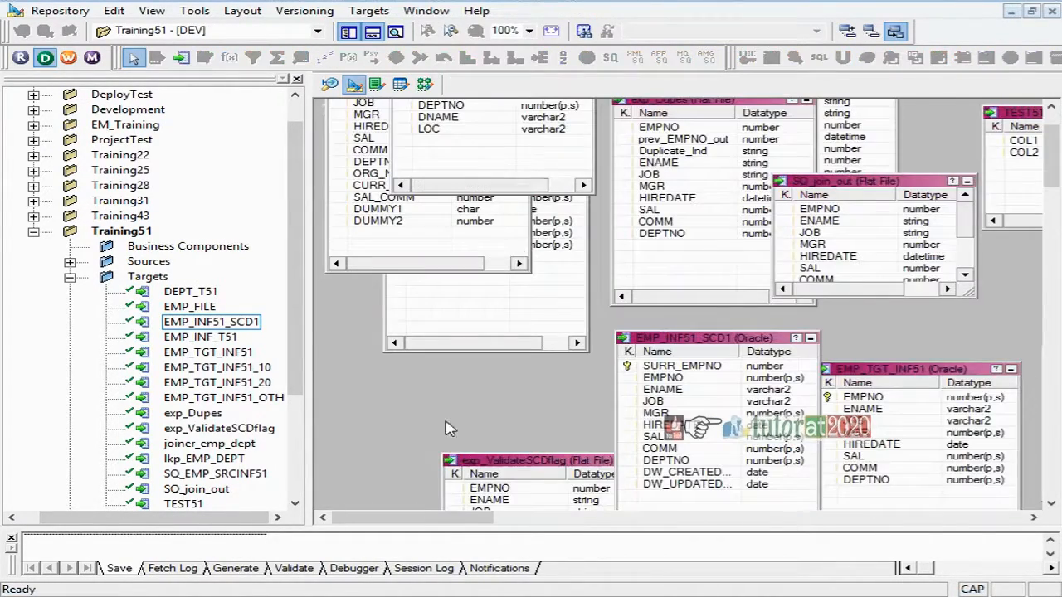
click(364, 12)
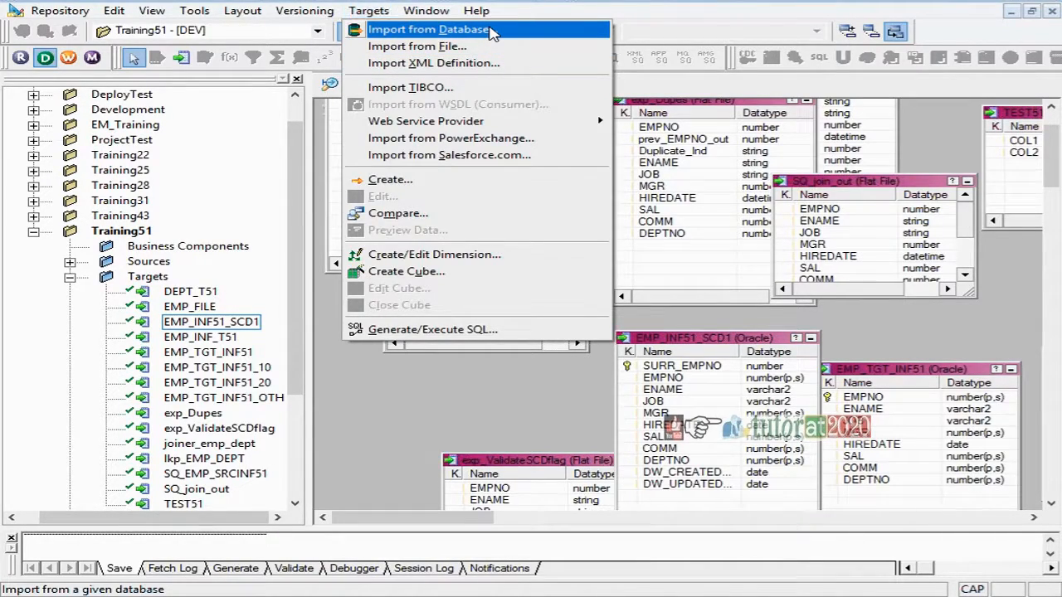
click(492, 30)
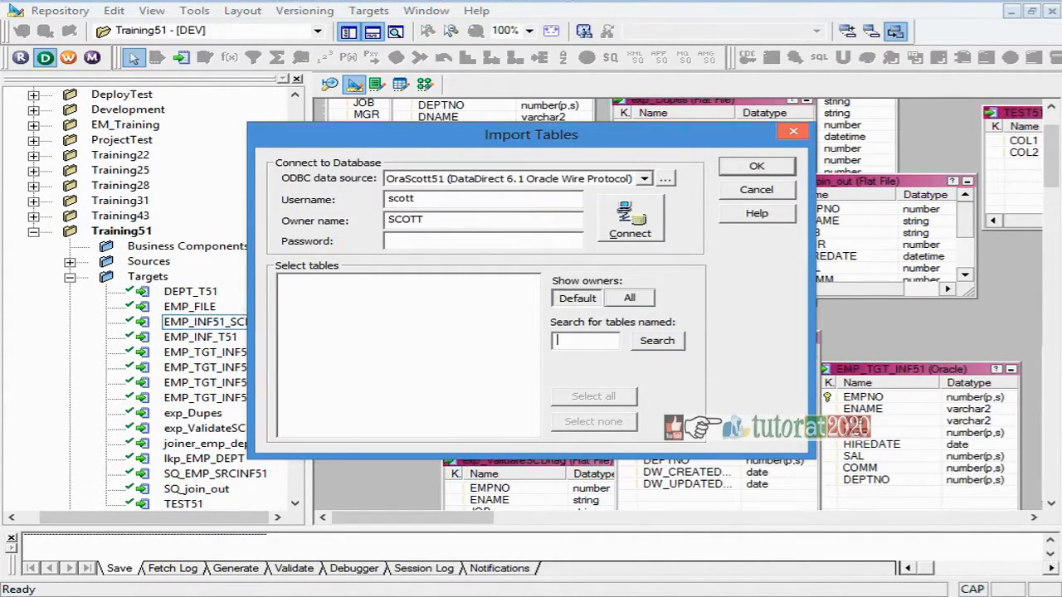
Step: Filter for EMP_INF51_SCD2, enter the database password, connect to the OraScott51 data source and import that table as a target
key(ctrl+v)
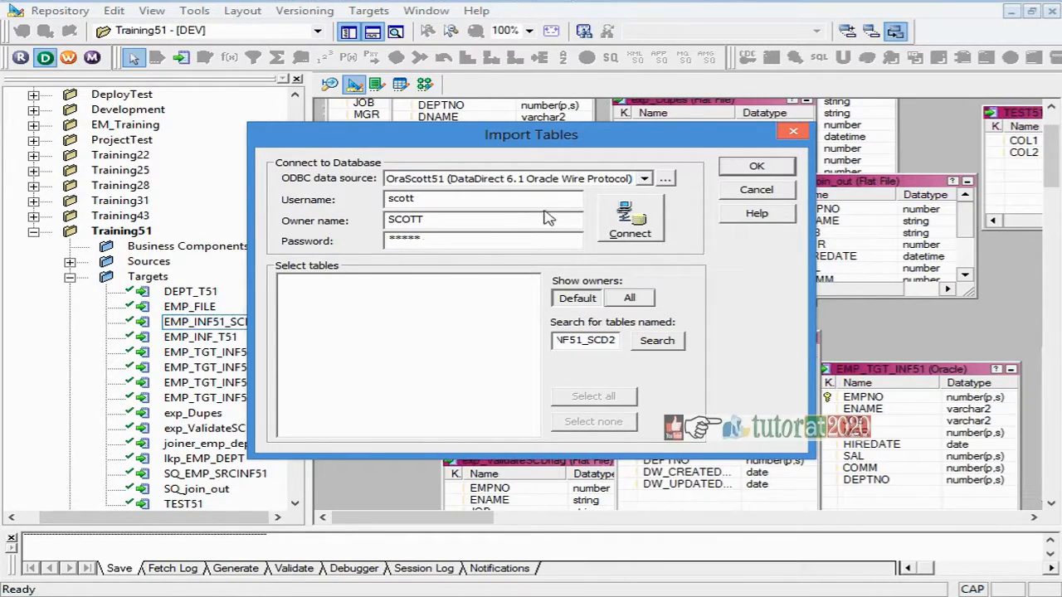
click(628, 232)
click(284, 282)
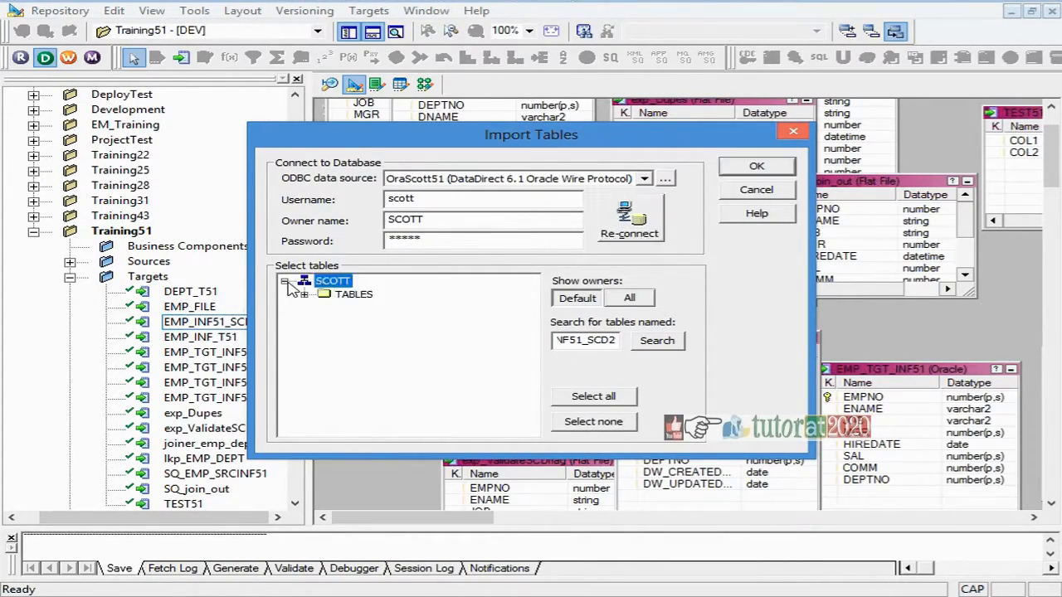
click(305, 294)
click(390, 308)
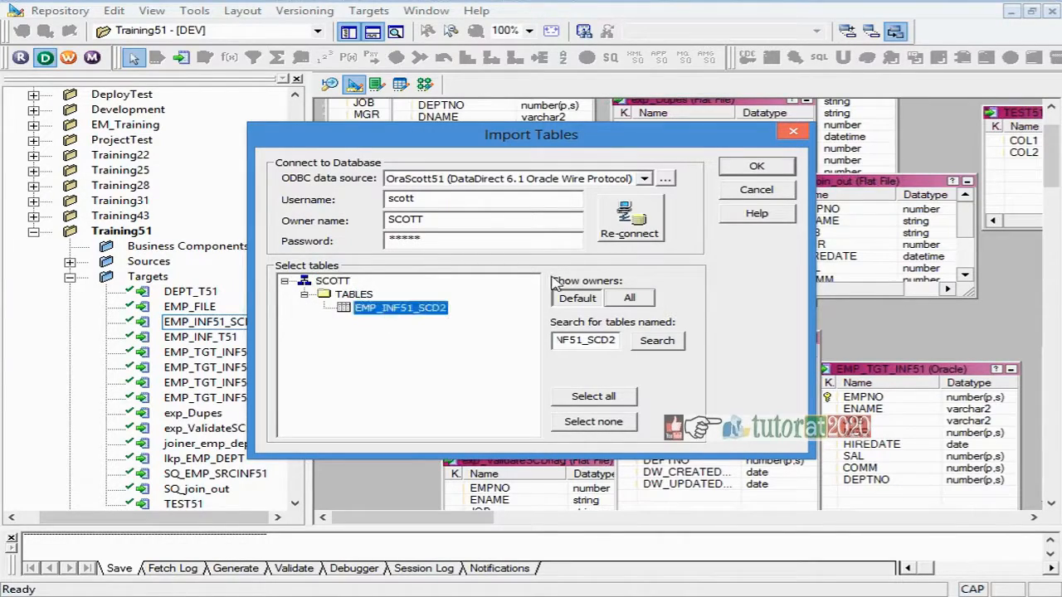
click(755, 169)
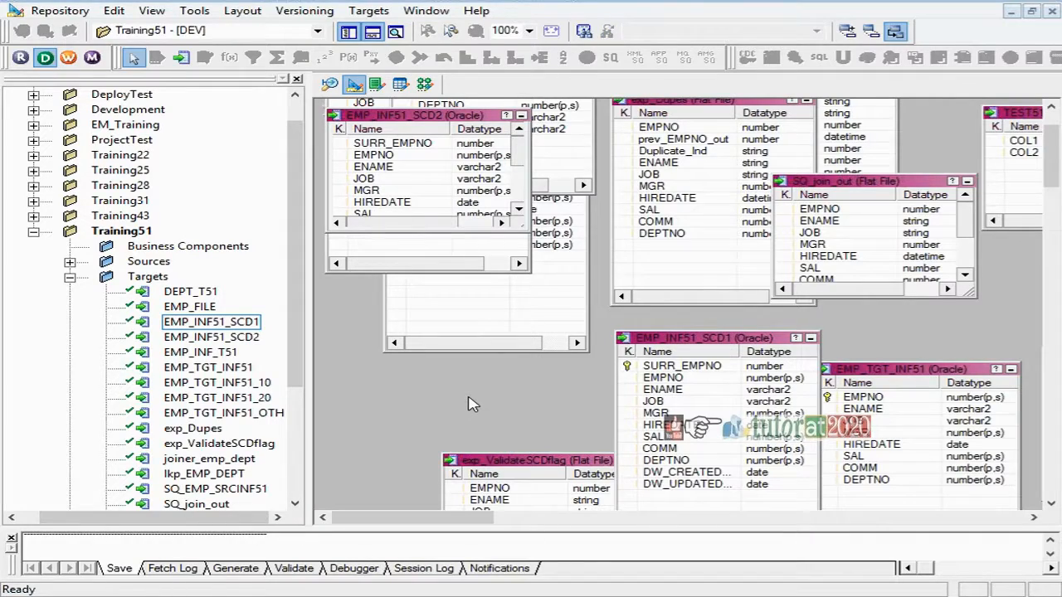
Step: Return to the m_SCD2 mapping in the Mapping Designer and widen the repository navigator
click(424, 84)
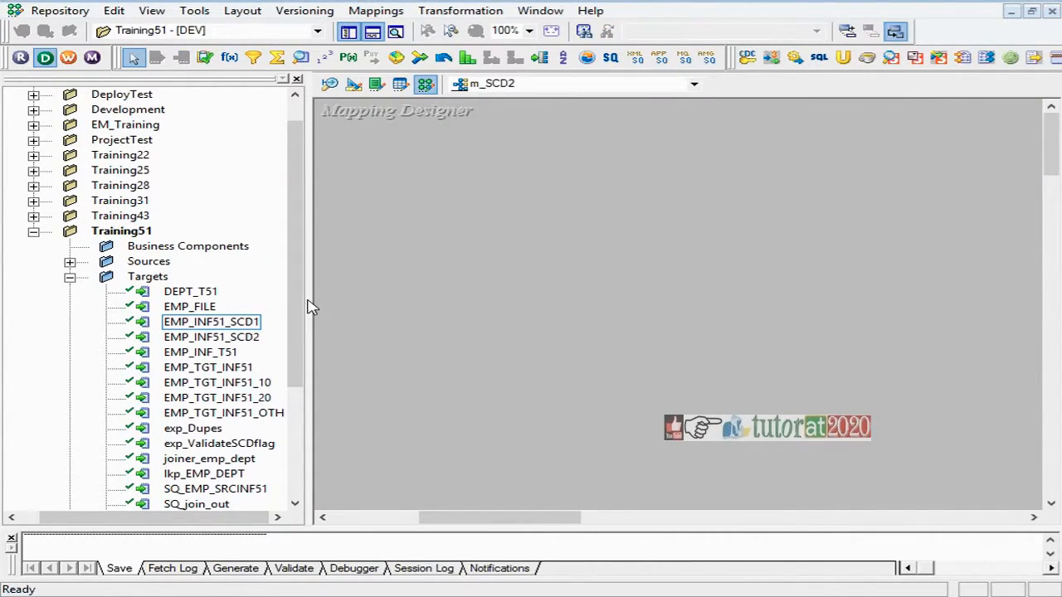
drag(307, 300, 433, 316)
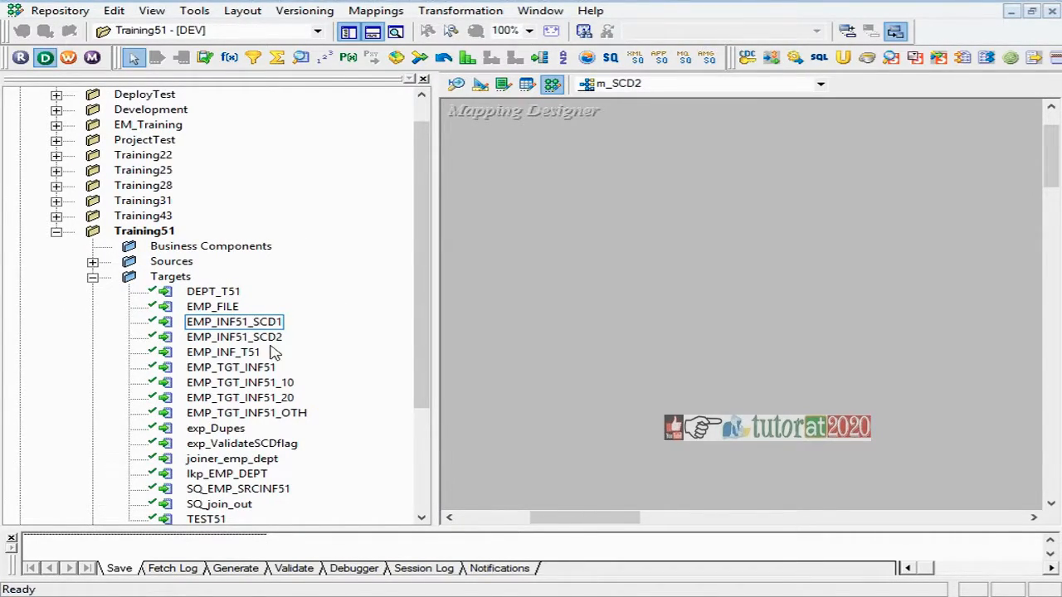
Step: Add the EMP_SRCINF51 source from OraScott51 in the Training51 folder to the m_SCD2 mapping
click(236, 355)
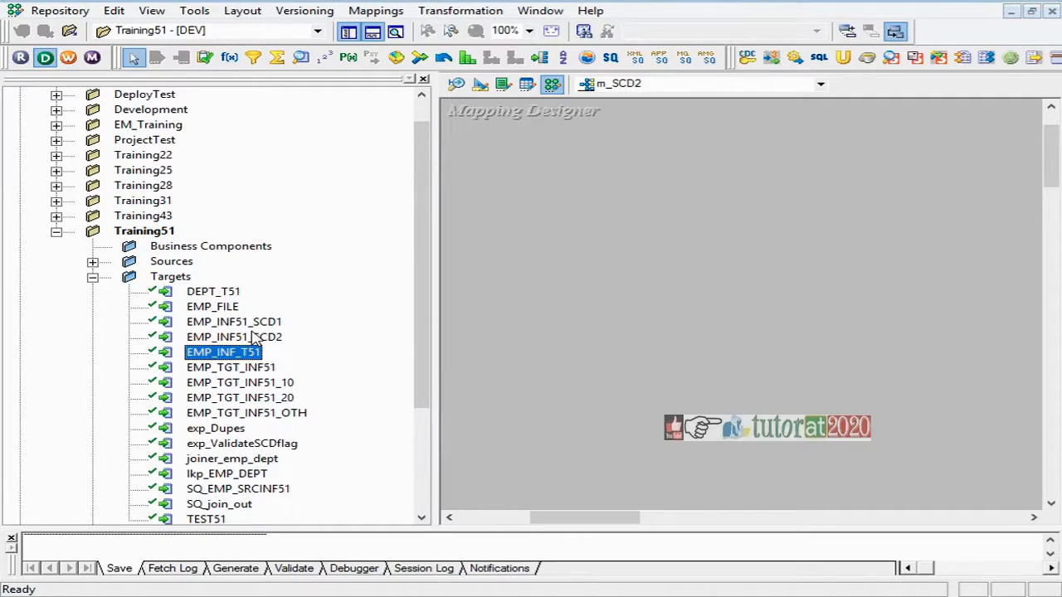
click(93, 263)
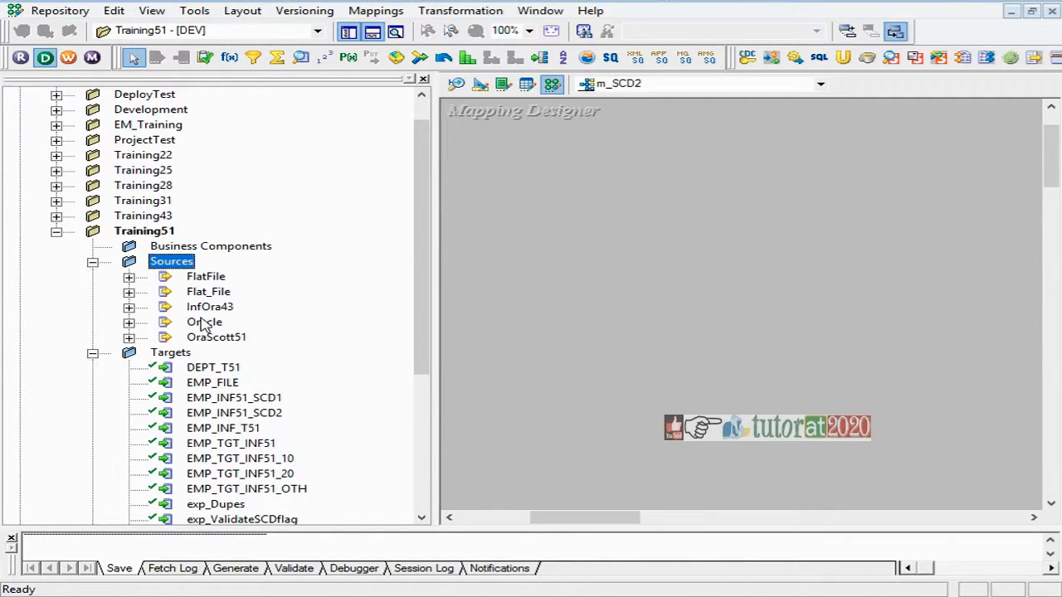
click(128, 338)
click(262, 367)
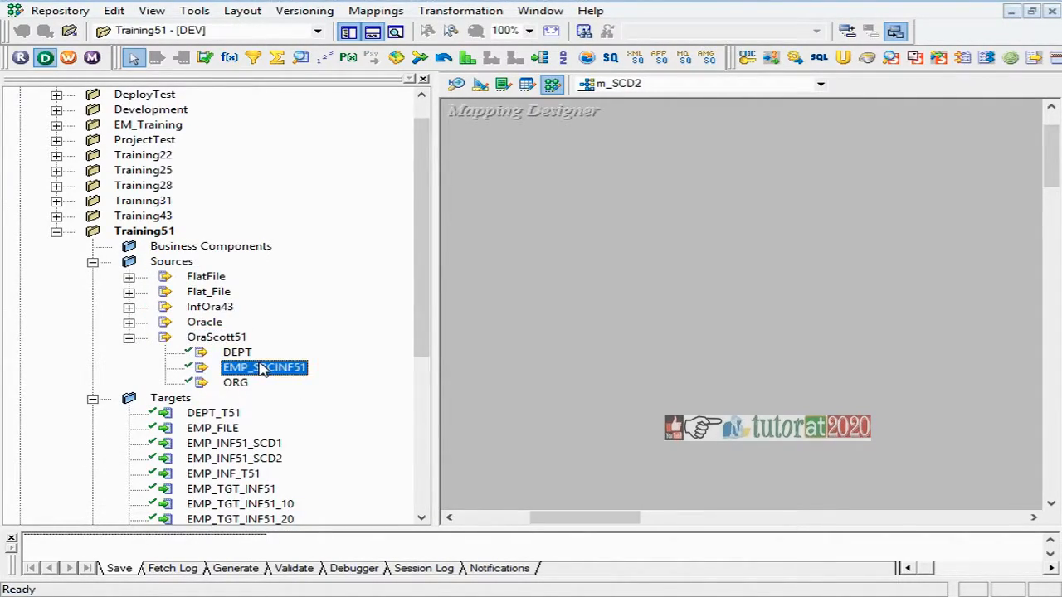
drag(262, 368, 591, 349)
Step: Add the EMP_INF51_SCD2 target to the m_SCD2 mapping and hide the repository navigator
click(257, 458)
scroll(258, 458, down, 3)
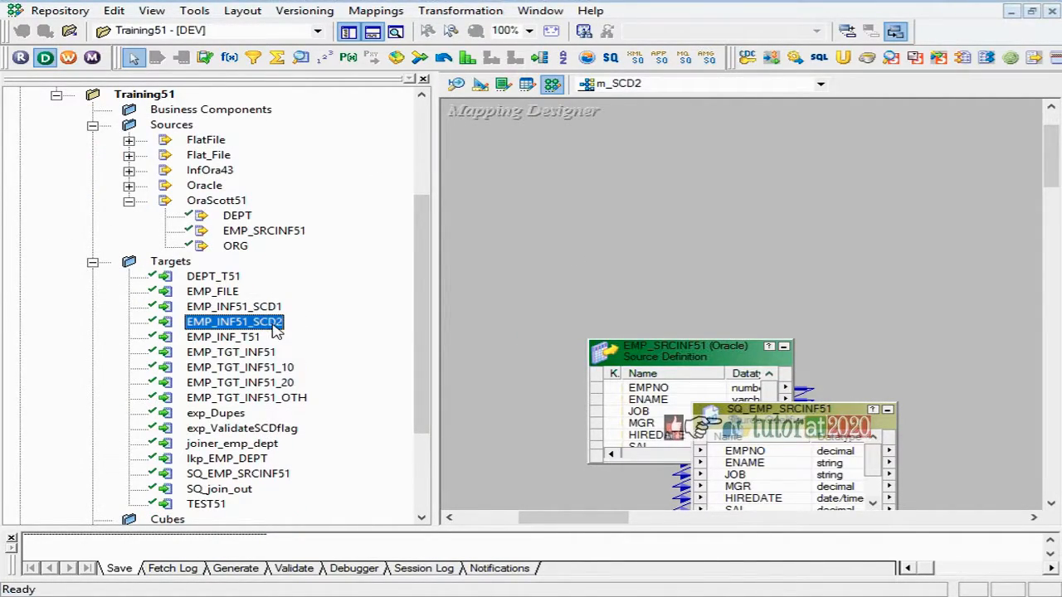
drag(265, 323, 606, 233)
click(349, 31)
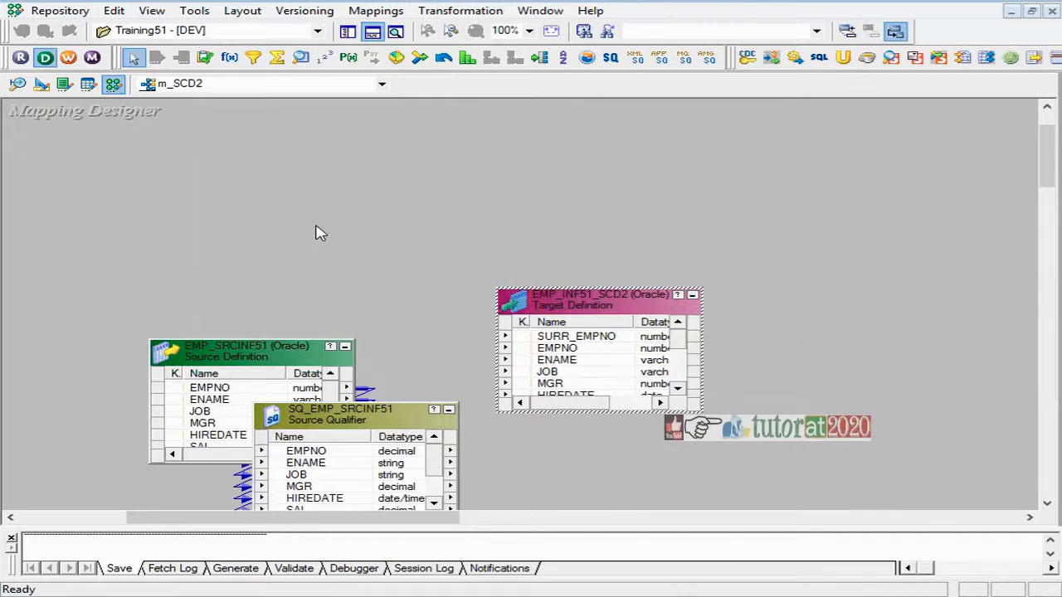
Step: Iconize the EMP_SRCINF51 source, then reposition and resize the source qualifier and target so all their ports show, leaving space between them
drag(560, 305, 910, 331)
drag(336, 354, 170, 281)
click(178, 272)
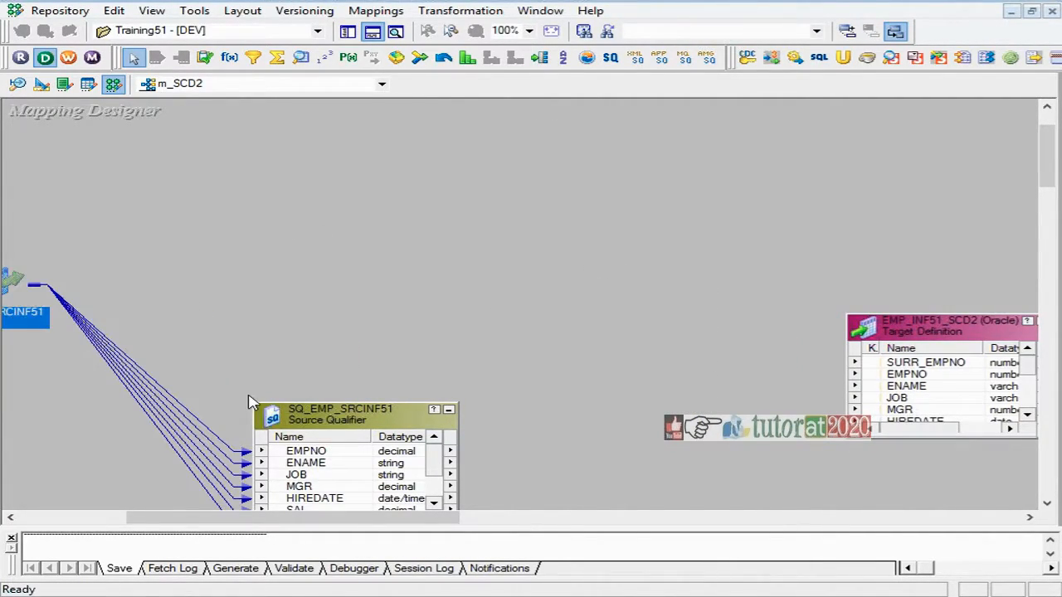
drag(308, 402, 308, 316)
drag(308, 332, 156, 266)
drag(904, 314, 861, 229)
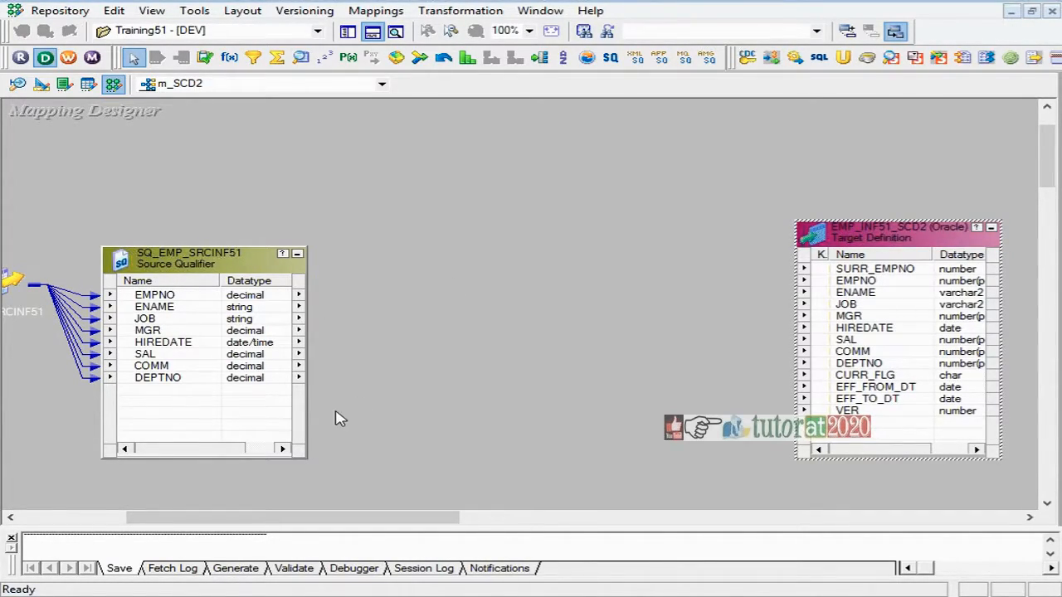
click(430, 285)
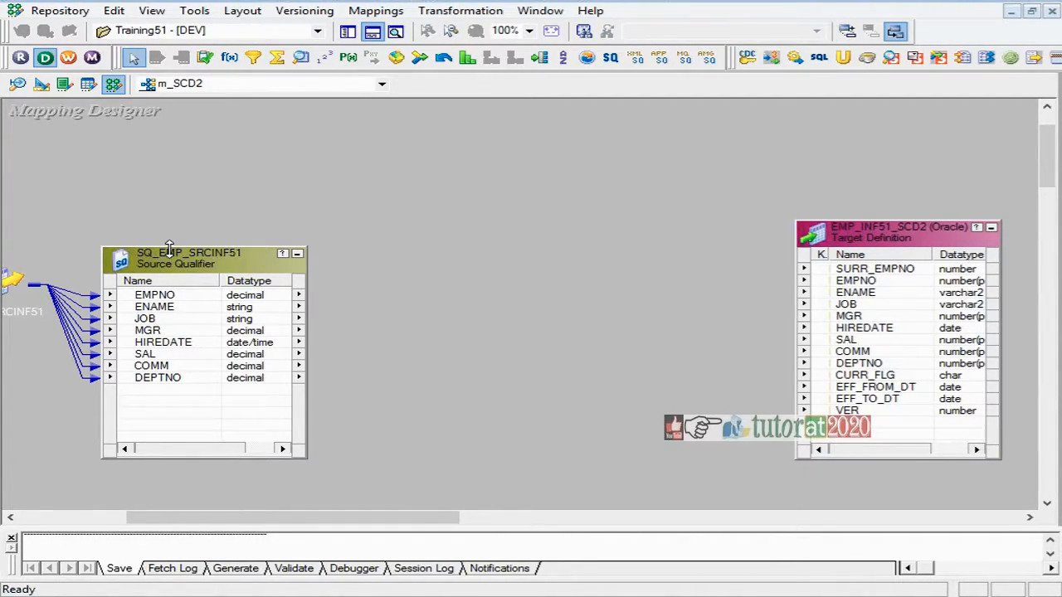
drag(172, 253, 173, 190)
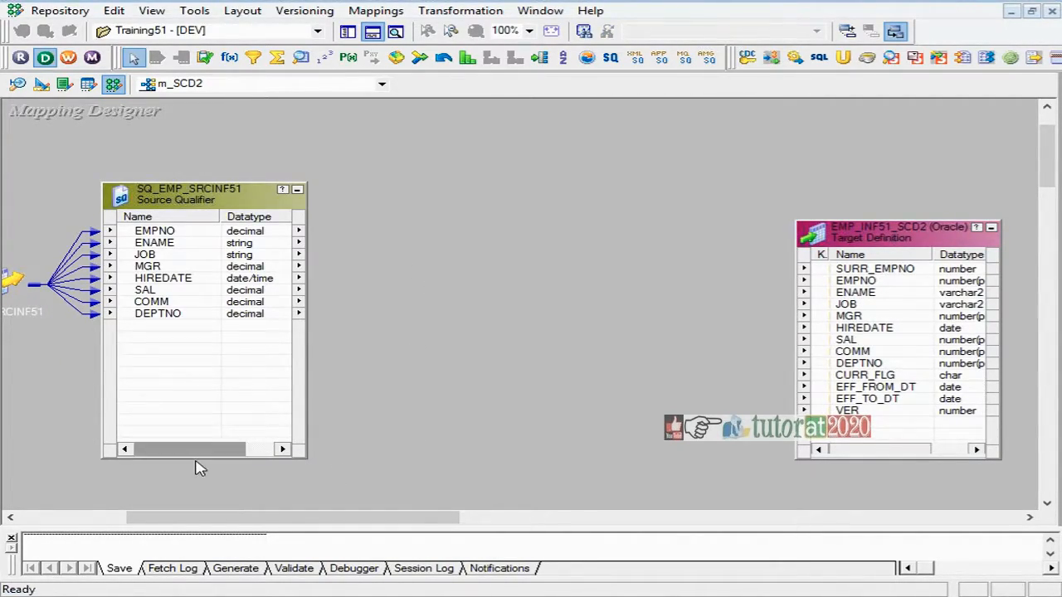
drag(207, 458, 207, 375)
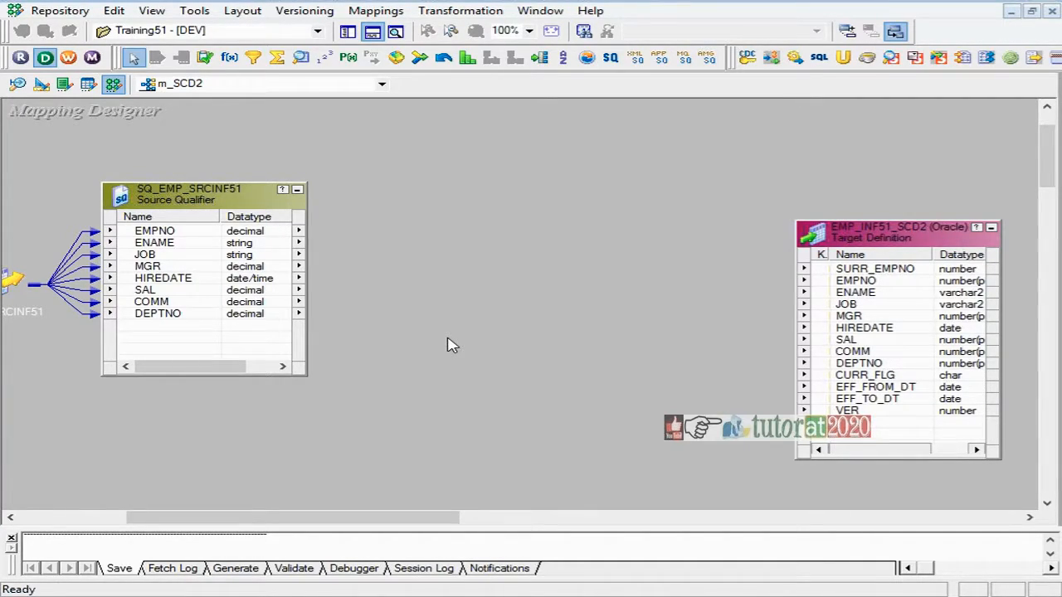
Step: Create a Lookup transformation named lkp_EMPSCD2 in the mapping
click(460, 10)
click(432, 52)
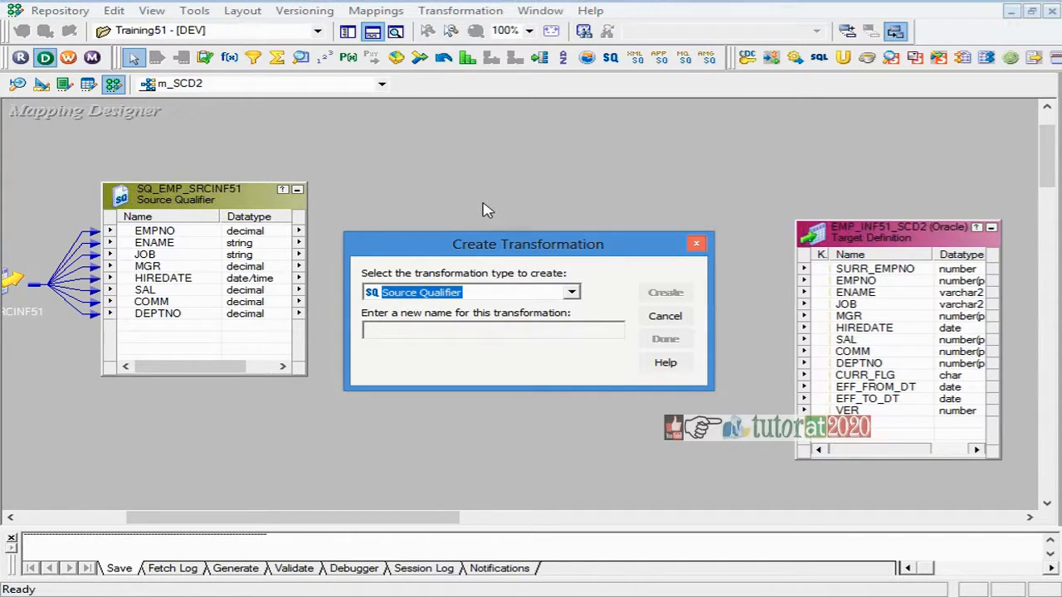
key(l)
key(Tab)
text(lk)
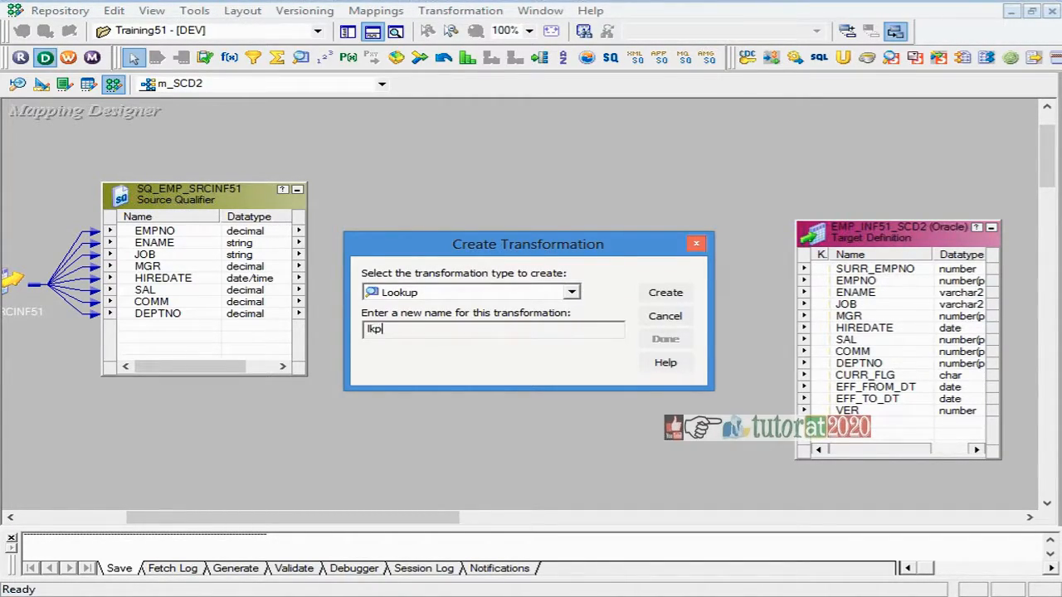
key(Caps_Lock)
text(p_EMPSCD2)
click(656, 294)
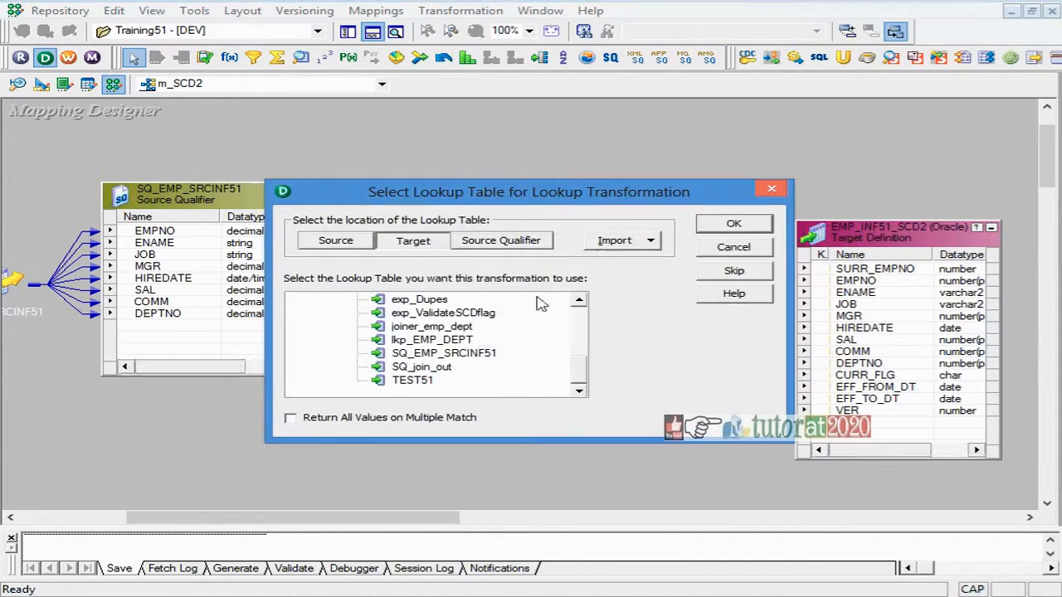
Step: Import the EMP_INF51_SCD2 table through the OraScott51 data source as the lookup table and finish creating the transformation
click(628, 249)
click(644, 261)
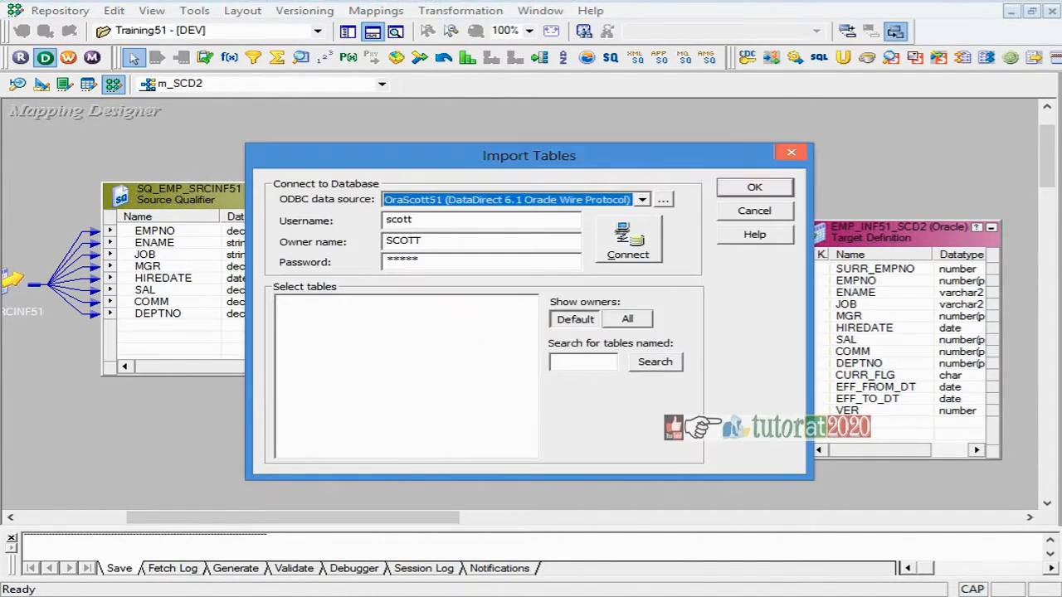
text(EMP_INF51_SCD2)
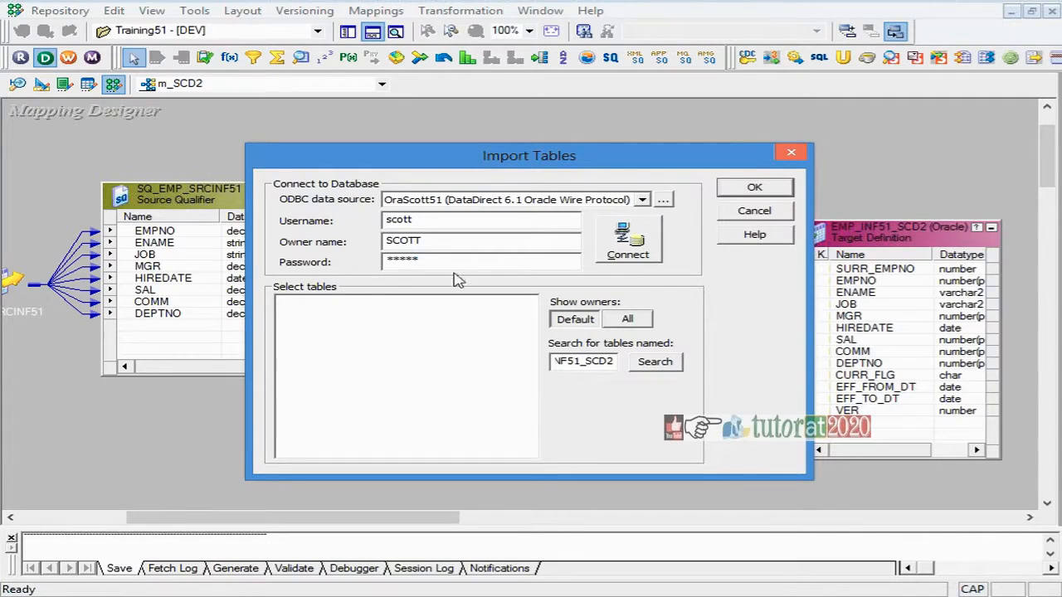
click(635, 260)
click(282, 302)
click(302, 316)
click(397, 329)
click(751, 188)
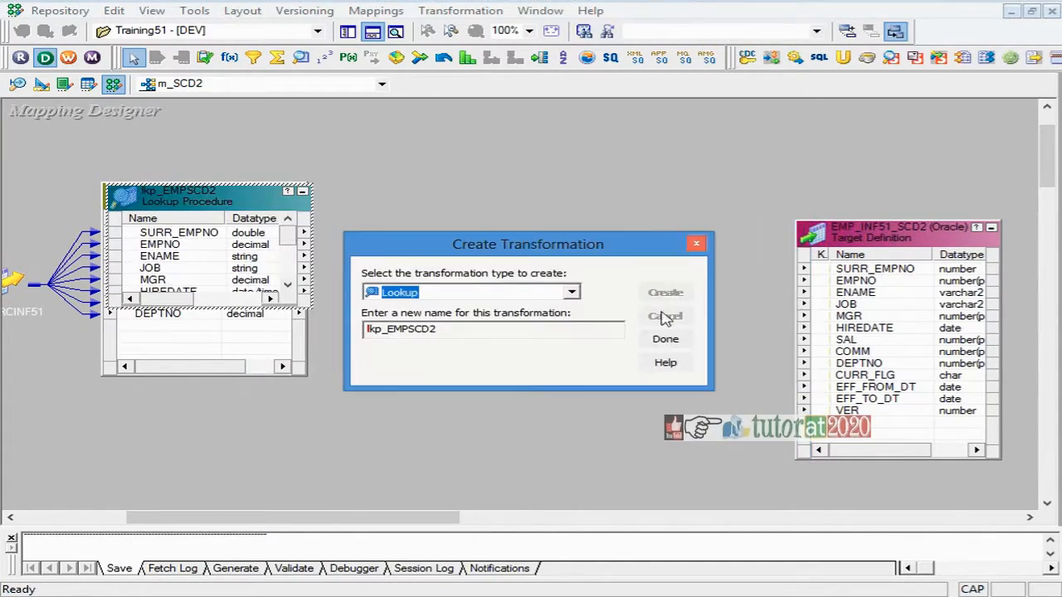
key(Return)
Step: Place and enlarge lkp_EMPSCD2 beside the source qualifier, and link the source qualifier's EMPNO port into the lookup
drag(177, 197, 540, 107)
drag(500, 303, 448, 359)
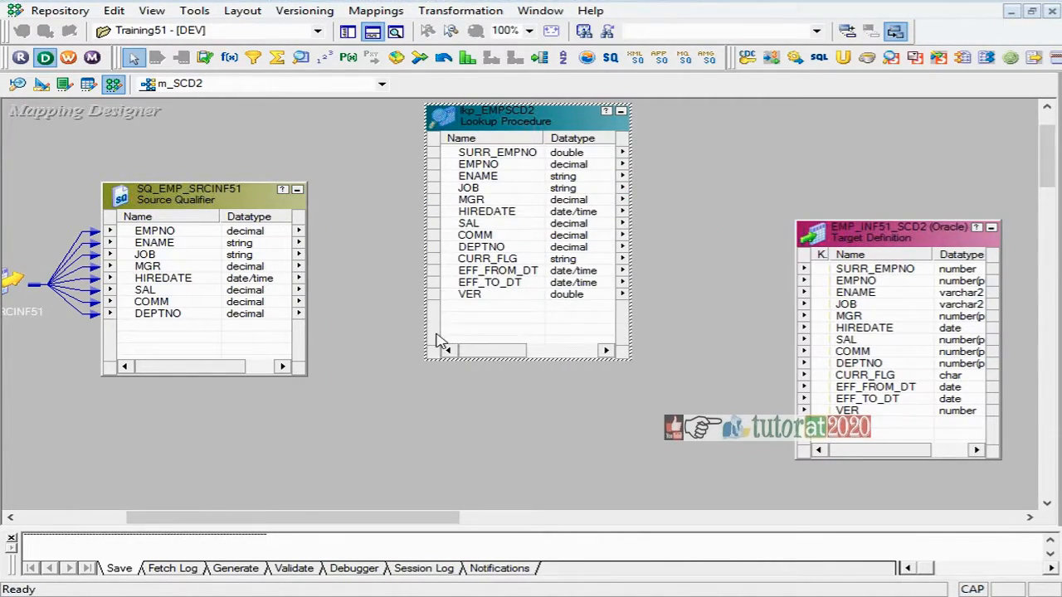
drag(165, 236, 470, 311)
drag(206, 201, 224, 279)
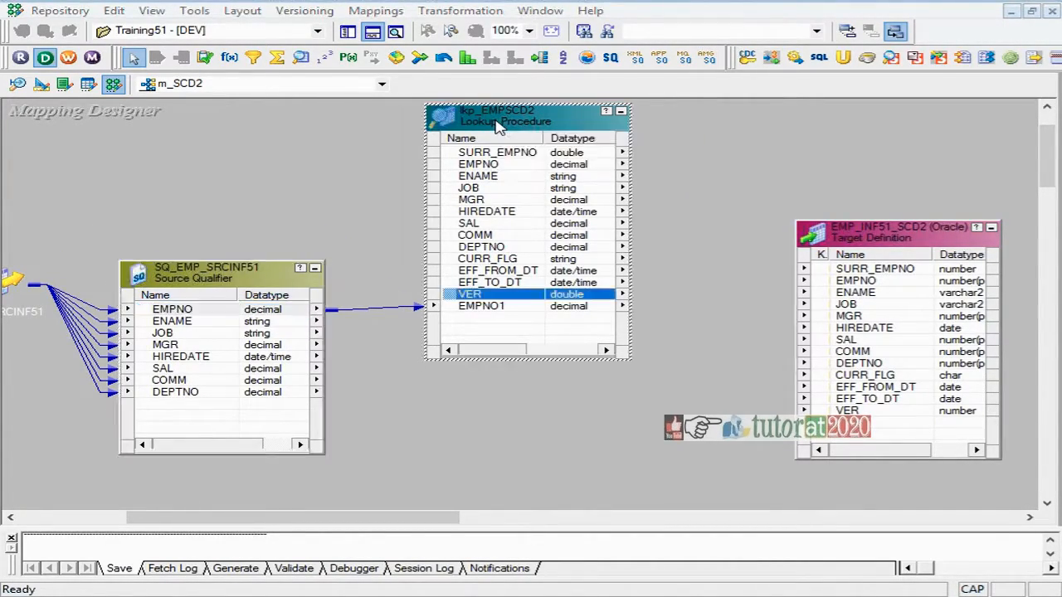
Step: Add the lookup condition EMPNO = EMPNO1 to lkp_EMPSCD2
double_click(498, 122)
click(377, 143)
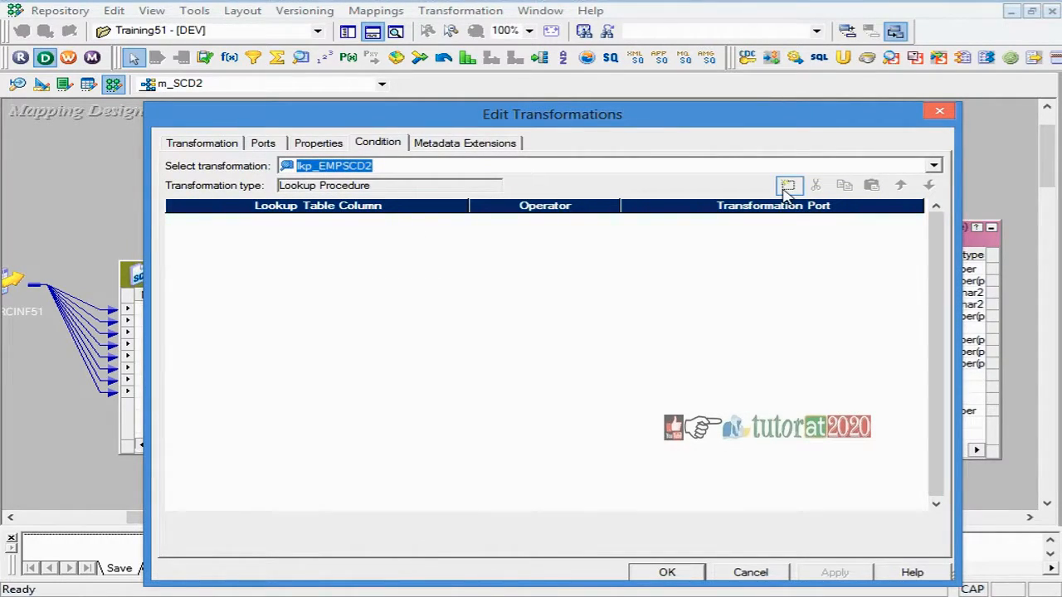
click(789, 185)
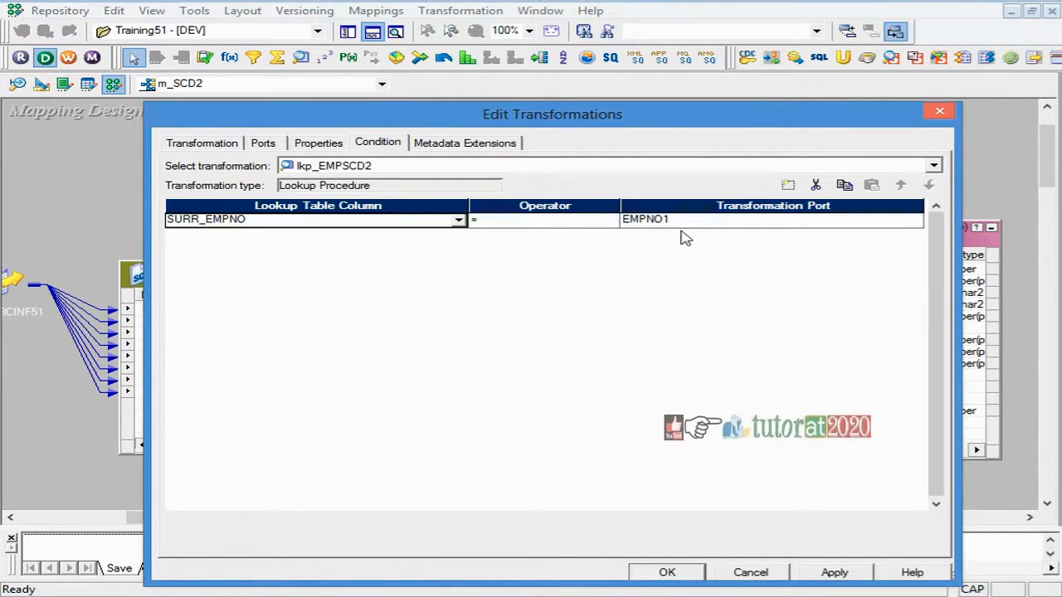
click(459, 220)
click(319, 249)
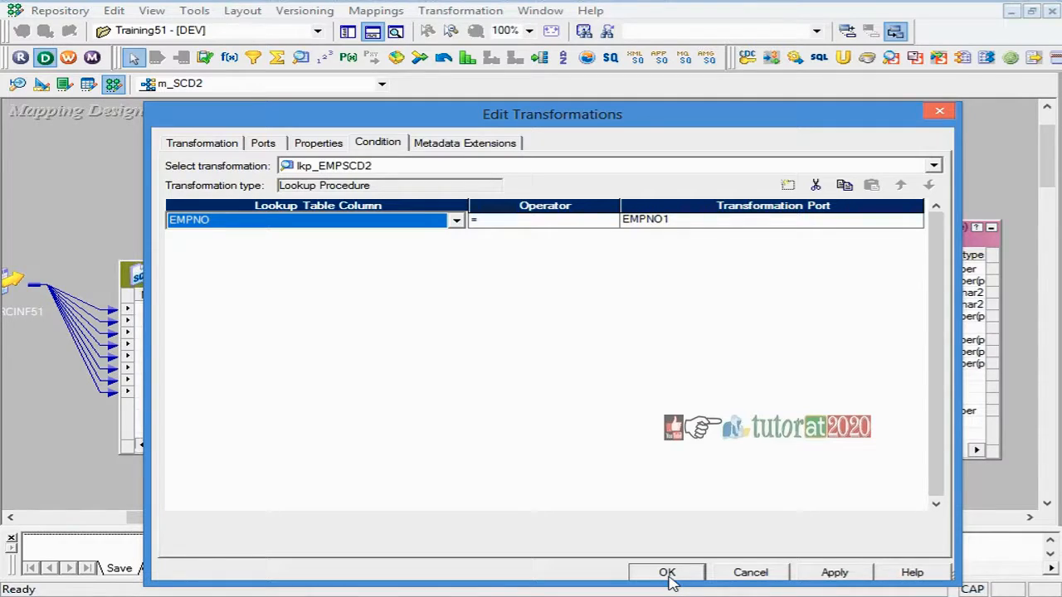
click(668, 572)
Step: Move the target farther from the lookup and create an Expression transformation named EXP_VALIDATE
drag(867, 241, 998, 249)
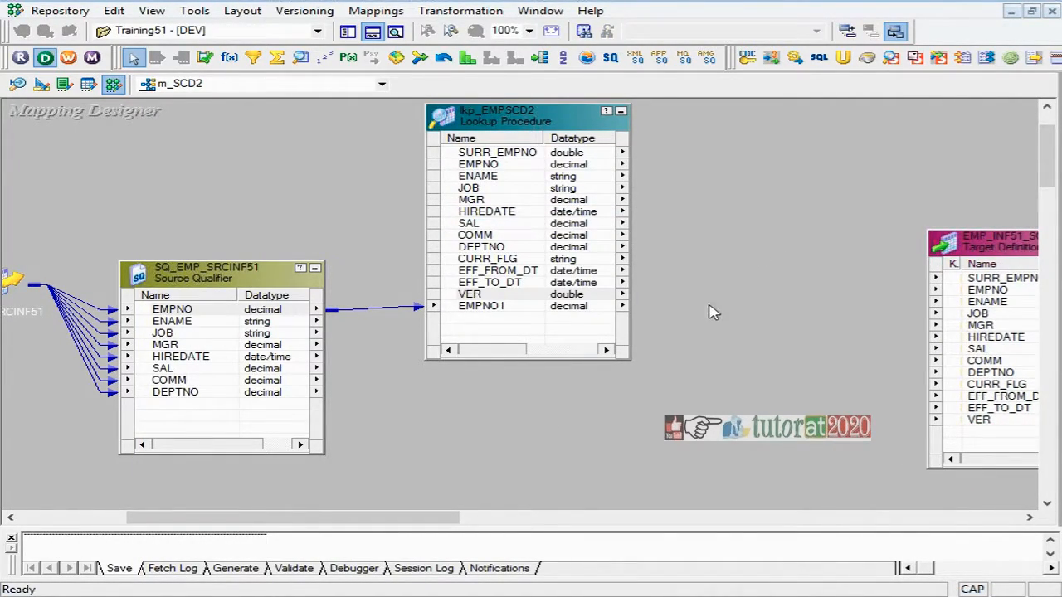
click(456, 11)
click(473, 58)
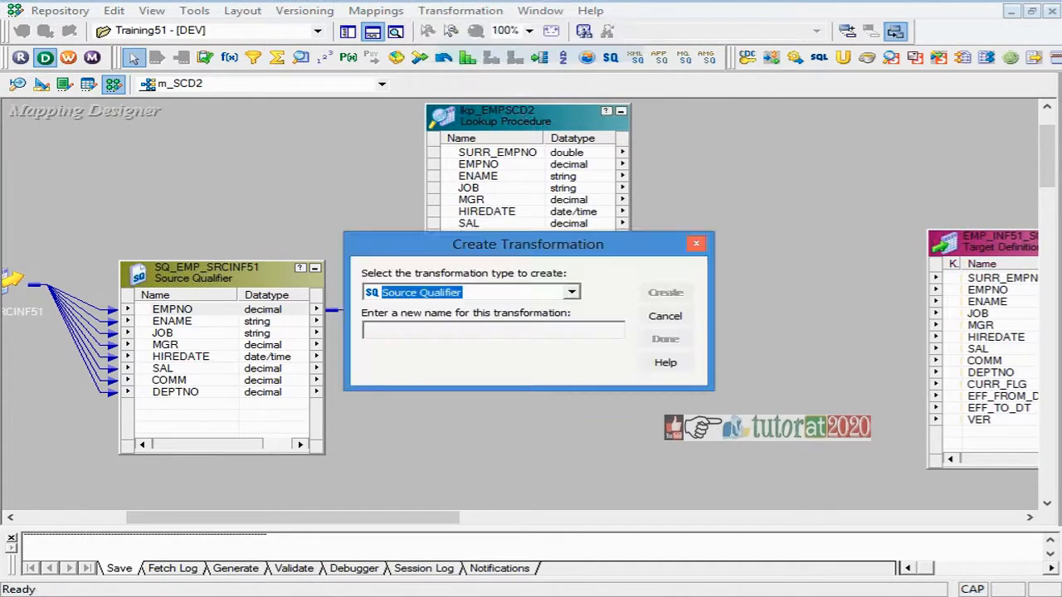
key(e)
key(Tab)
text(EX)
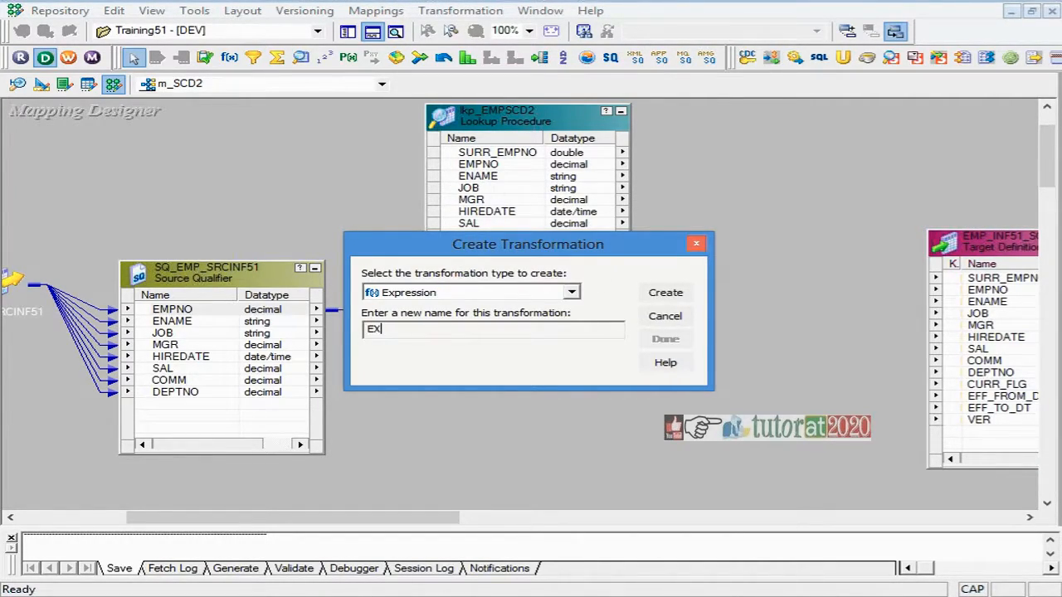
text(P_VALIDATE)
click(664, 294)
click(665, 340)
Step: Place EXP_VALIDATE before the target and link all source qualifier ports, EMPNO through DEPTNO, into it
drag(208, 214, 816, 318)
click(176, 311)
right_click(203, 308)
click(229, 321)
drag(298, 316, 756, 339)
mouse_move(763, 288)
mouse_down()
mouse_move(769, 156)
mouse_move(750, 295)
mouse_up()
Step: Link SURR_EMPNO from lkp_EMPSCD2 into EXP_VALIDATE and rename the new port lkp_SURR_EMPNO
drag(500, 156, 732, 425)
double_click(732, 424)
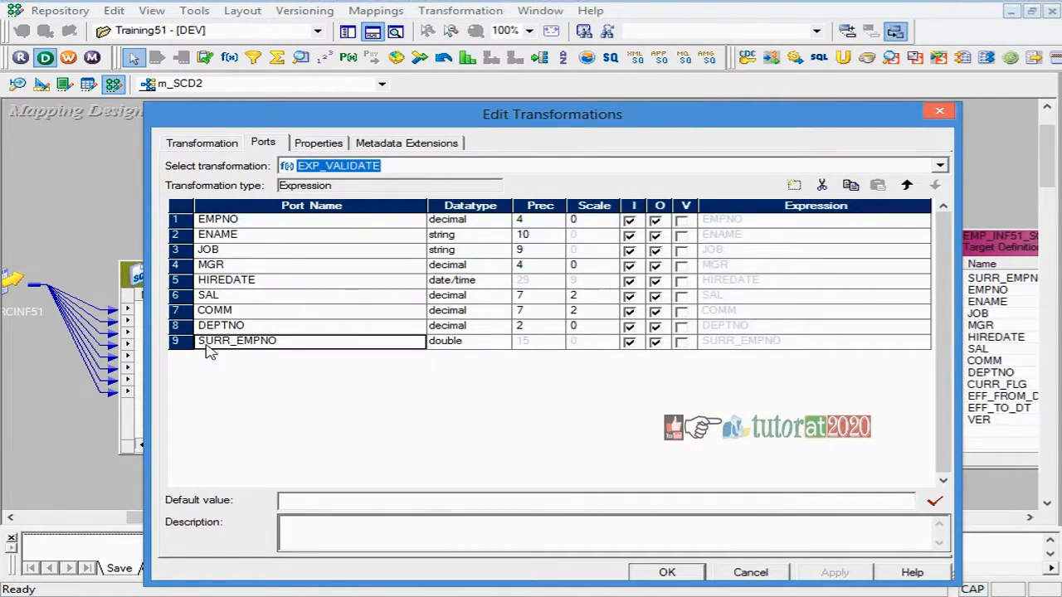
click(208, 345)
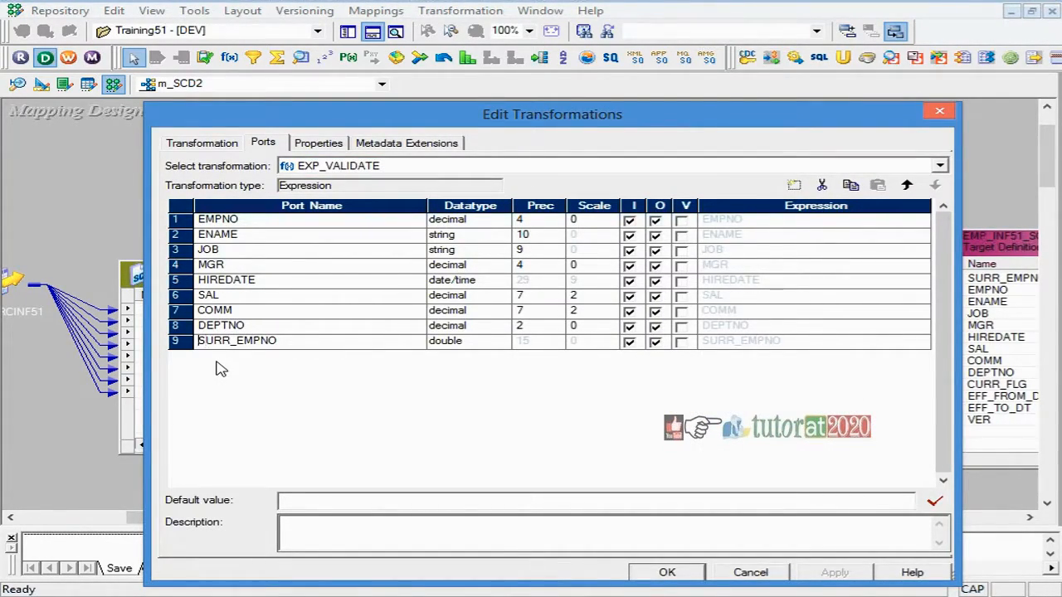
text(L)
text(lkp_)
key(BackSpace)
key(BackSpace)
key(BackSpace)
key(BackSpace)
text(KP_)
key(BackSpace)
key(BackSpace)
key(BackSpace)
key(BackSpace)
text(lkp_)
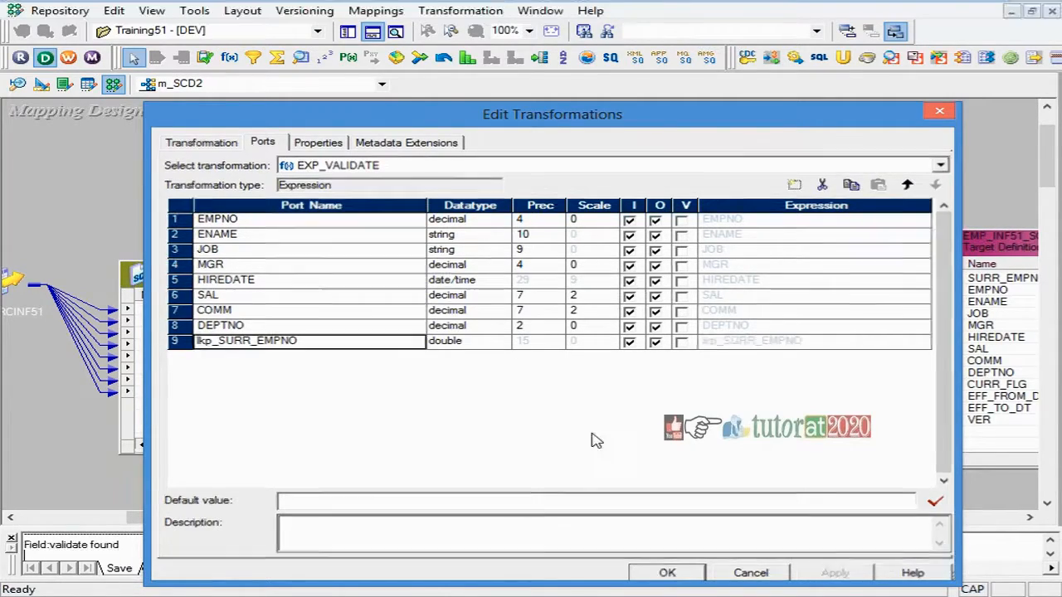
click(667, 573)
Step: Link the ENAME, SAL, DEPTNO and VER ports from lkp_EMPSCD2 into EXP_VALIDATE
click(488, 165)
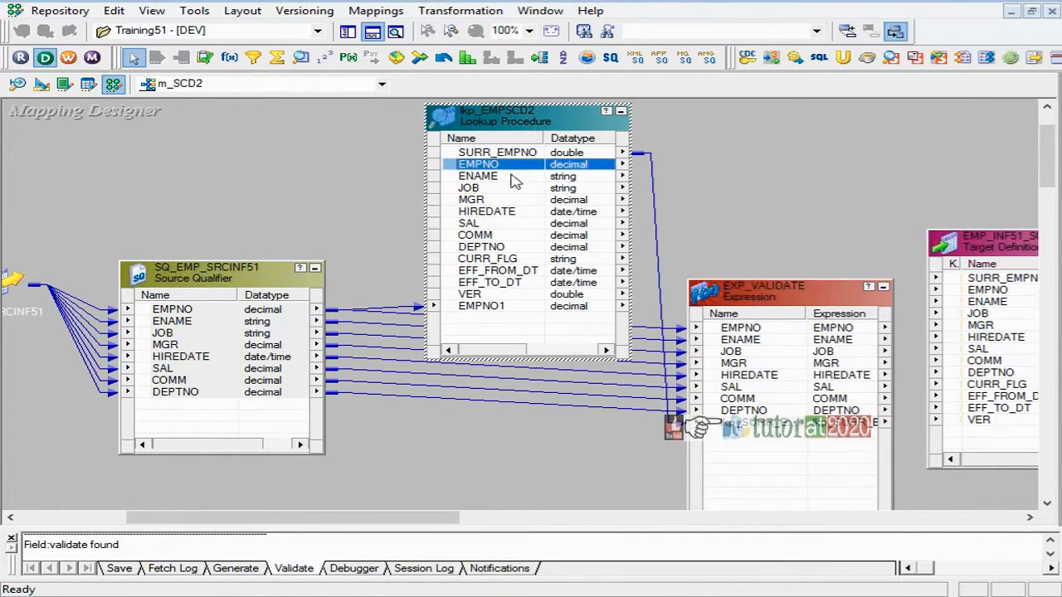
click(491, 177)
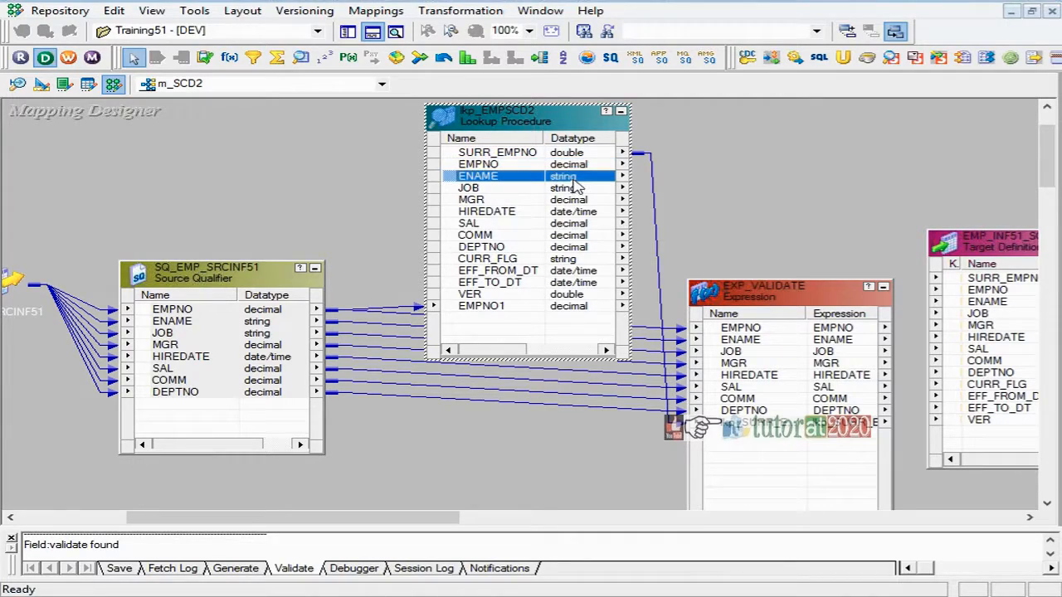
drag(581, 182, 747, 448)
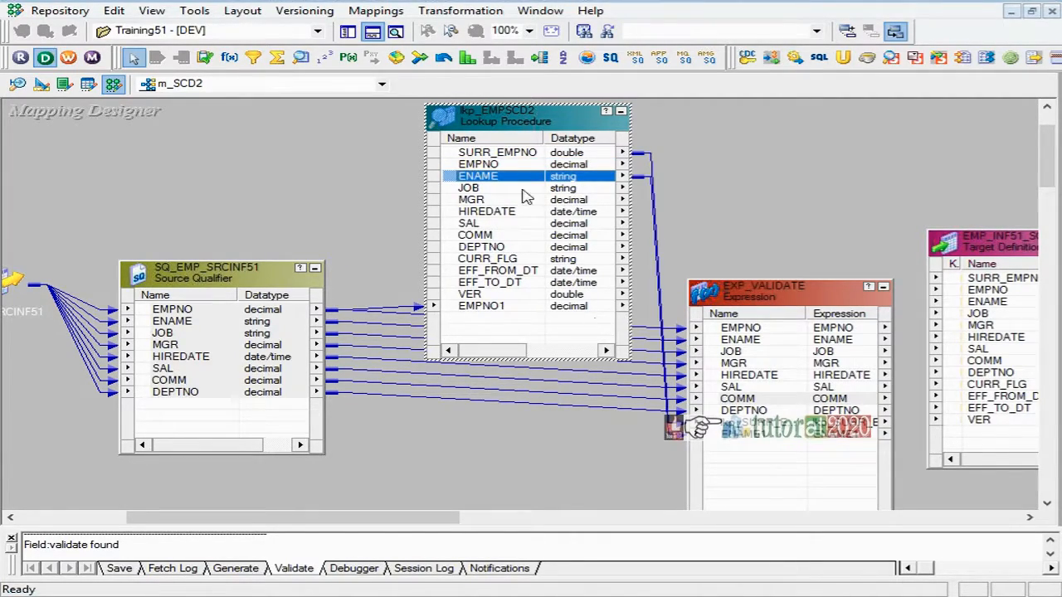
click(481, 189)
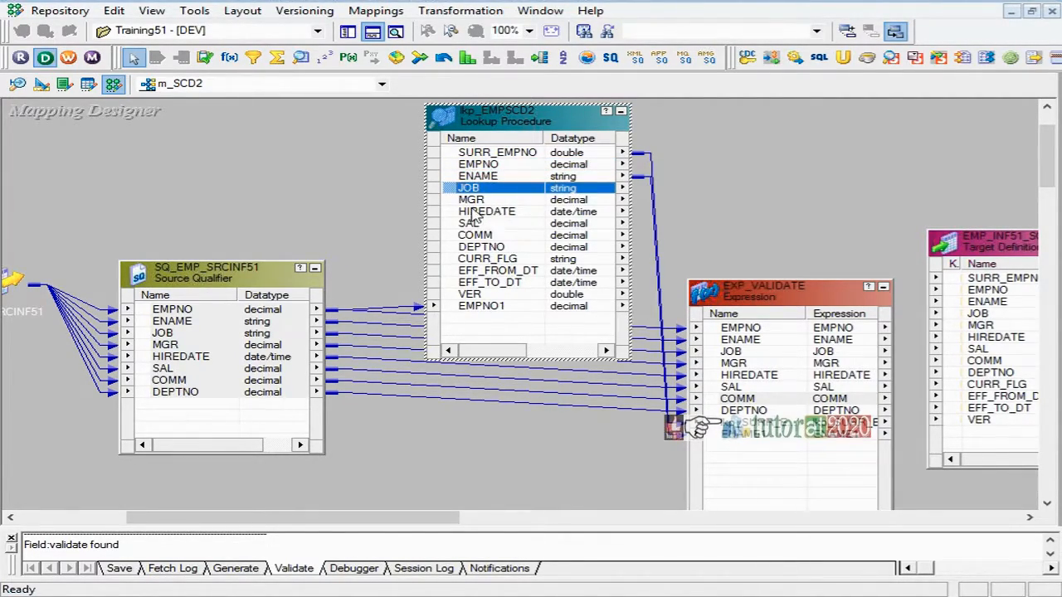
click(486, 224)
drag(577, 225, 739, 452)
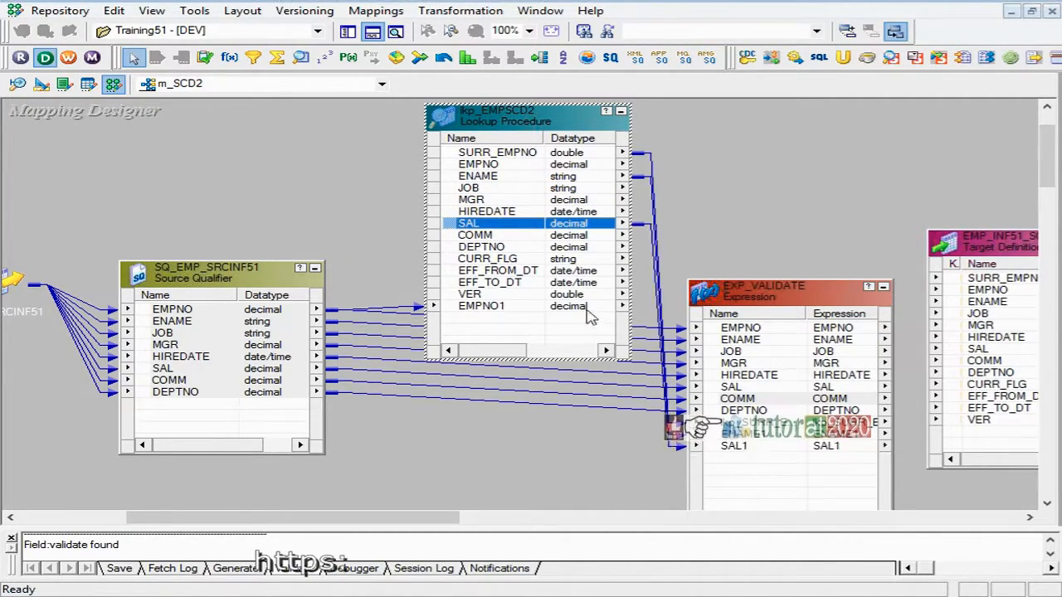
click(481, 247)
drag(576, 247, 738, 462)
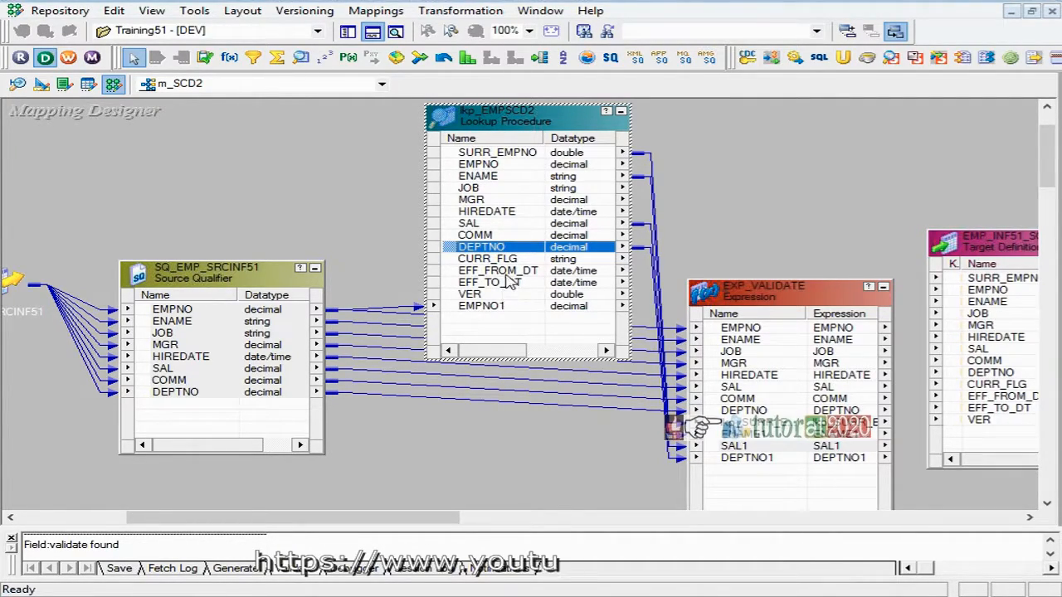
click(486, 297)
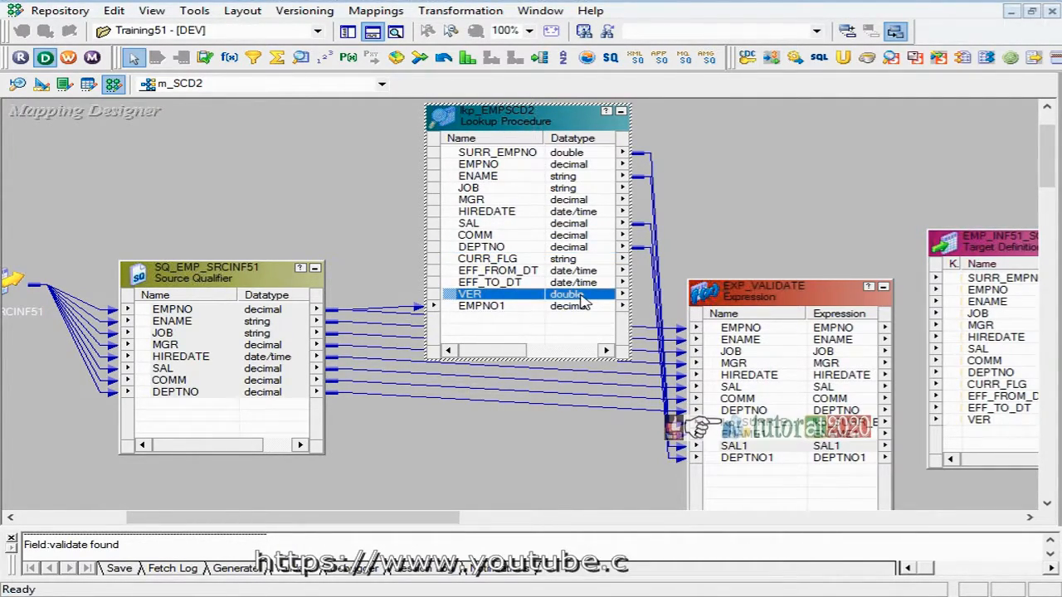
drag(584, 303, 739, 477)
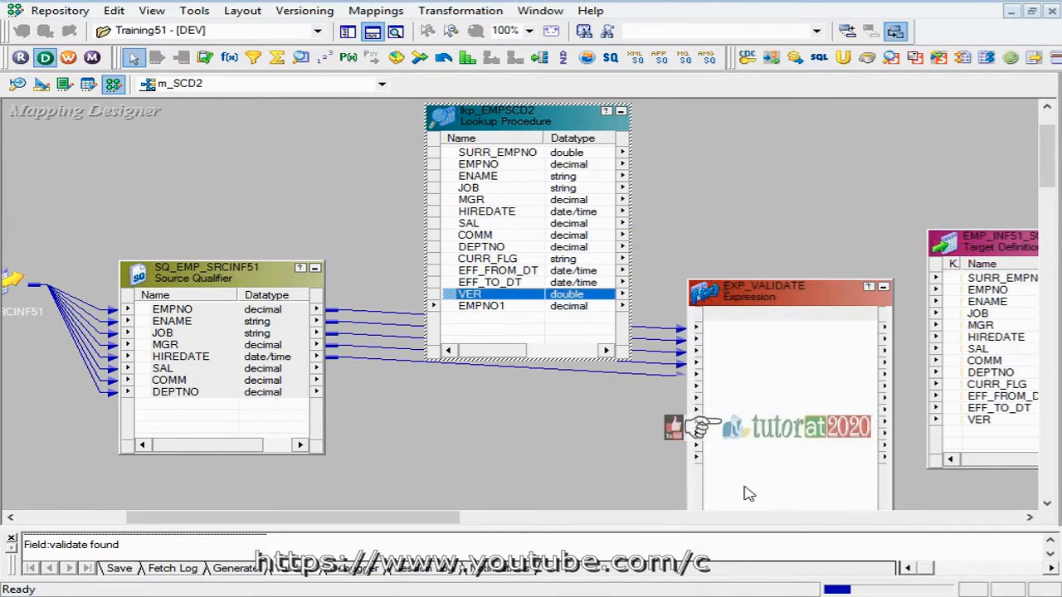
Step: Rename the VER and DEPTNO1 ports of EXP_VALIDATE as lkp_VER and lkp_DEPTNO
click(738, 471)
double_click(739, 472)
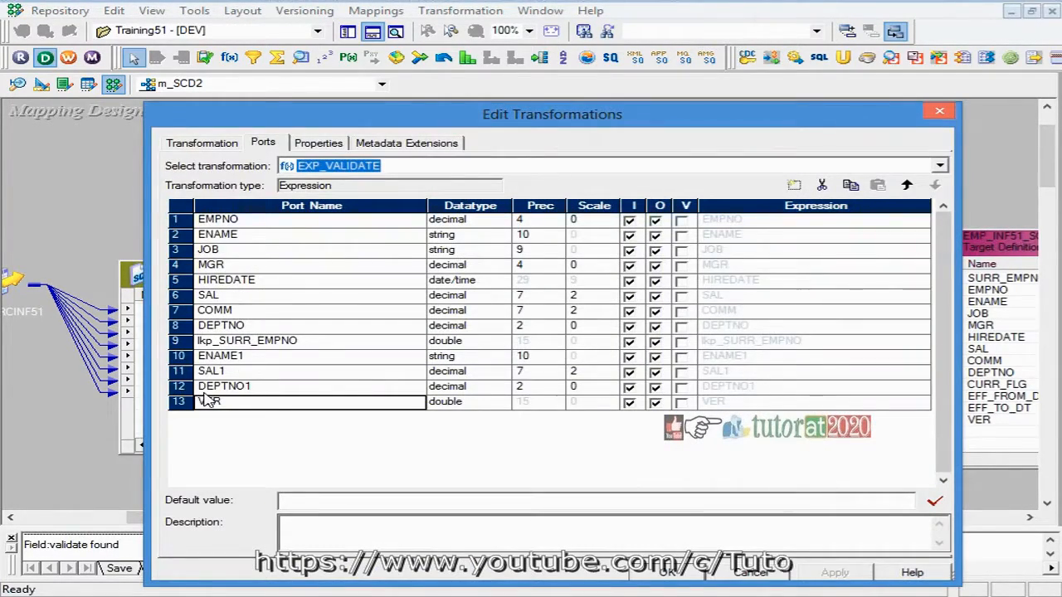
click(200, 404)
text(lkp_)
key(Up)
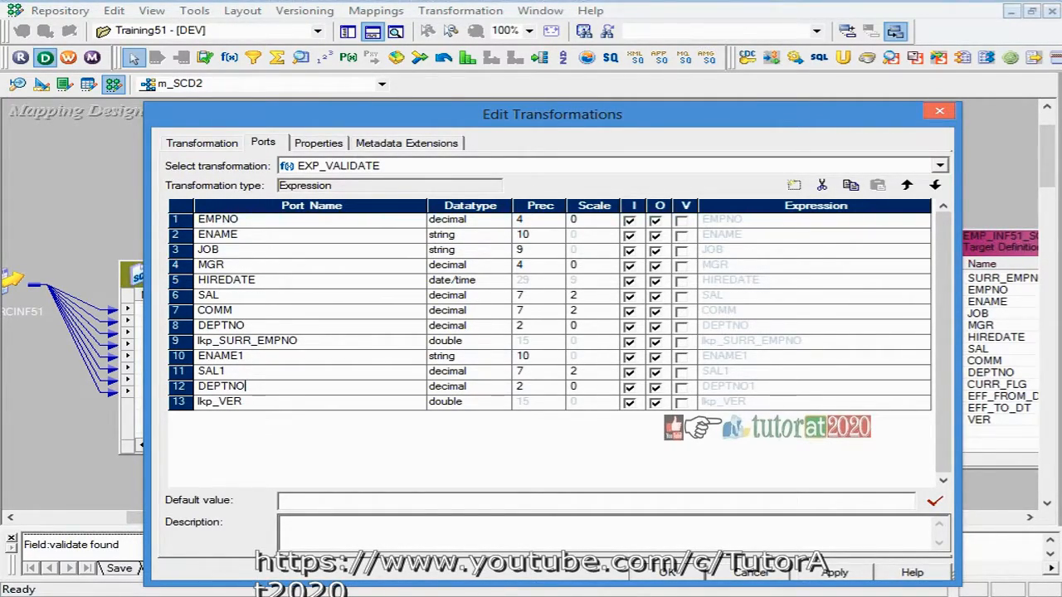
key(Home)
text(lkp_)
Step: Rename the SAL1 and ENAME1 ports as lkp_SAL and lkp_ENAME, and apply the changes to EXP_VALIDATE
key(Up)
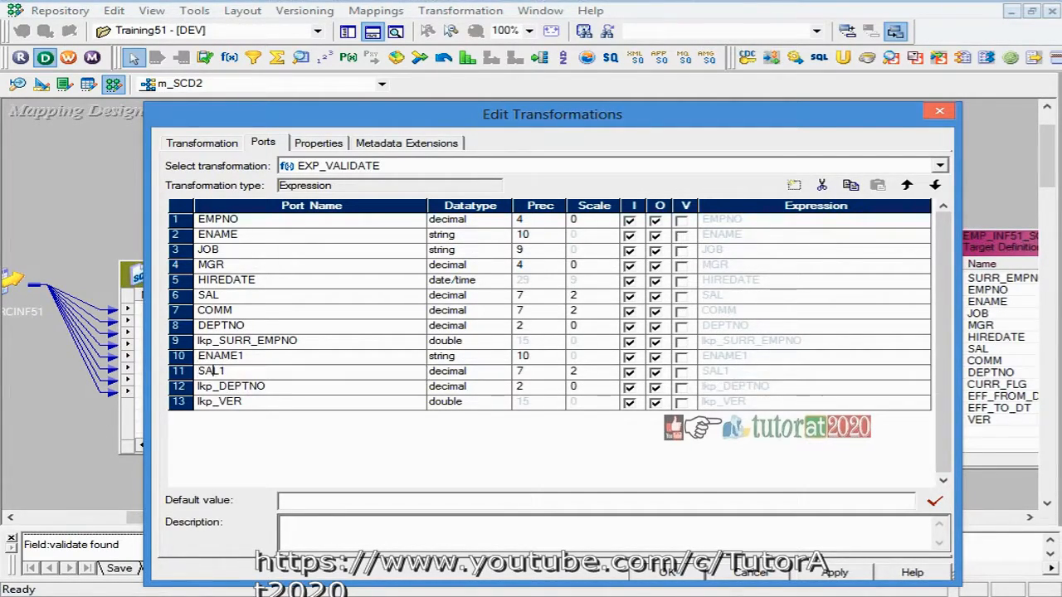
key(BackSpace)
key(Home)
text(lkp_)
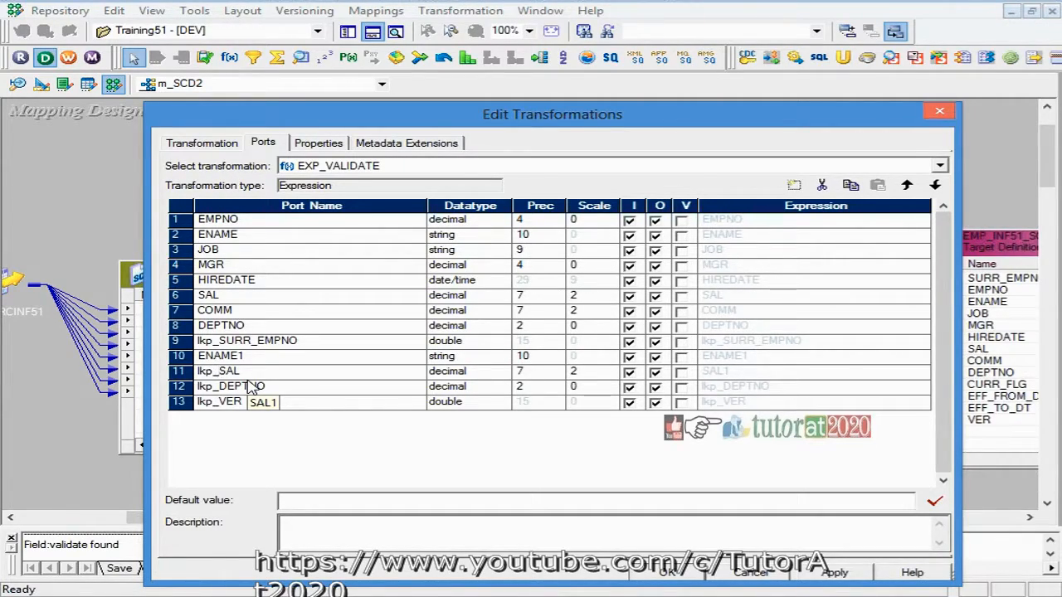
click(257, 363)
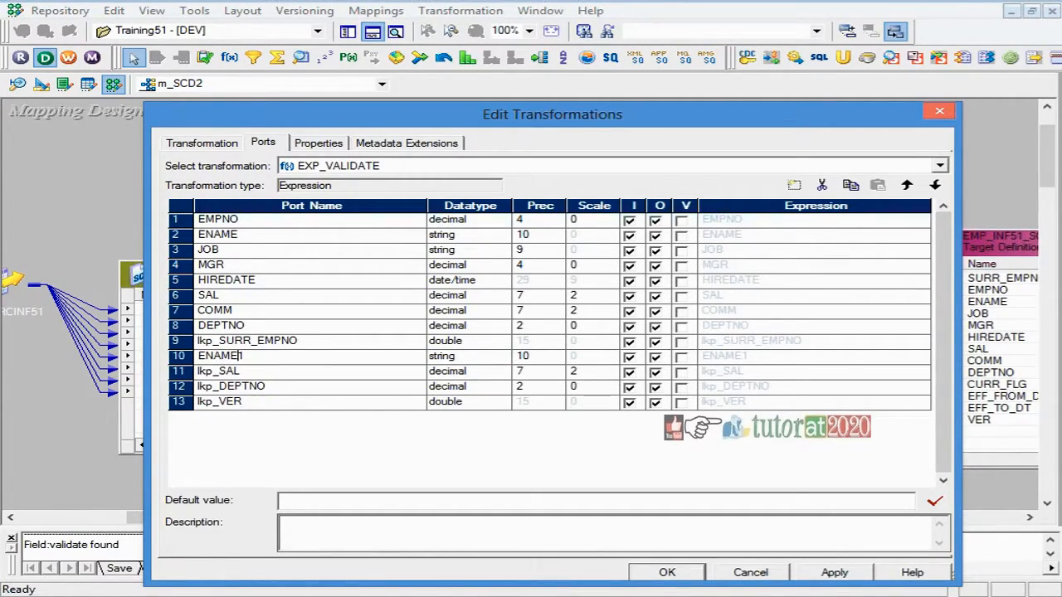
key(BackSpace)
key(Home)
text(lkp_)
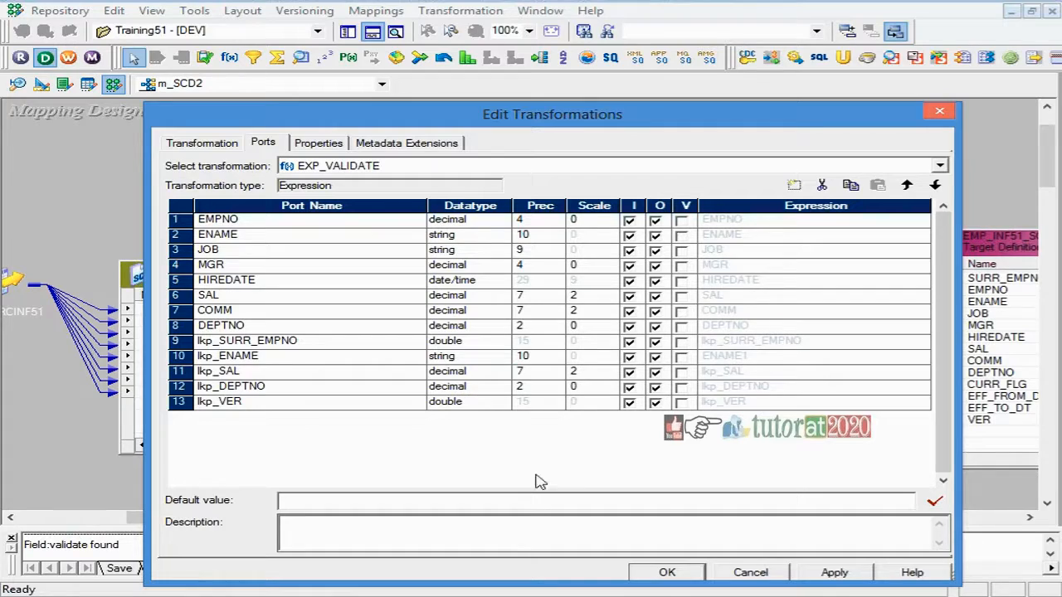
click(833, 572)
click(667, 573)
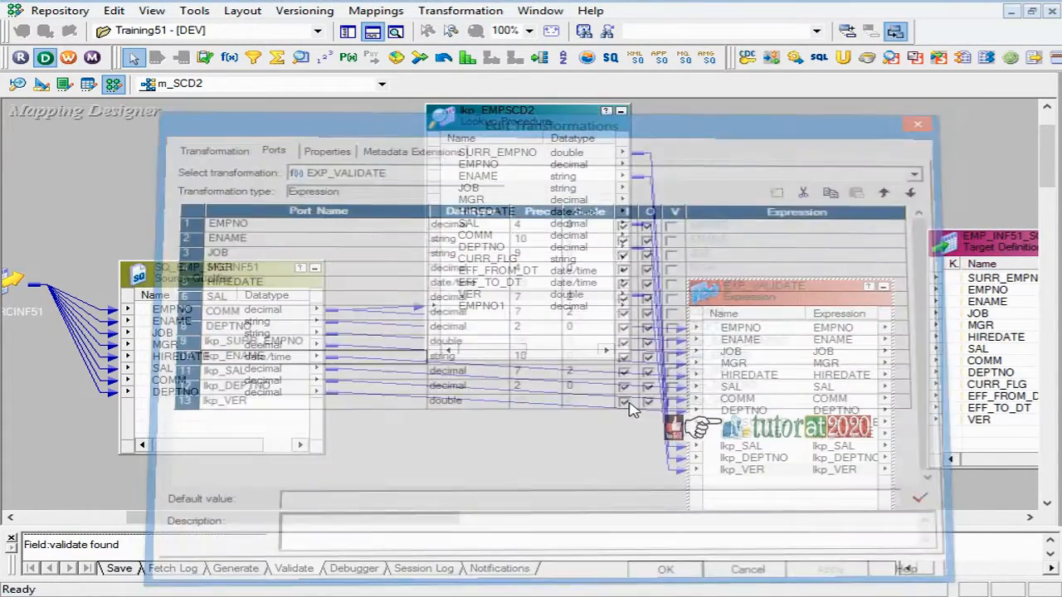
Step: Reposition EXP_VALIDATE between lkp_EMPSCD2 and the target so that it overlaps neither of them
drag(755, 305, 817, 234)
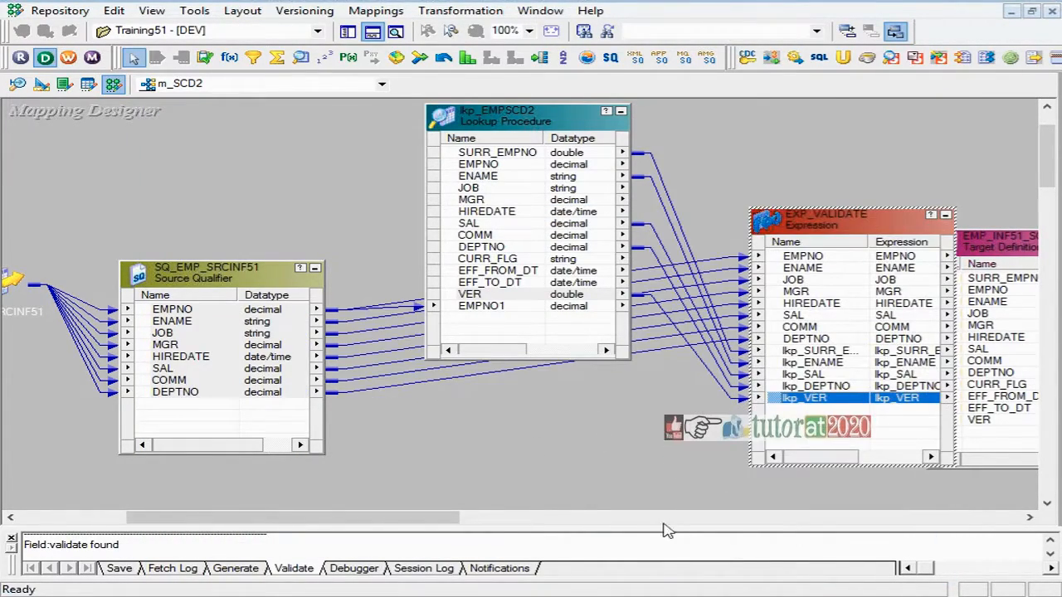
drag(467, 519, 512, 519)
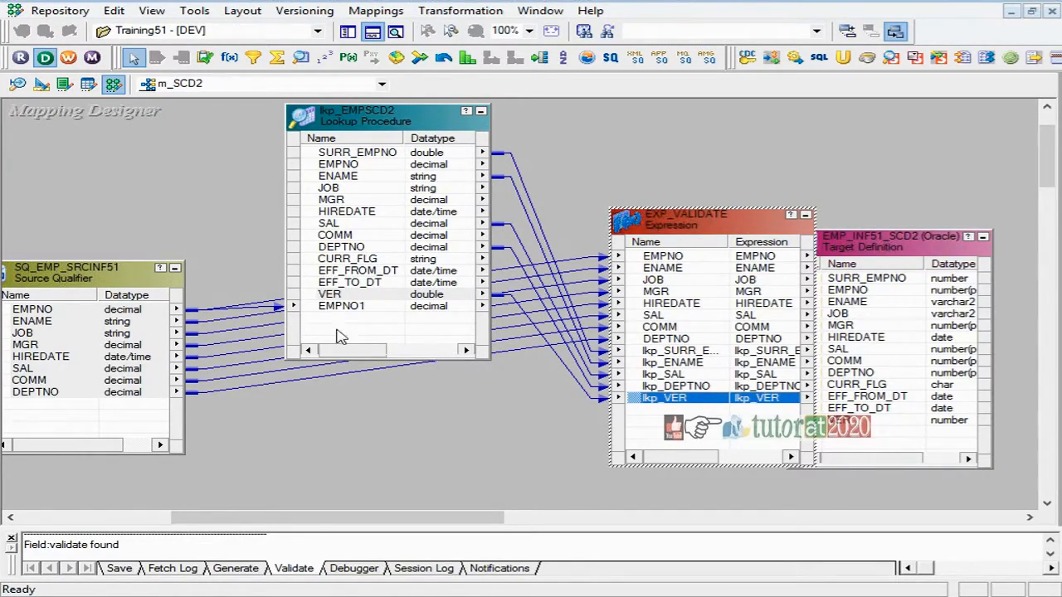
drag(665, 234, 614, 298)
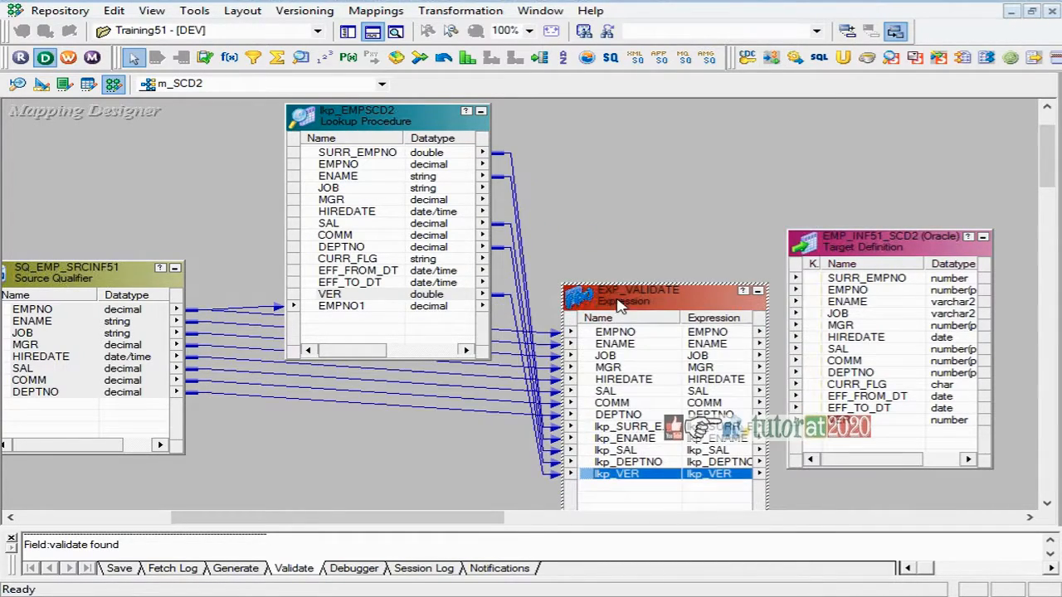
click(52, 310)
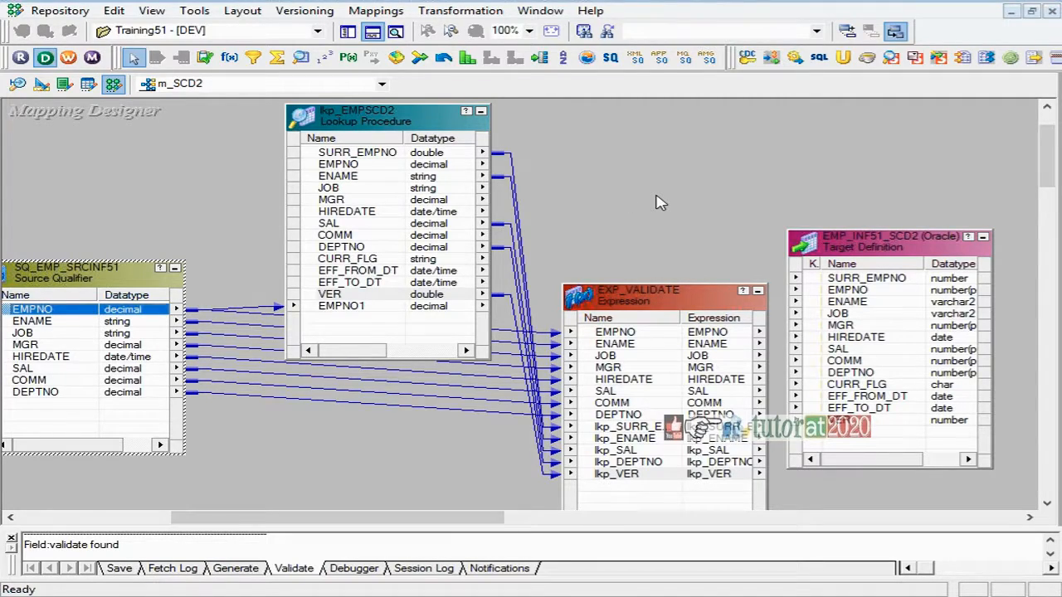
Step: Generate the default SQL query for the Lookup Sql Override of lkp_EMPSCD2
double_click(375, 127)
click(316, 142)
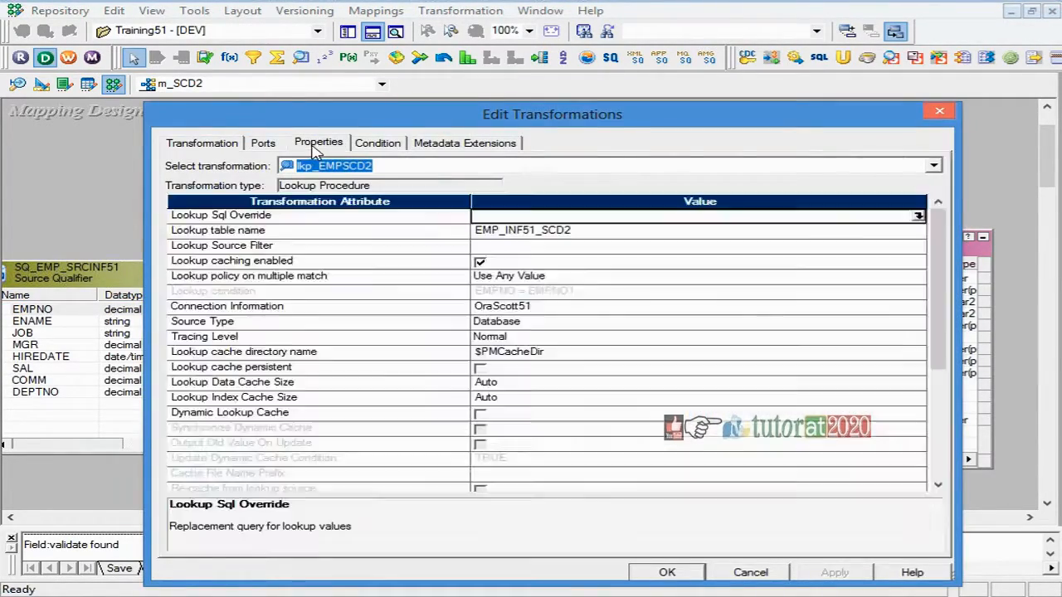
click(918, 218)
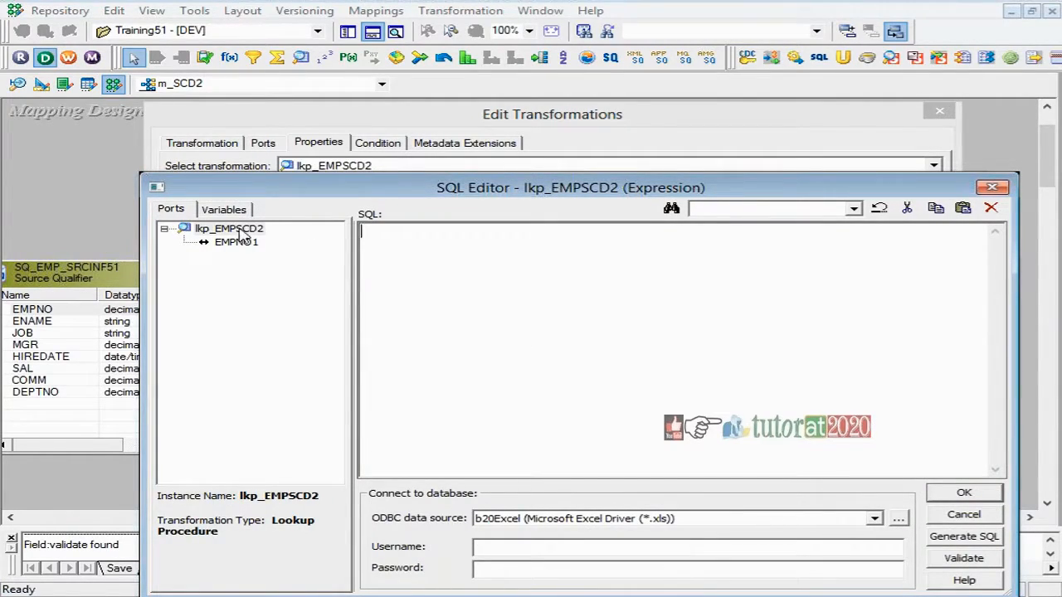
click(963, 537)
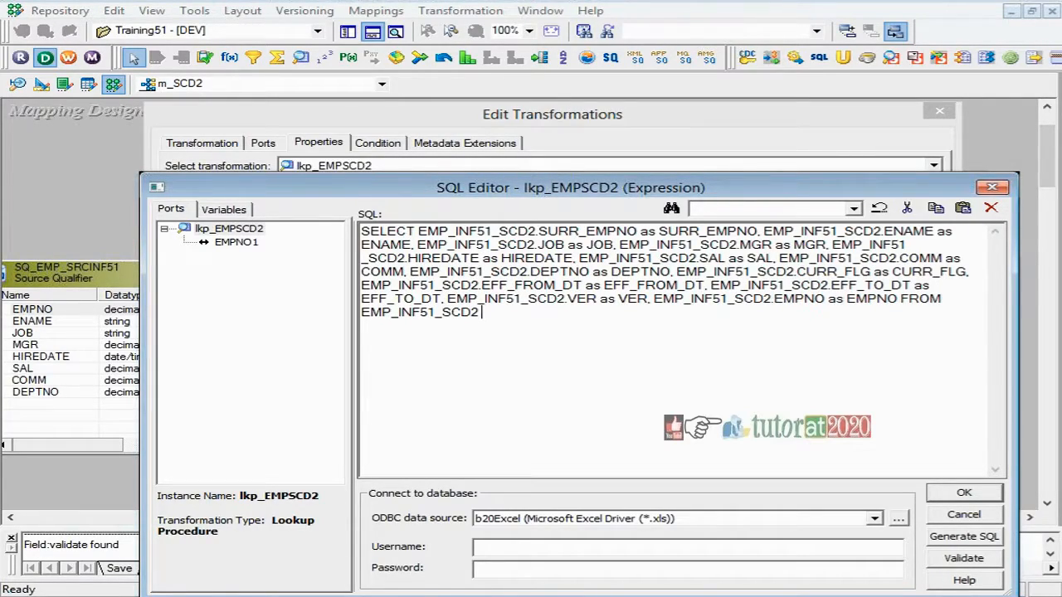
Step: Append the condition where EMP_INF51_SCD2.CURR_FLG='Y' to the lookup override query and save the lkp_EMPSCD2 changes
drag(676, 271, 871, 271)
key(ctrl+c)
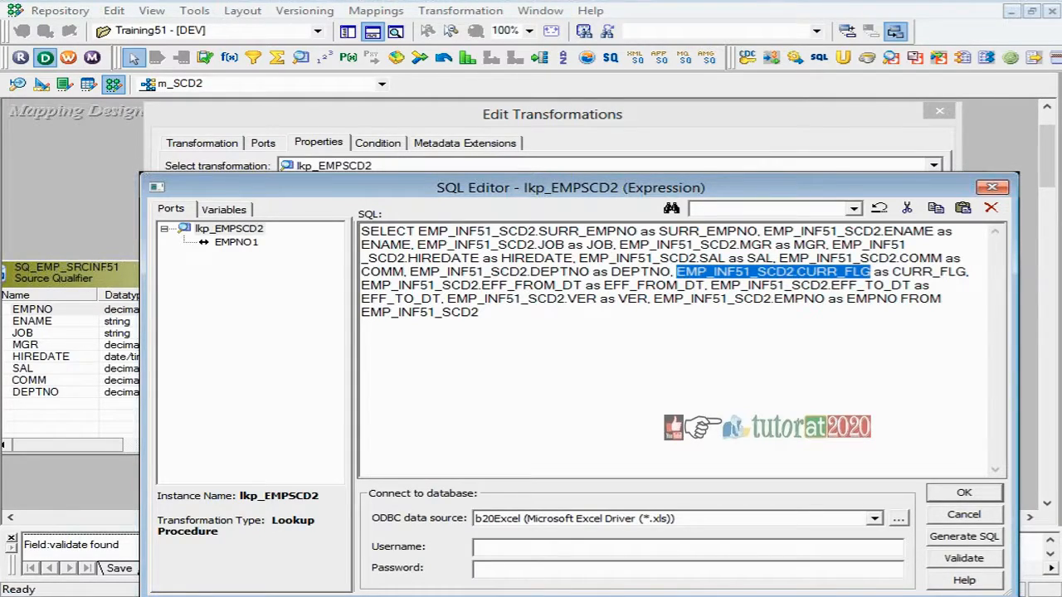
click(482, 313)
text(where)
key(ctrl+v)
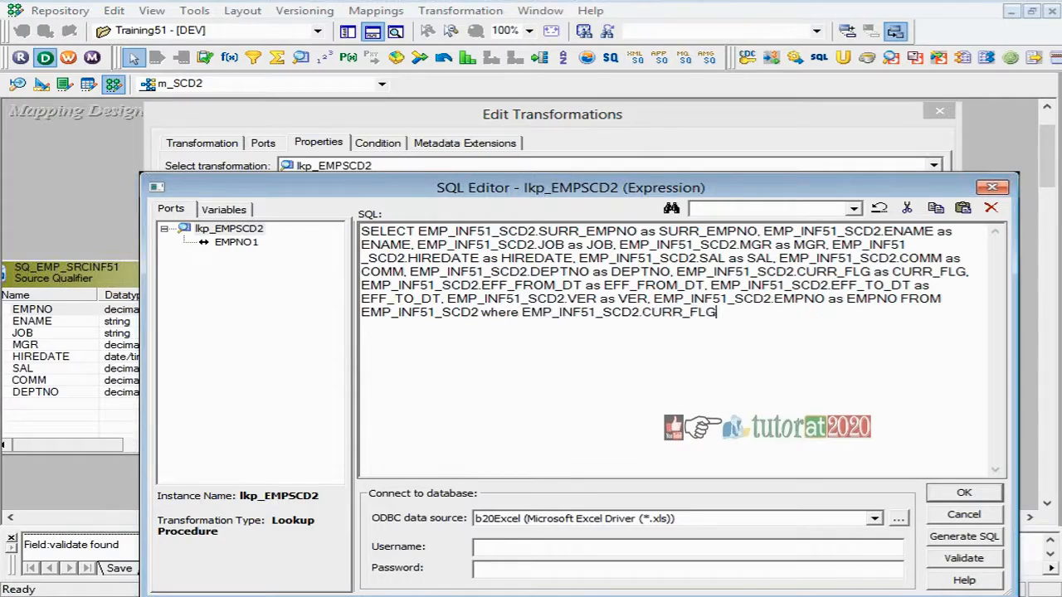
text(='Y')
click(961, 495)
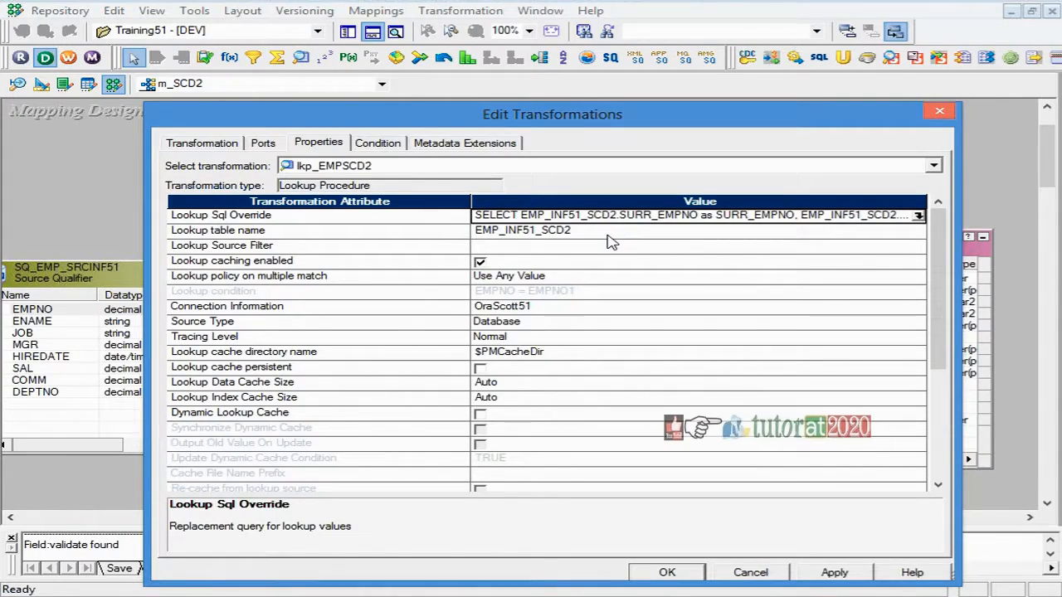
click(669, 573)
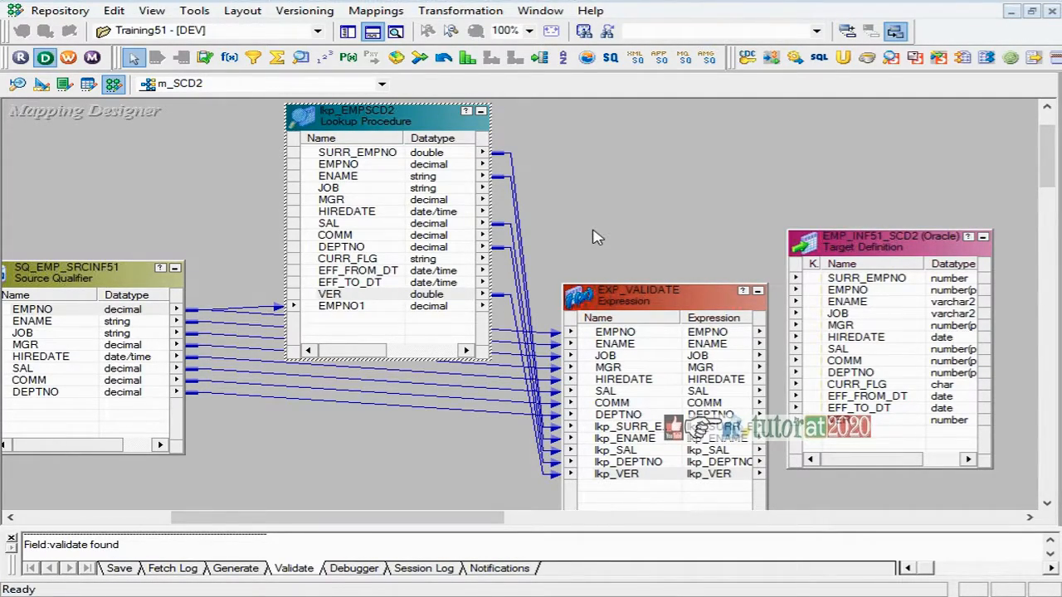
Step: Hide the output window and spread out EXP_VALIDATE and the target, leaving a wide empty area between them
click(646, 188)
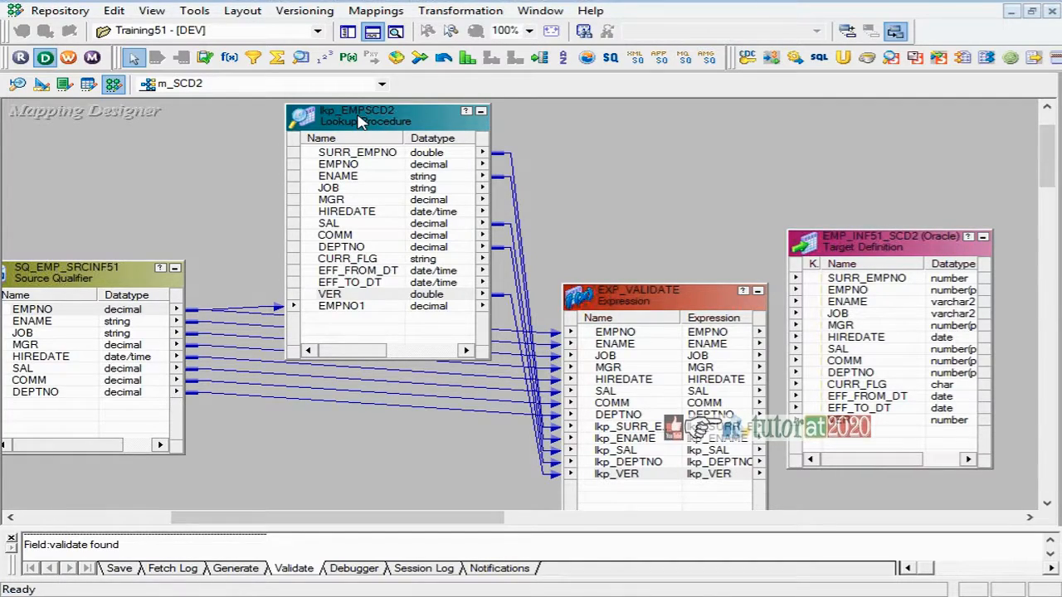
click(373, 32)
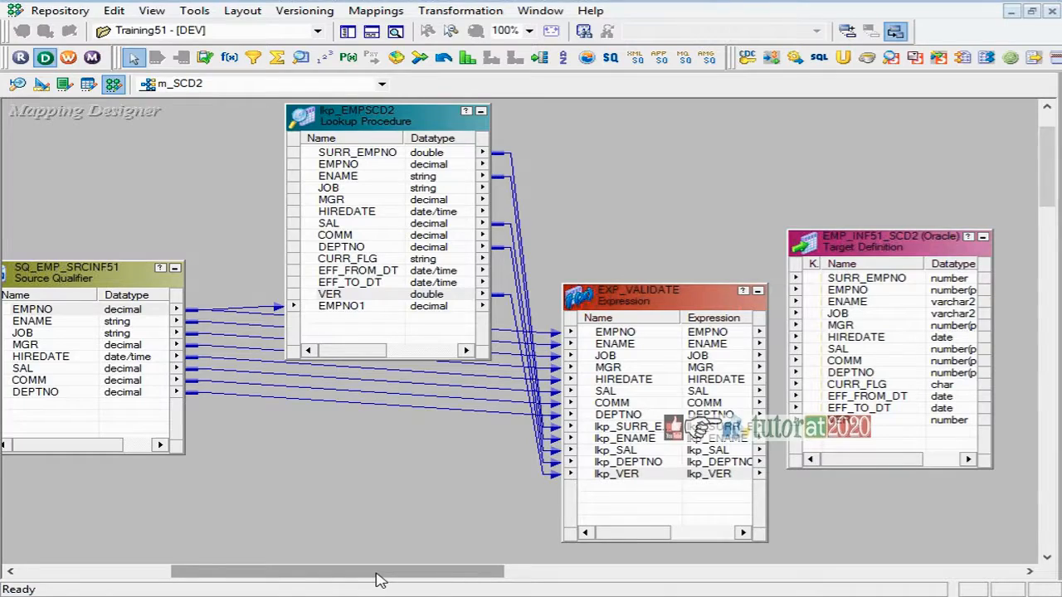
drag(376, 573, 457, 573)
drag(593, 242, 899, 292)
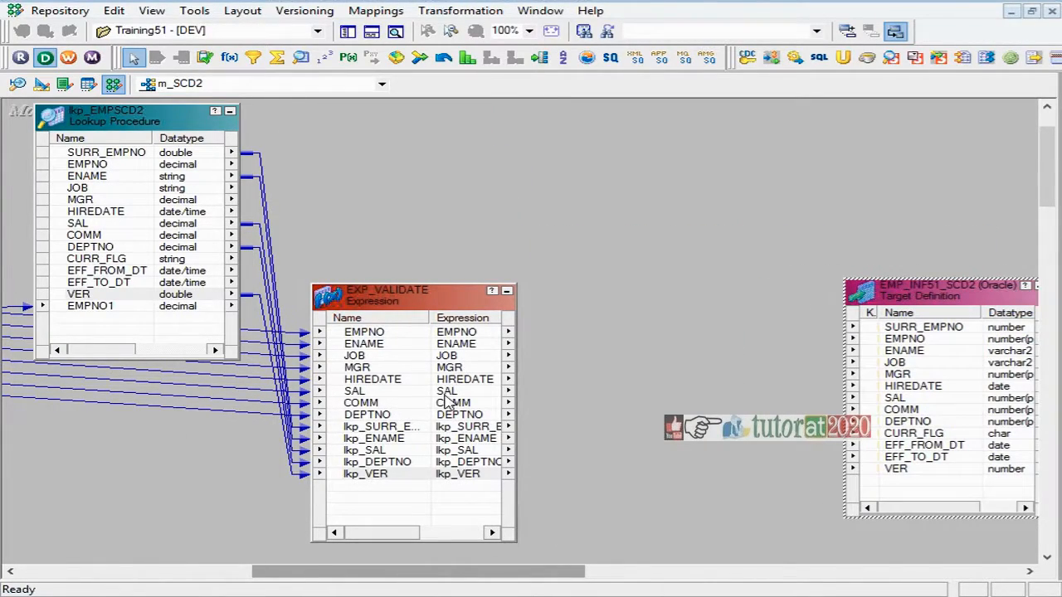
drag(390, 287, 467, 244)
click(116, 188)
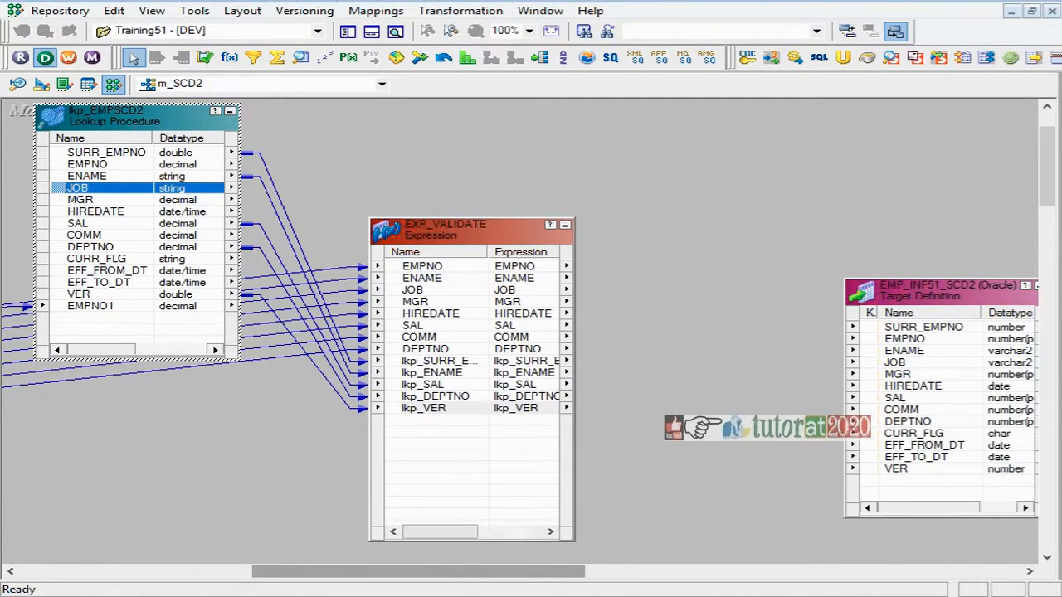
drag(460, 571, 566, 570)
drag(601, 294, 893, 270)
click(569, 260)
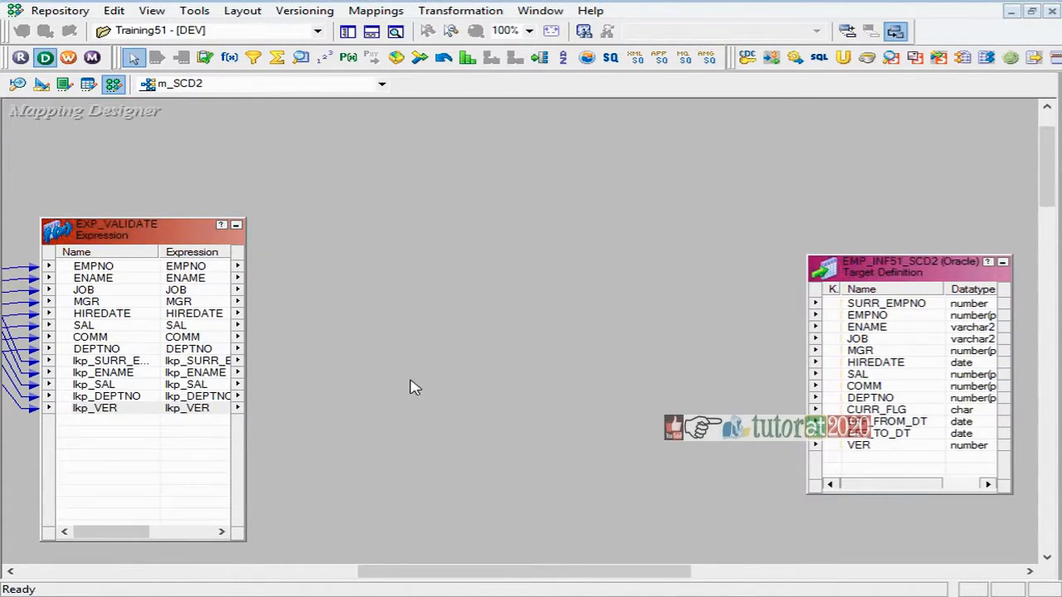
Step: Add a string port named validate to EXP_VALIDATE and make it output-only
double_click(122, 412)
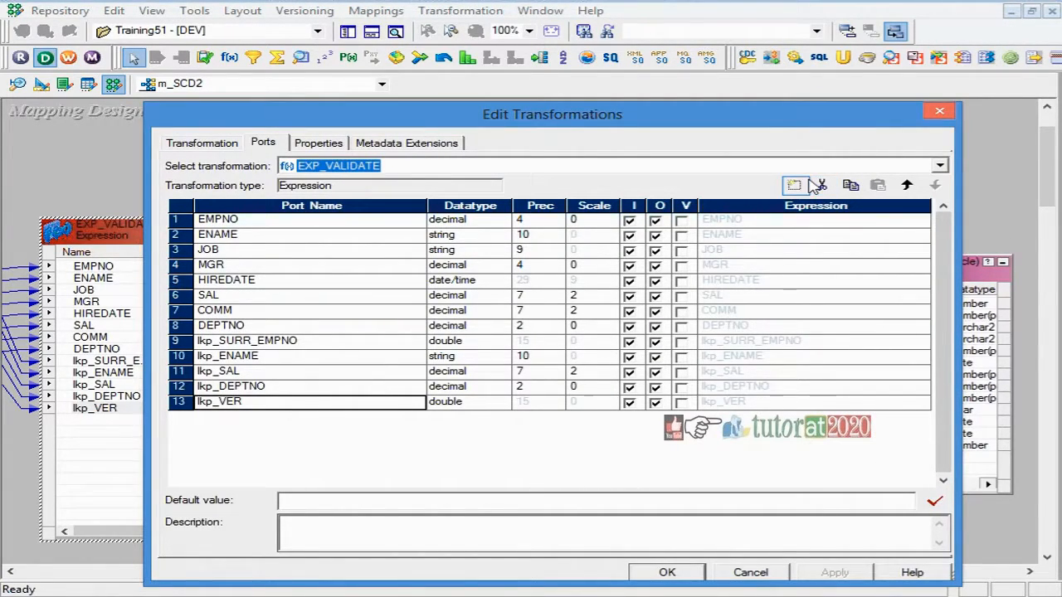
click(794, 184)
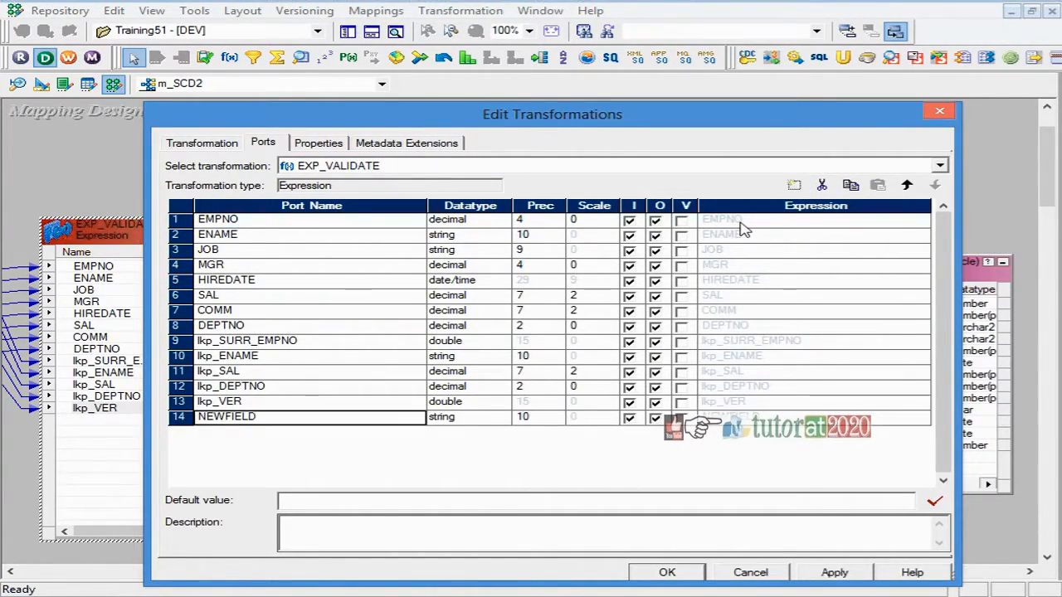
text(va)
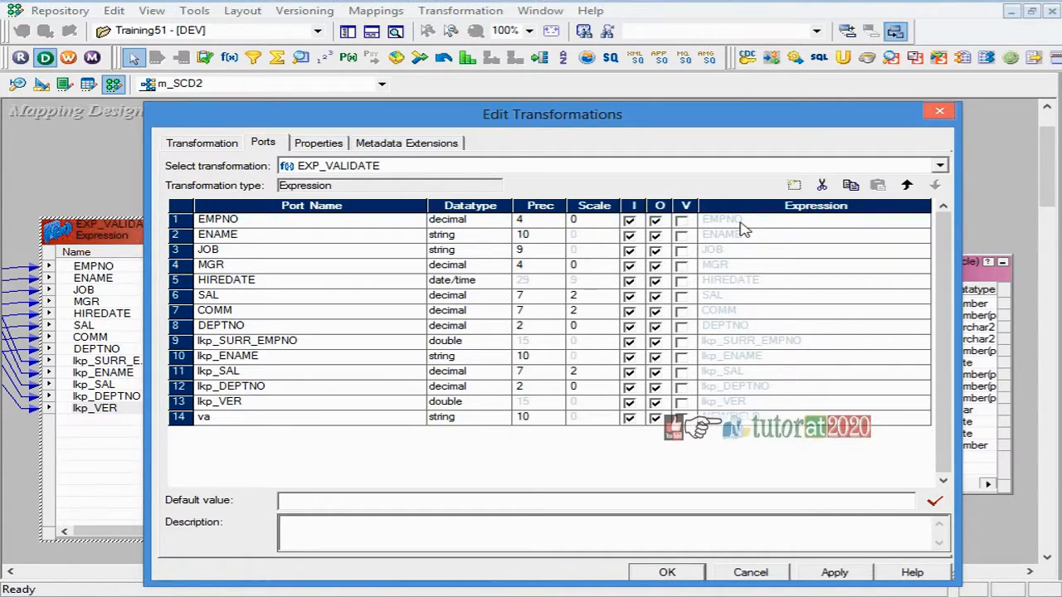
text(lidate)
click(629, 418)
Step: Begin the validate port's expression with IIF(ISNULL(lkp_SURR_EMPNO),'NEW', to flag rows missing from the target
click(919, 417)
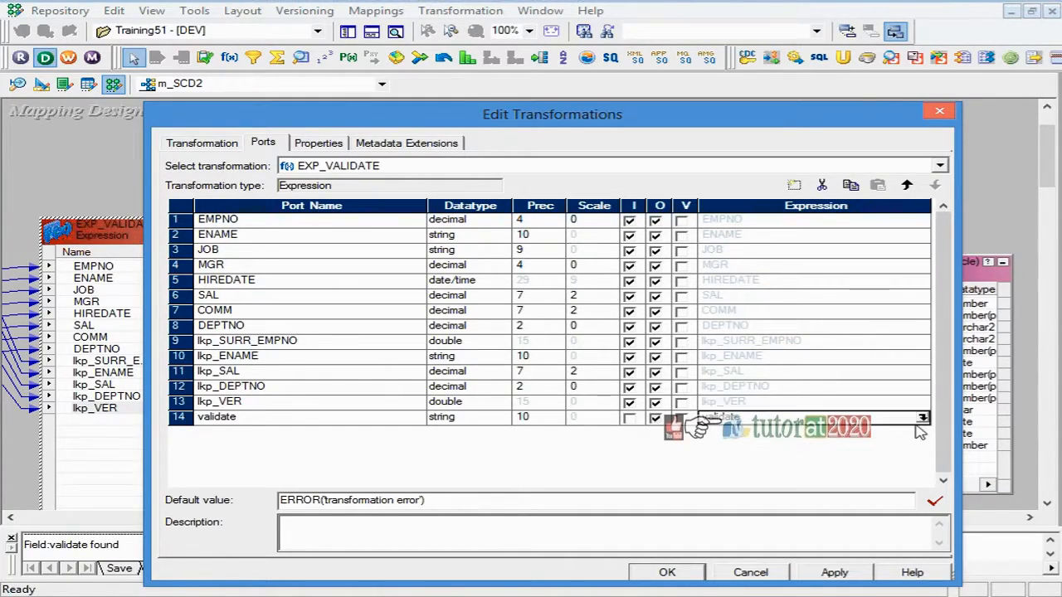
click(924, 417)
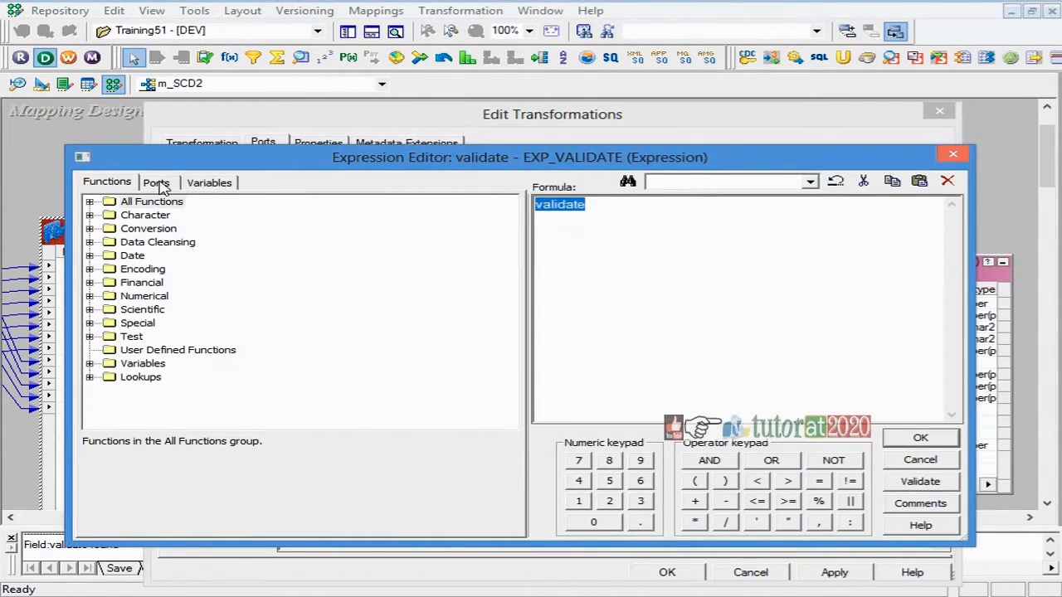
click(158, 183)
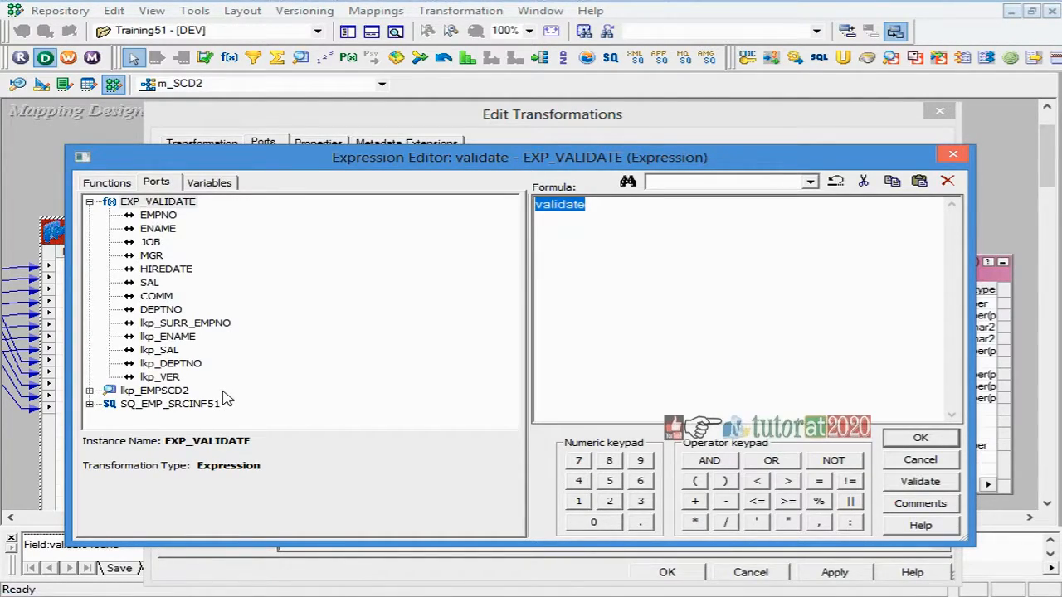
text(ii)
key(BackSpace)
key(BackSpace)
text(IIF)
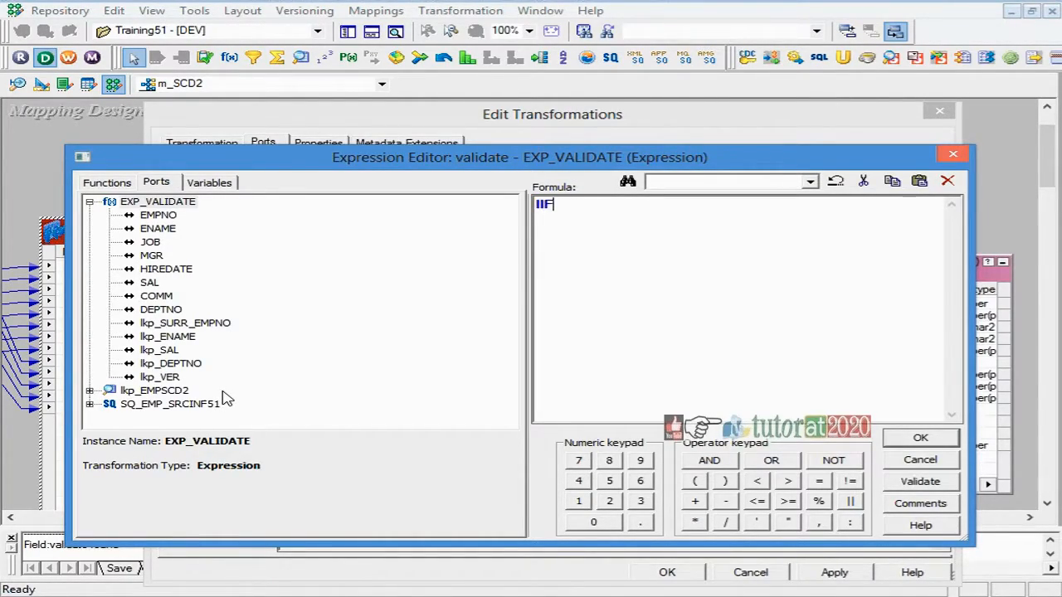
text(()
double_click(198, 324)
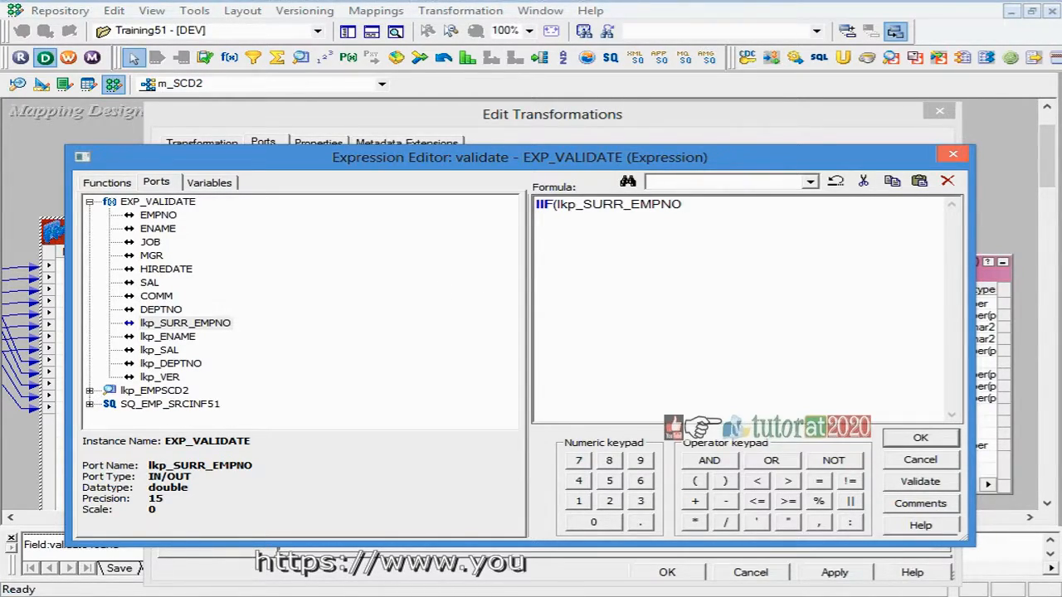
text(ISNUL)
text(()
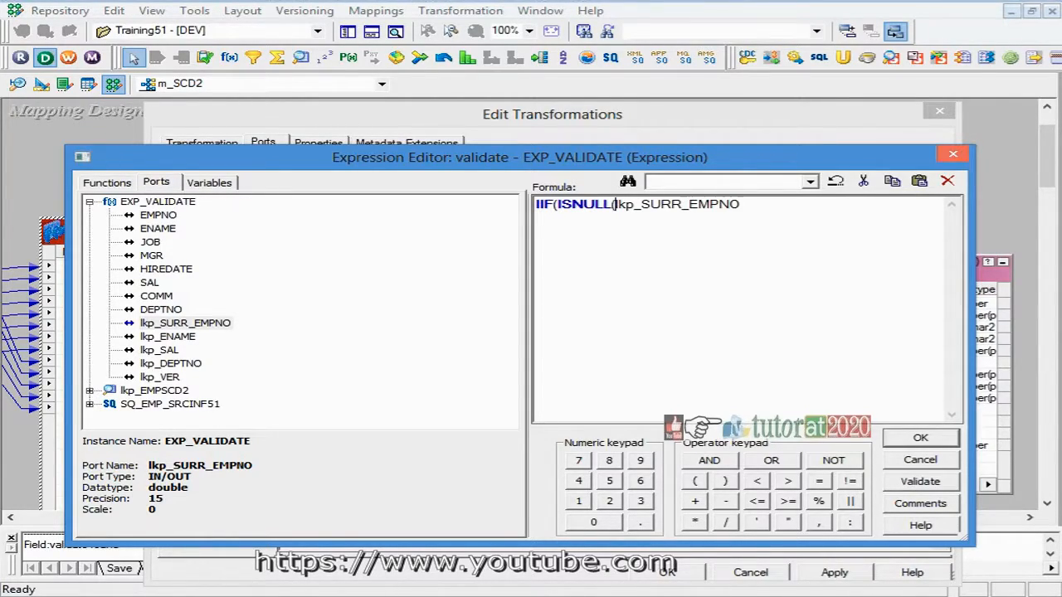
key(End)
text(),'NEW',)
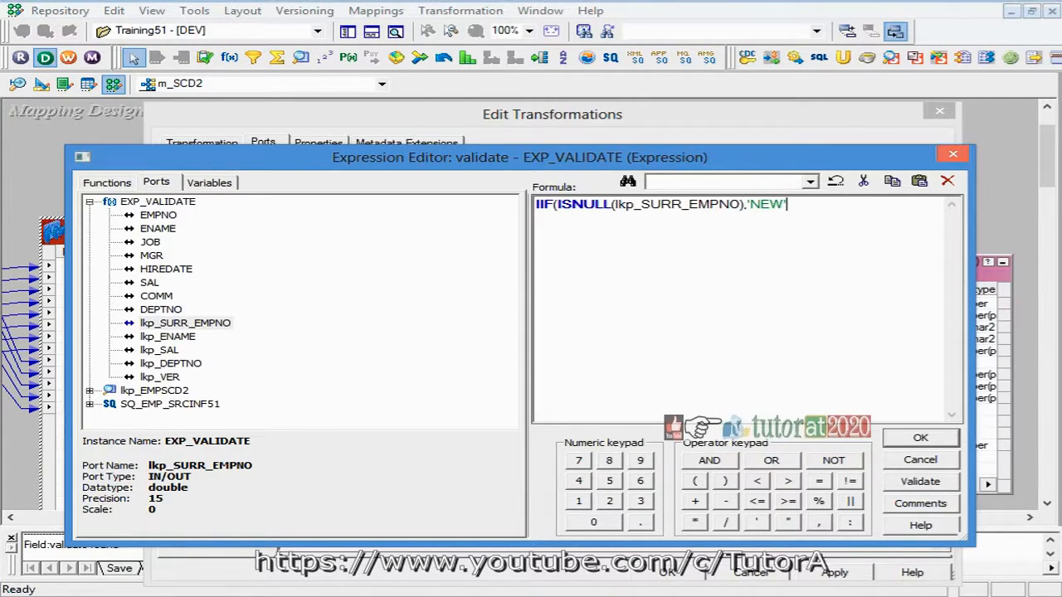
Step: Continue the validate expression with a nested IIF( whose condition starts with ENAME<>lkp_ENAME
text(IIF()
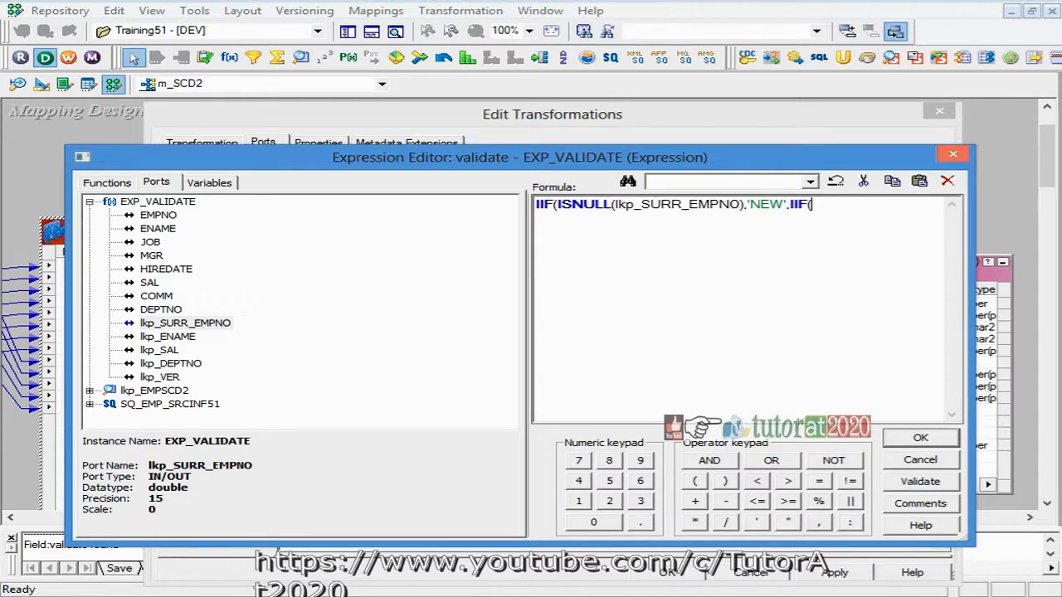
double_click(158, 228)
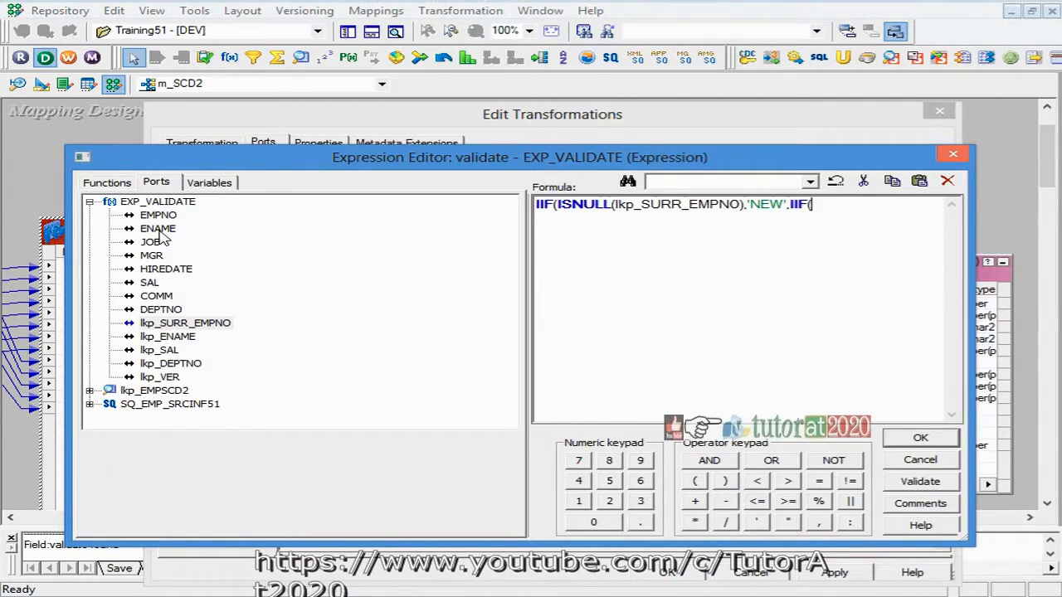
text(<>)
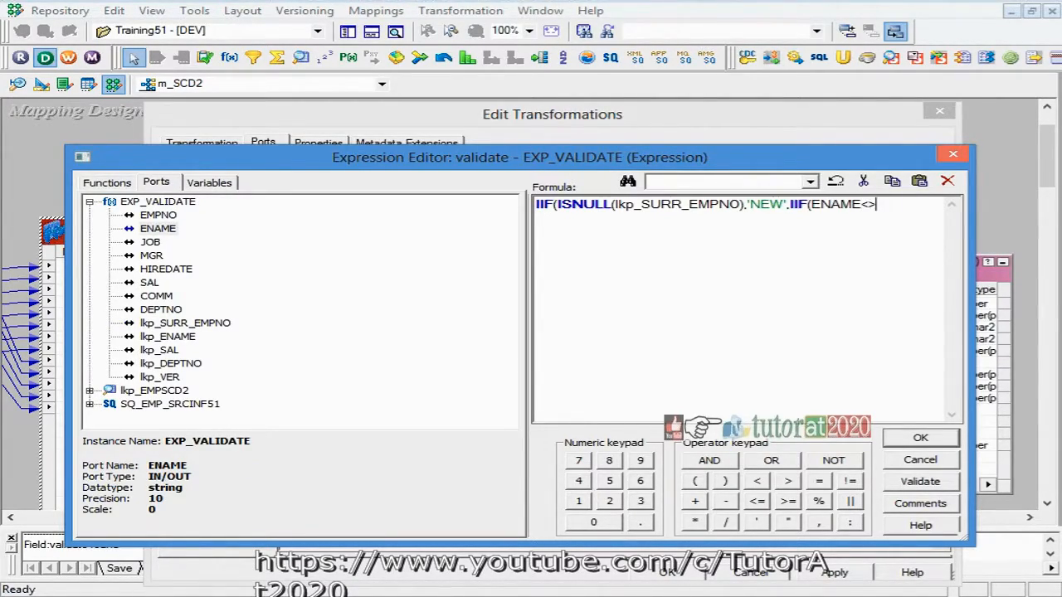
double_click(169, 336)
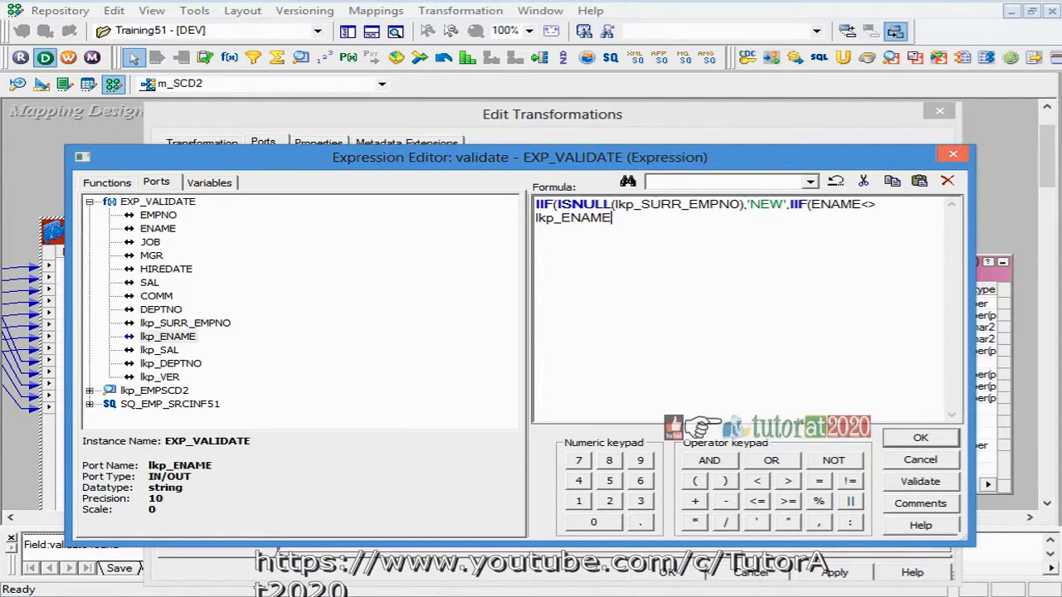
Step: Extend the nested IIF condition with OR SAL<>lkp_SAL OR DEPTNO<>lkp_DEPTNO
text(OR)
click(150, 283)
double_click(150, 283)
text(<>)
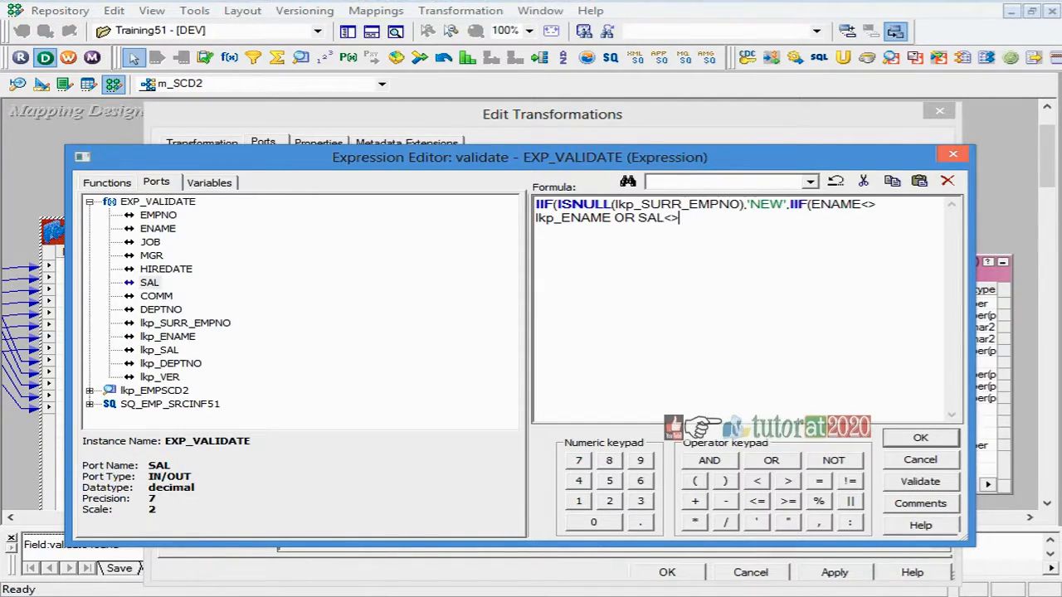
double_click(159, 350)
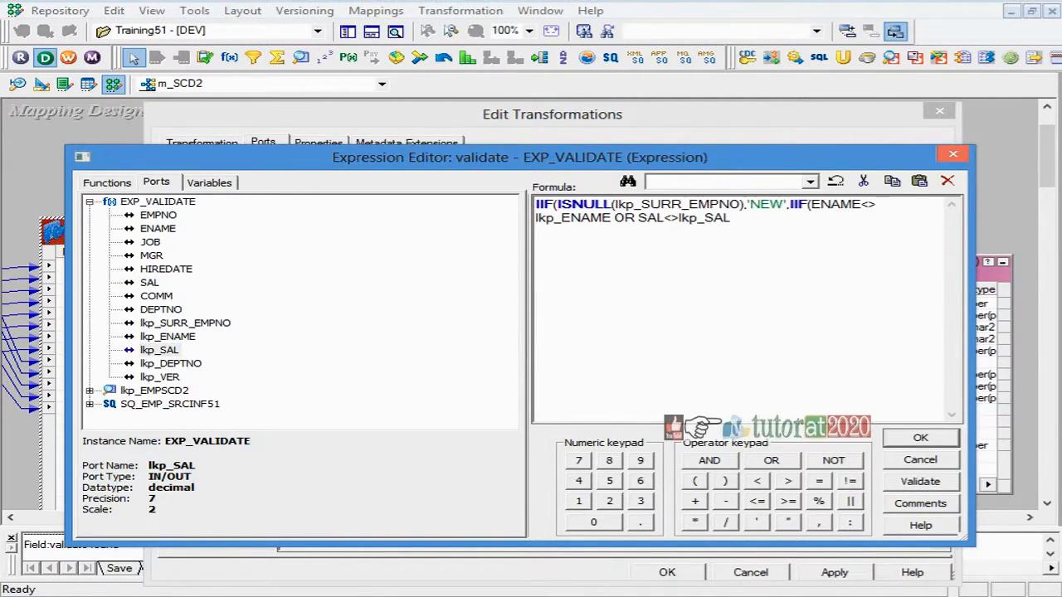
text(OR)
double_click(165, 311)
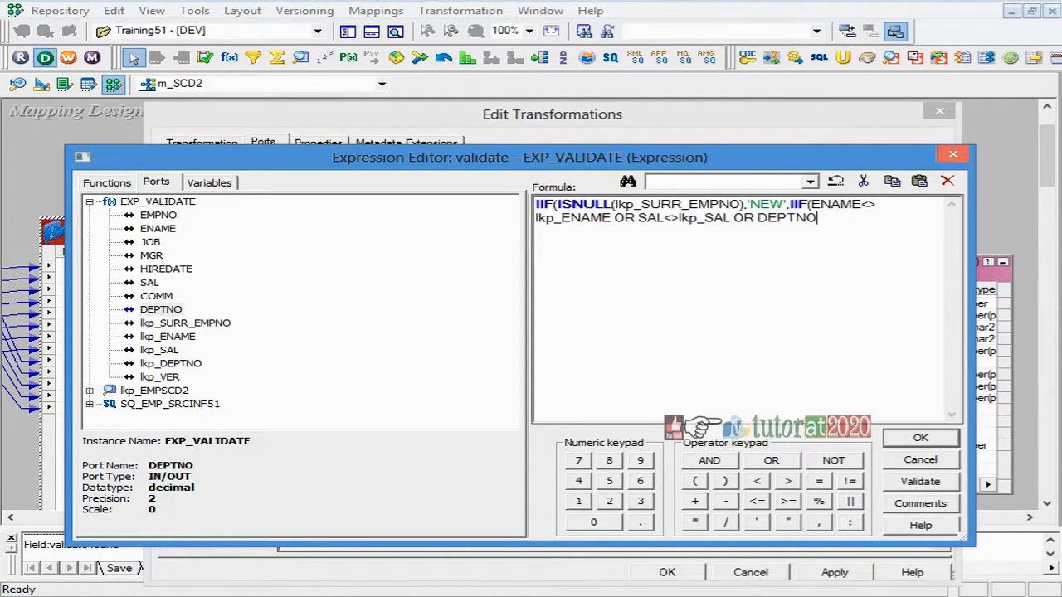
text(<>)
double_click(176, 363)
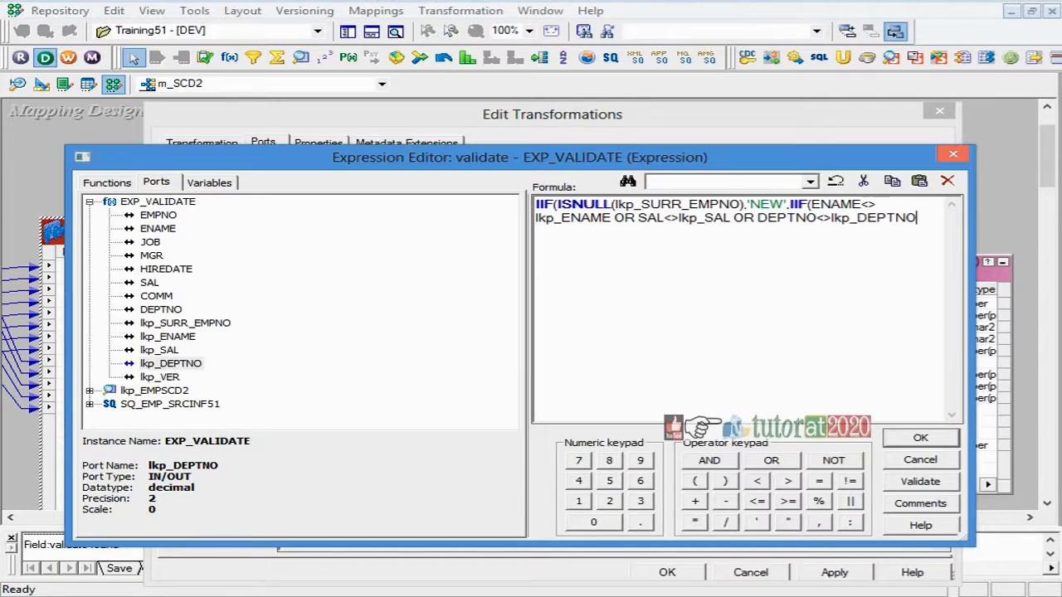
Step: Complete the validate expression with ,'CHG','NOCHG')) as the nested IIF results and validate the formula
text(,'CHG)
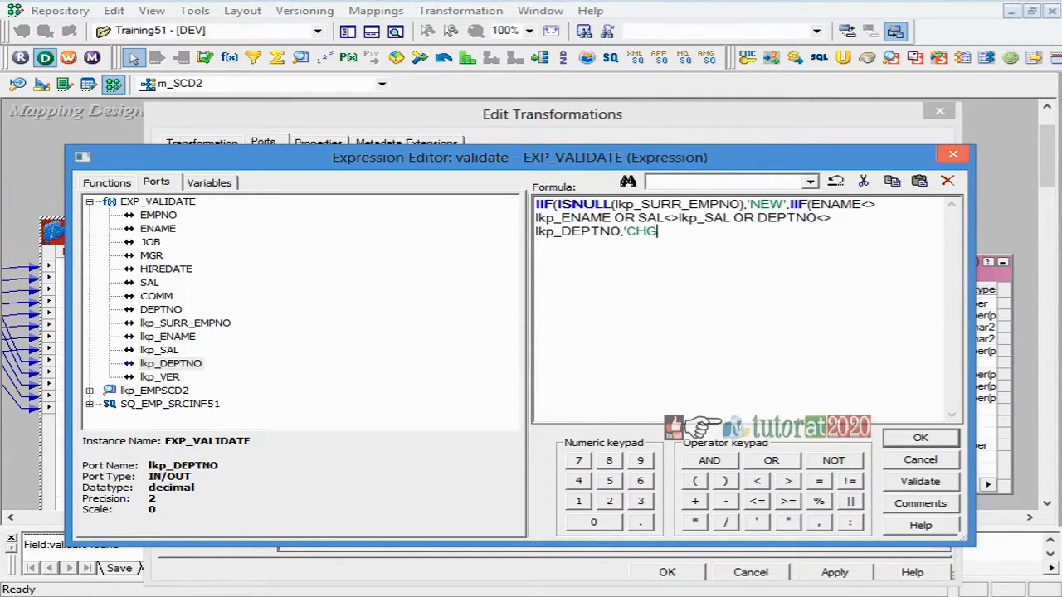
text(','NOCHG'))
key(Return)
text())
click(909, 486)
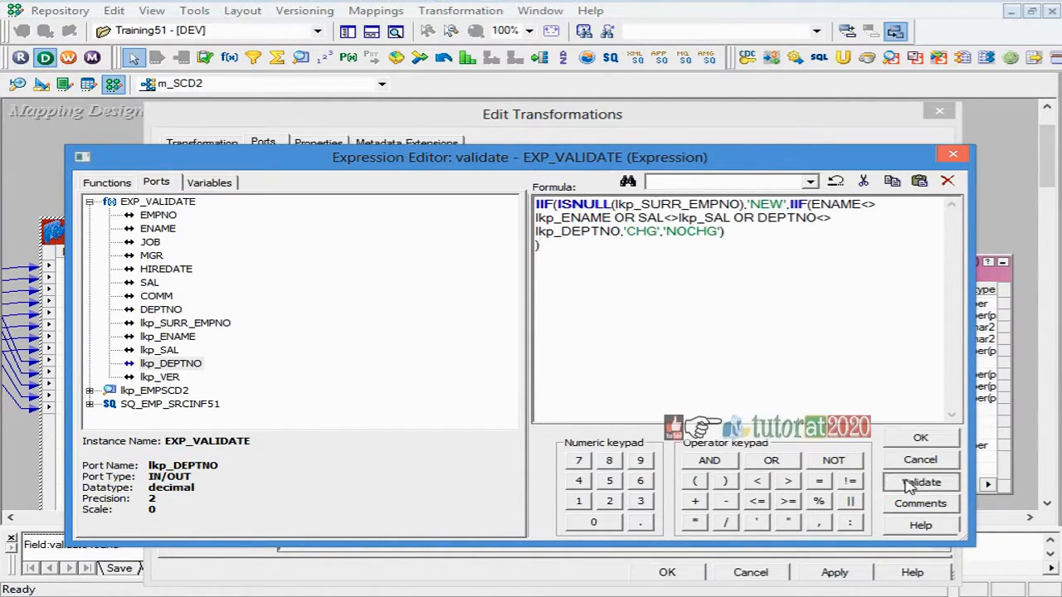
click(603, 392)
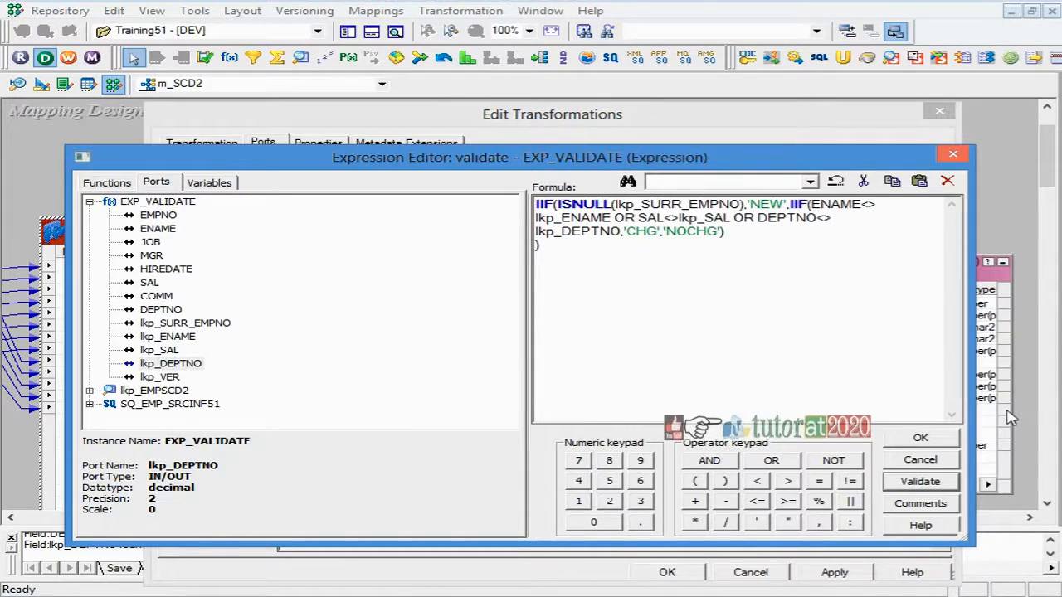
Step: Accept the expression, save the EXP_VALIDATE changes and hide the output window
click(920, 438)
click(835, 571)
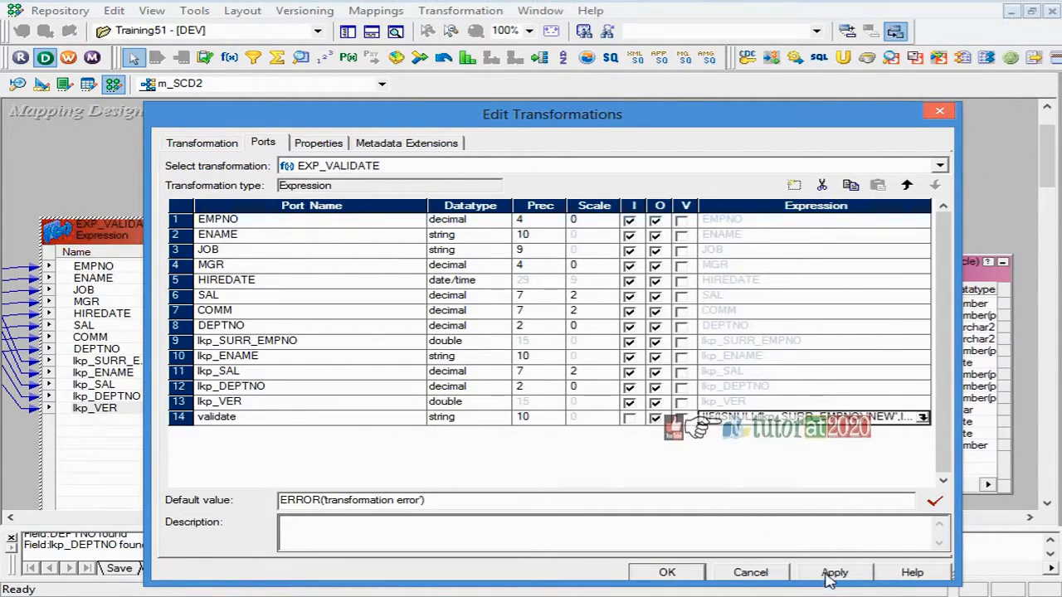
click(669, 573)
click(469, 490)
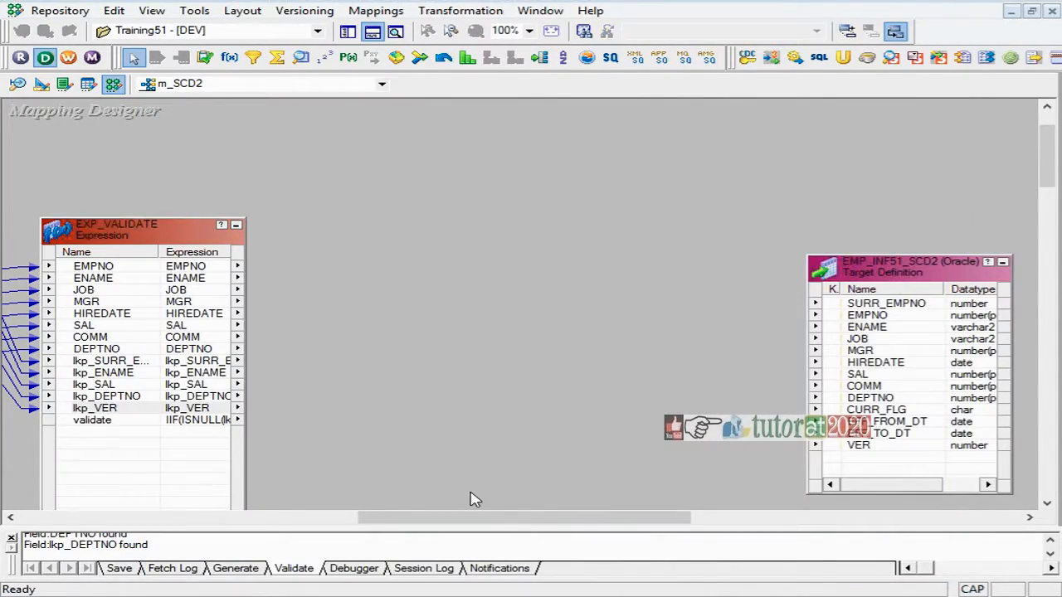
click(371, 35)
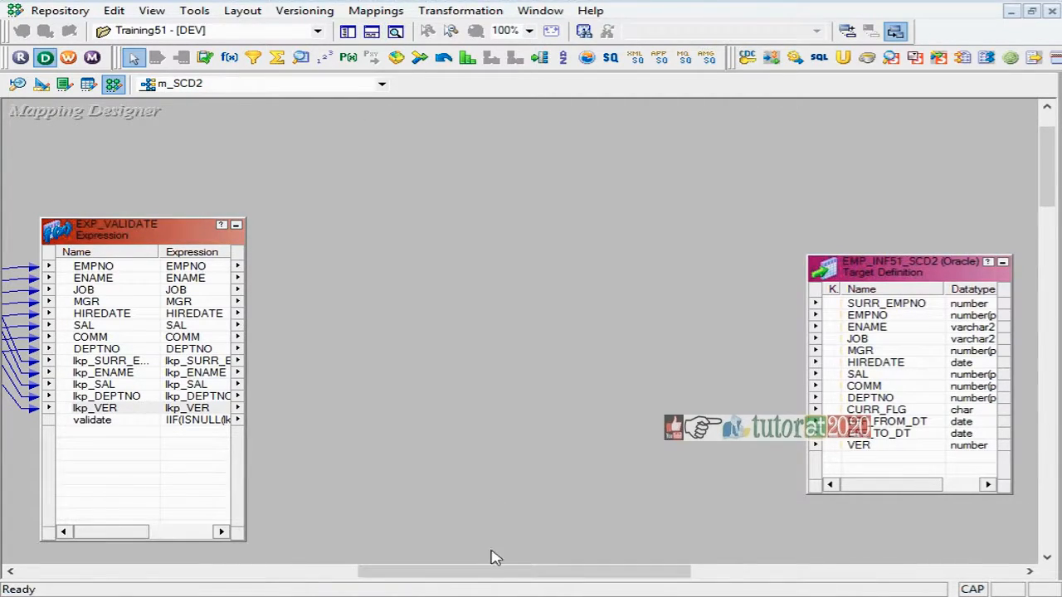
Step: Create a Filter transformation named FLT_INSERT and place it between EXP_VALIDATE and the EMP_INF51_SCD2 target
drag(531, 574, 375, 574)
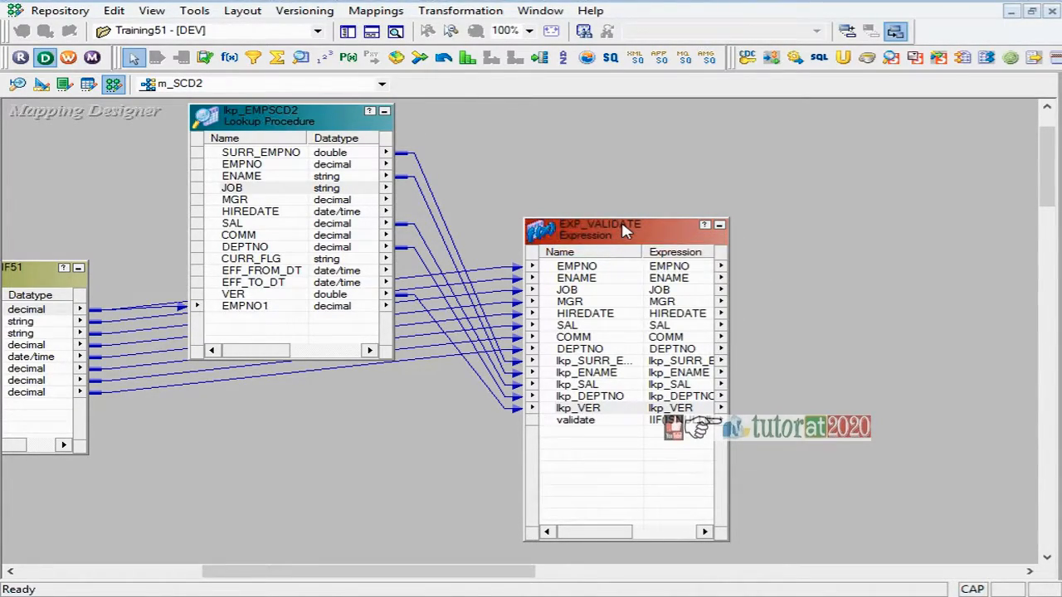
drag(465, 571, 581, 490)
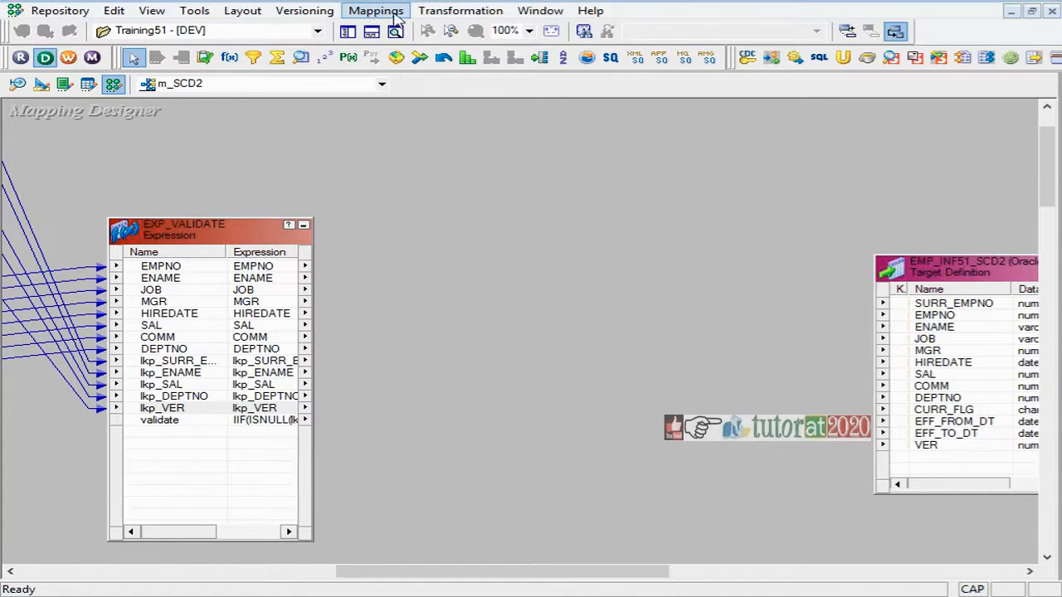
click(454, 11)
click(438, 53)
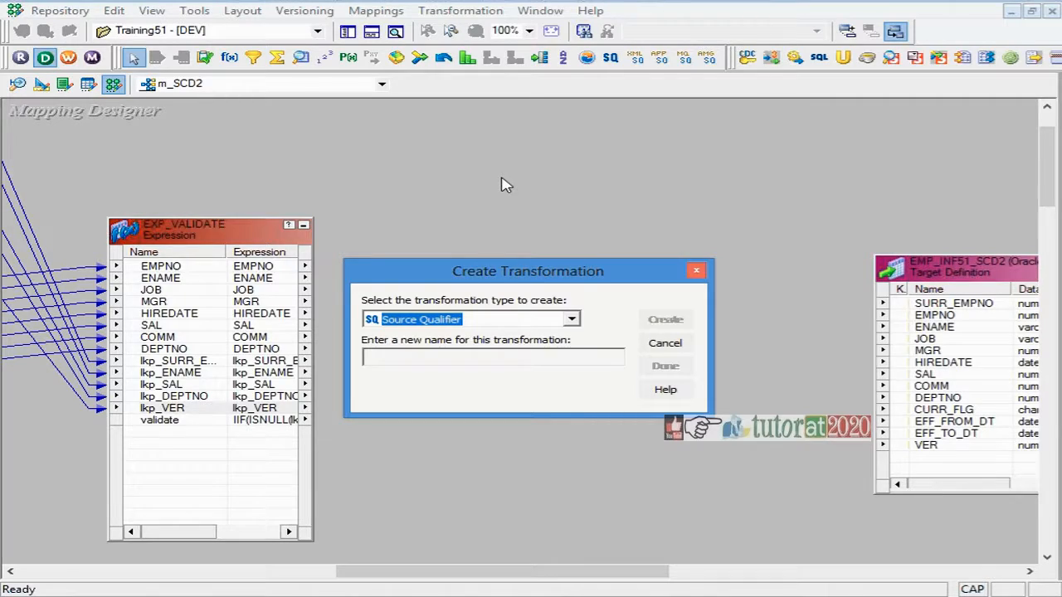
key(f)
key(Tab)
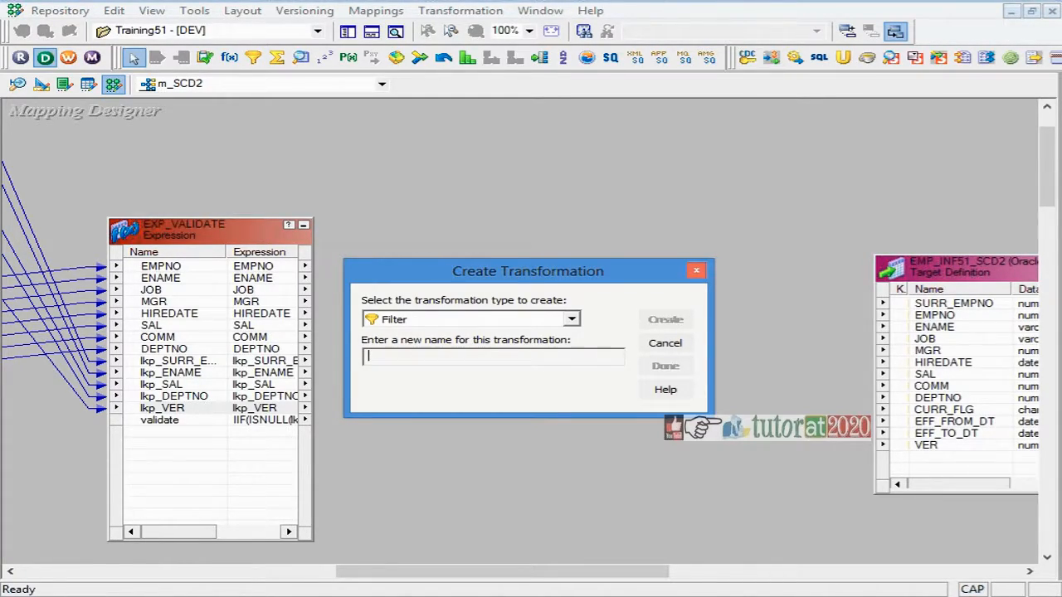
text(FLT_INSERT)
click(674, 320)
click(666, 366)
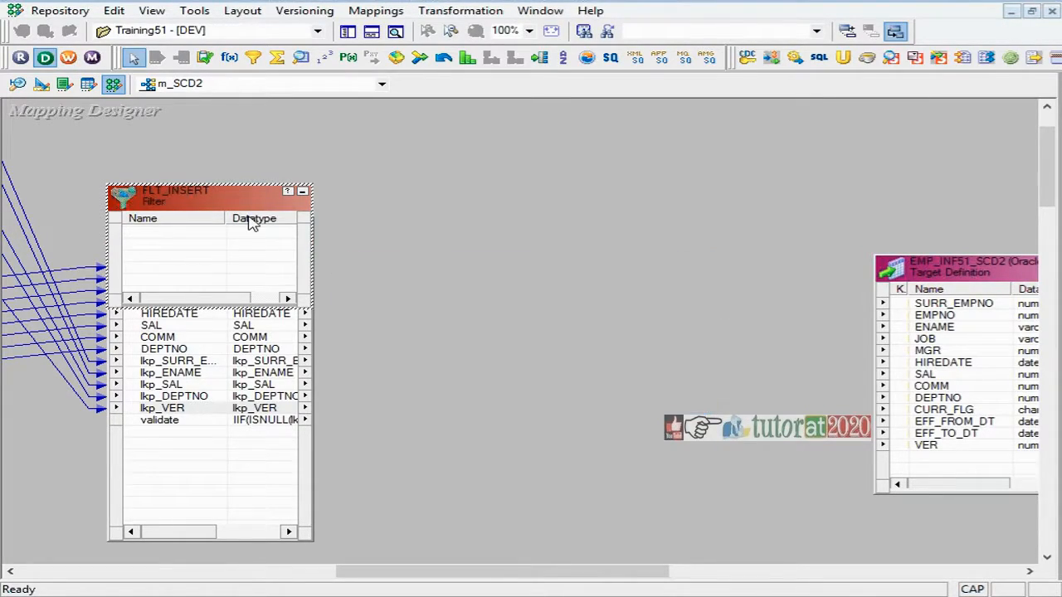
drag(220, 206, 576, 298)
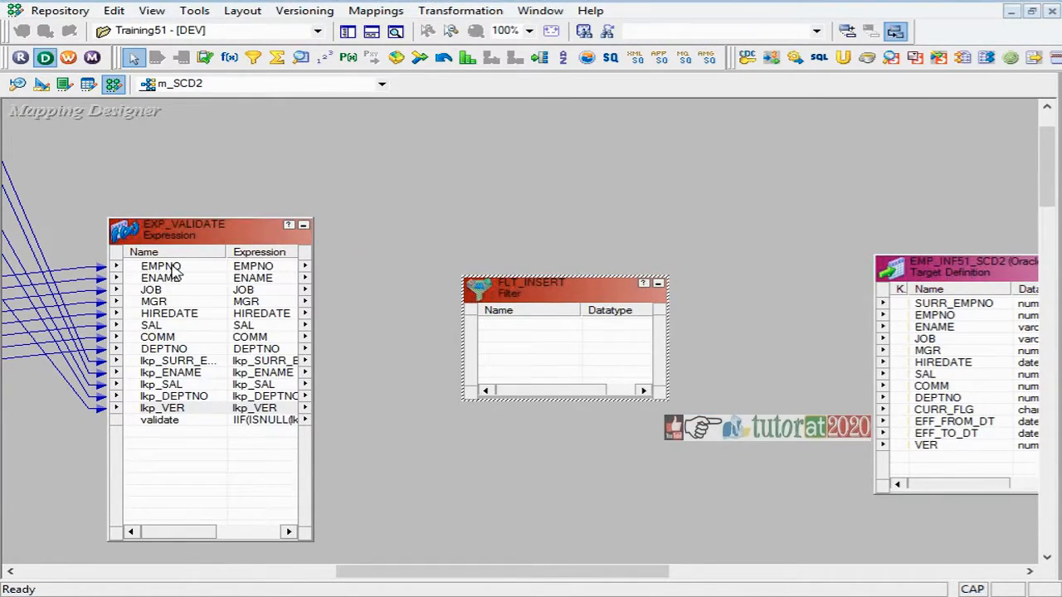
Step: Link the EXP_VALIDATE ports EMPNO through lkp_SURR_EMPNO into FLT_INSERT and enlarge the filter to show all its ports
click(172, 271)
key(shift+Down)
key(shift+Down)
key(shift+Down)
key(shift+Down)
key(shift+Down)
key(shift+Down)
key(shift+Down)
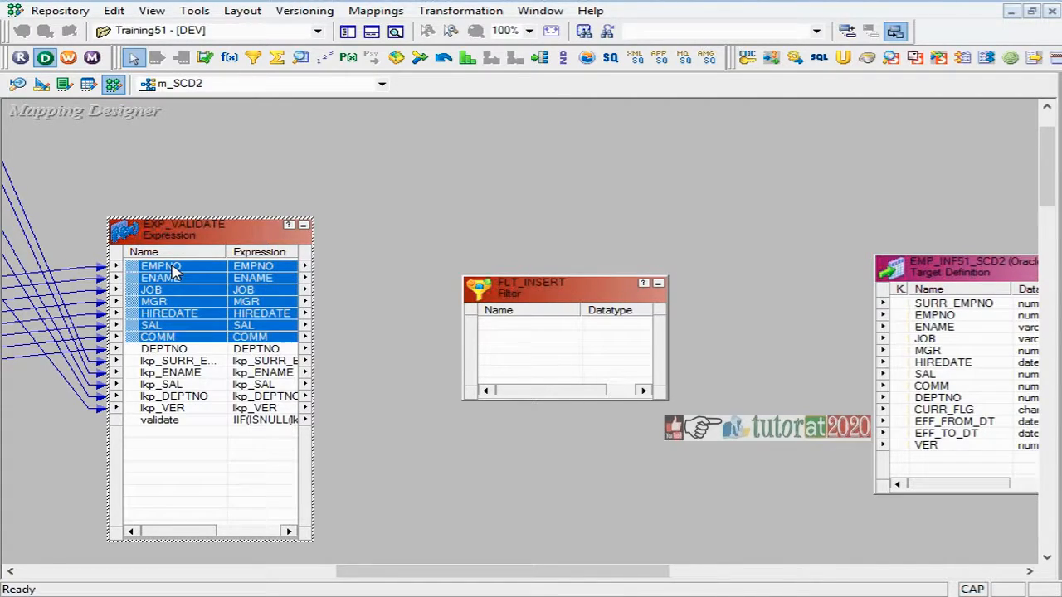
key(shift+Down)
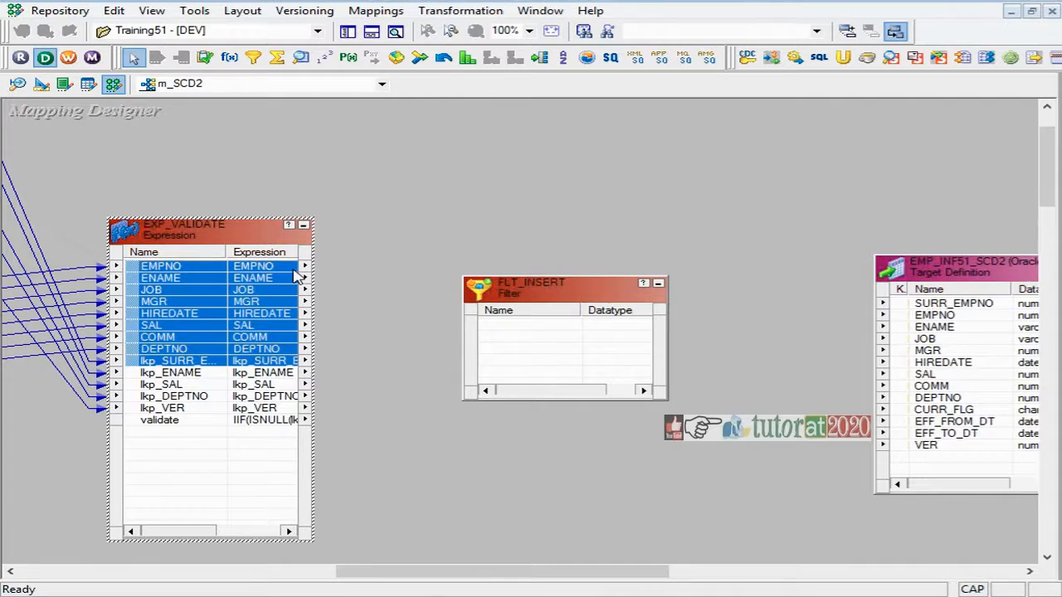
drag(294, 278, 524, 336)
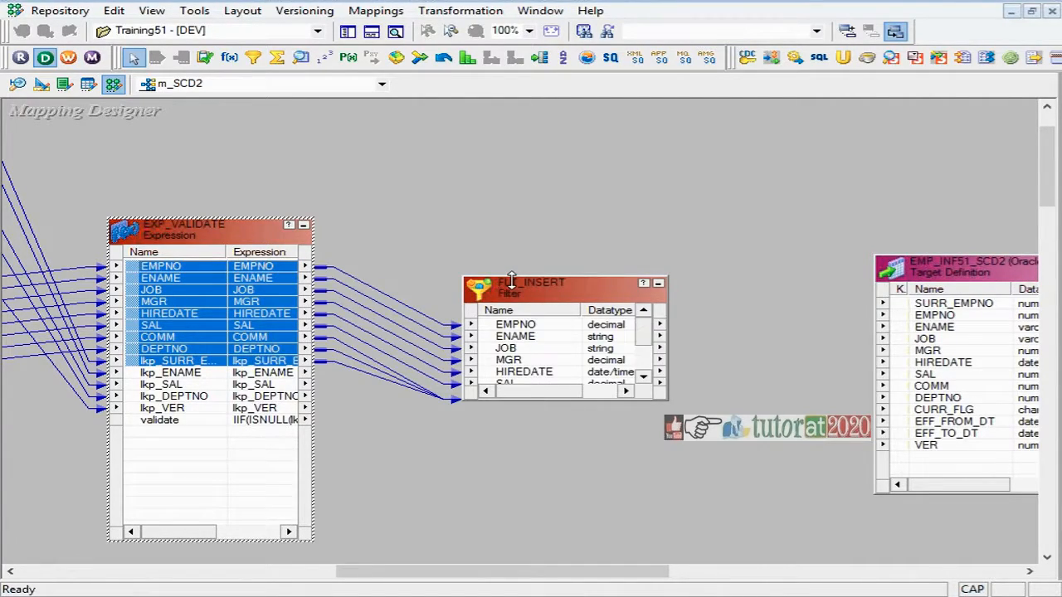
drag(510, 277, 555, 206)
Step: Link the validate and lkp_VER ports of EXP_VALIDATE into FLT_INSERT
click(282, 420)
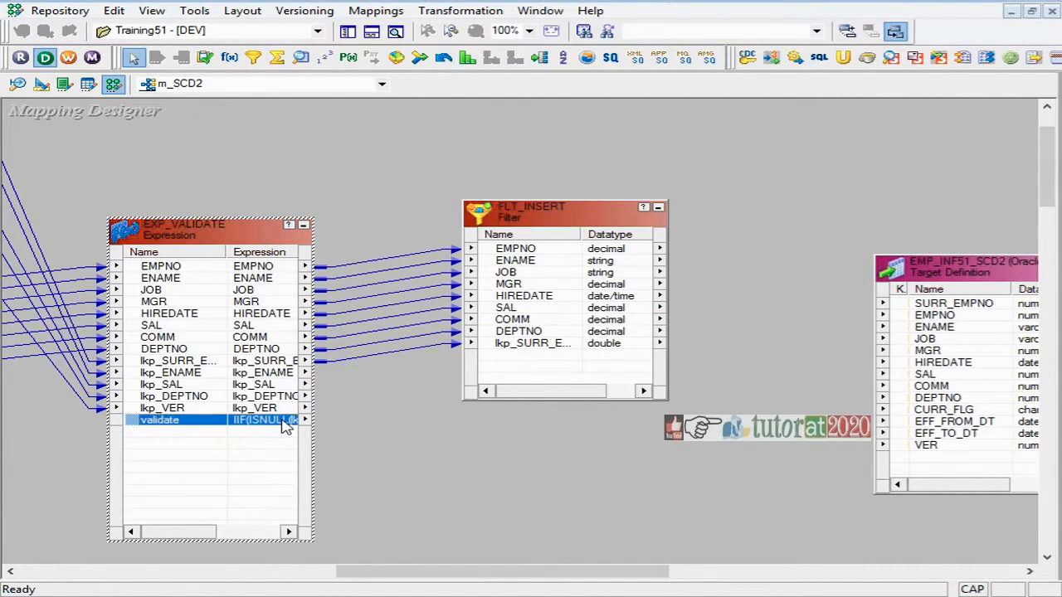
drag(282, 422, 513, 358)
click(191, 410)
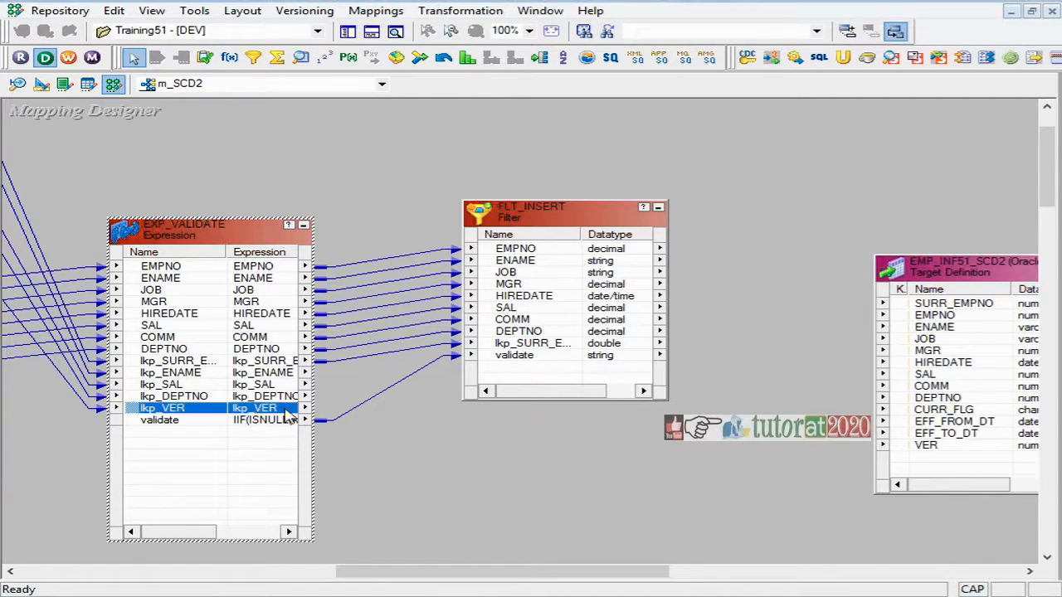
drag(286, 418, 516, 375)
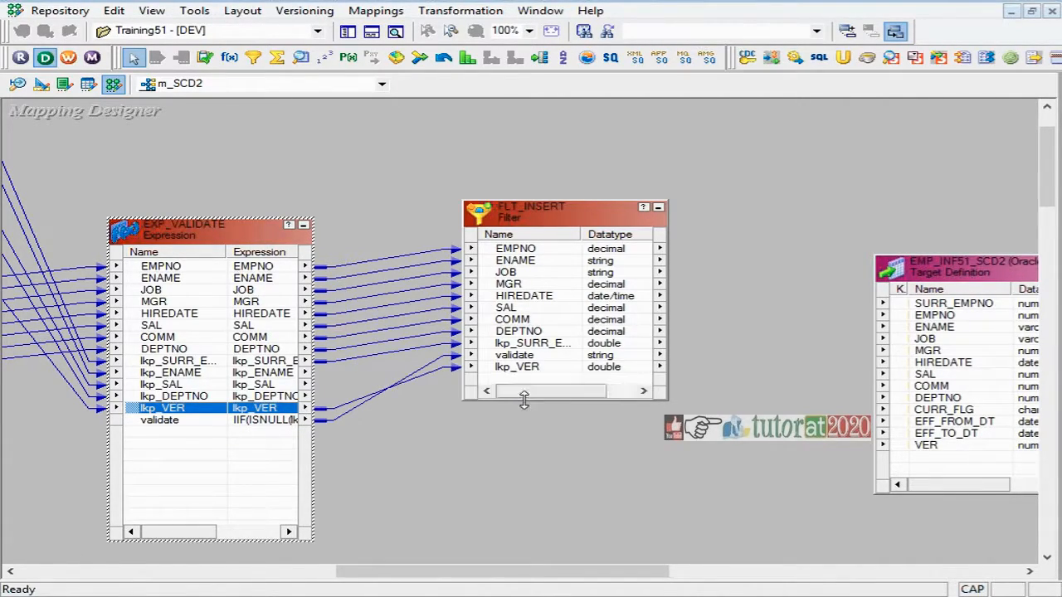
Step: Replace the filter condition of FLT_INSERT with validate='NEW' OR validate='CHG'
double_click(543, 215)
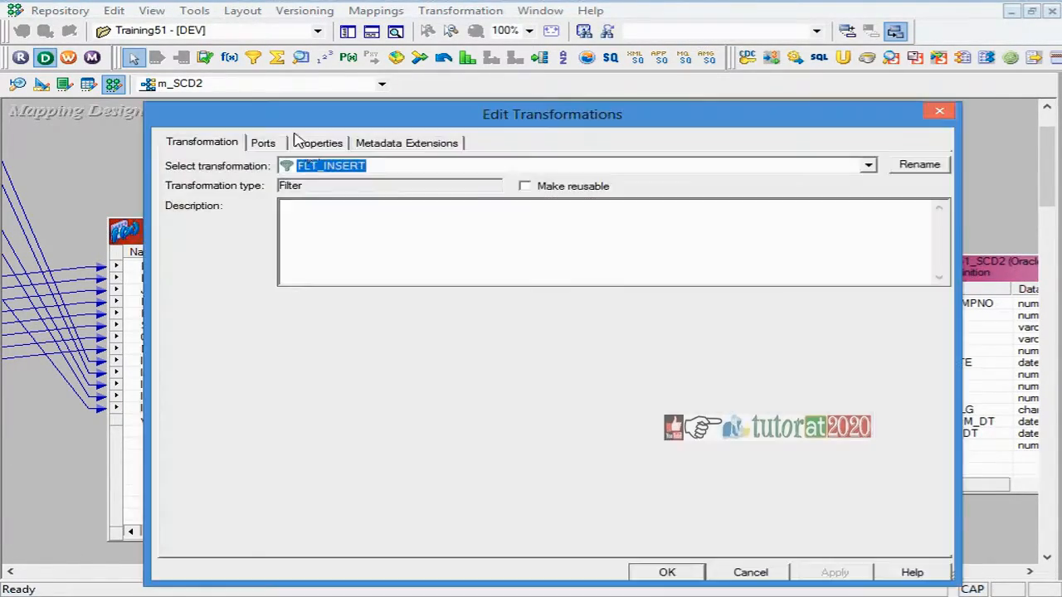
click(313, 144)
click(917, 216)
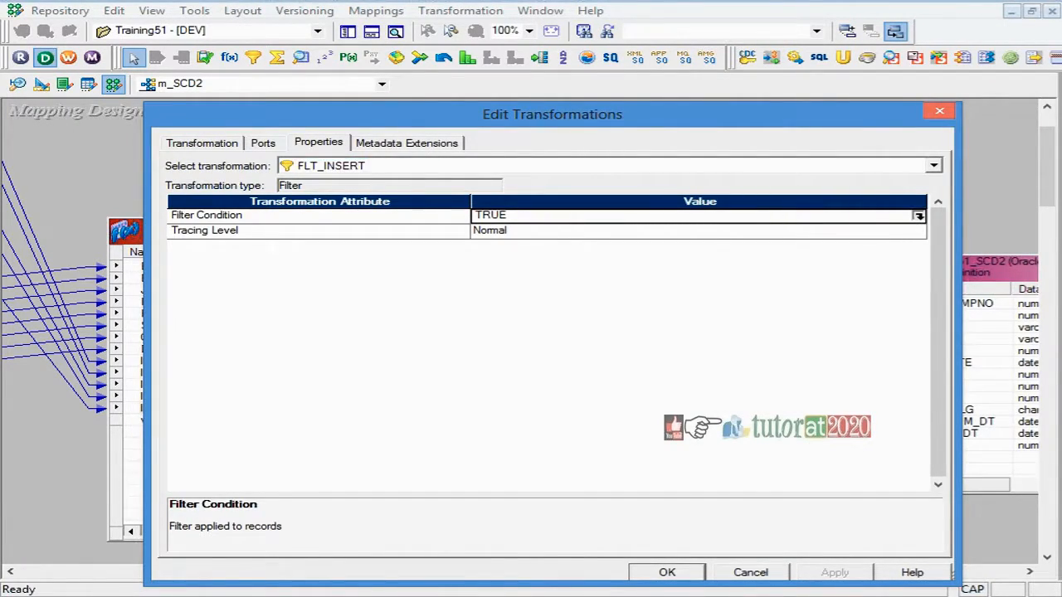
click(168, 184)
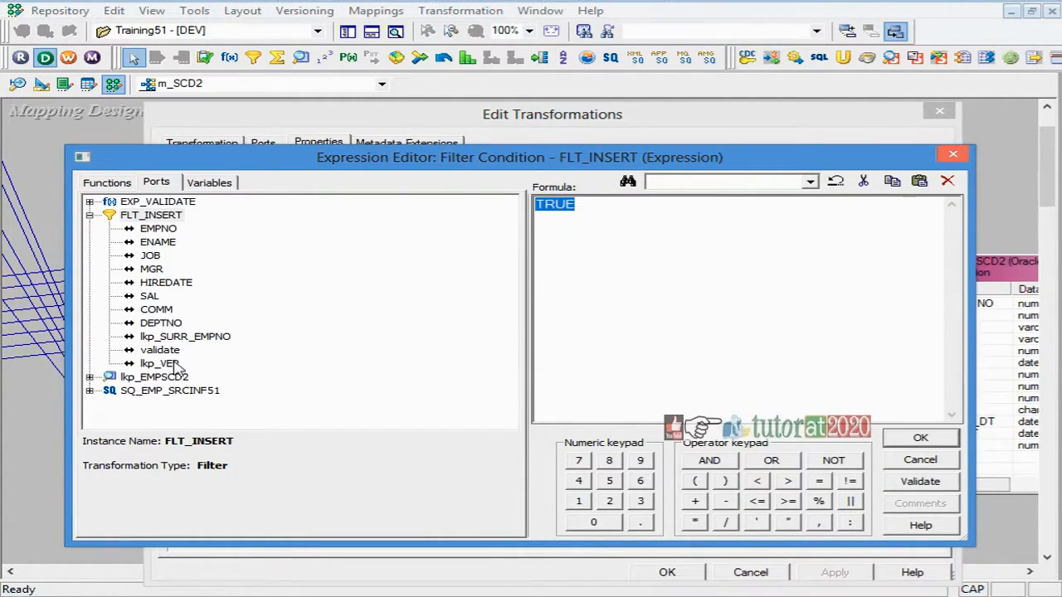
double_click(159, 350)
text(=)
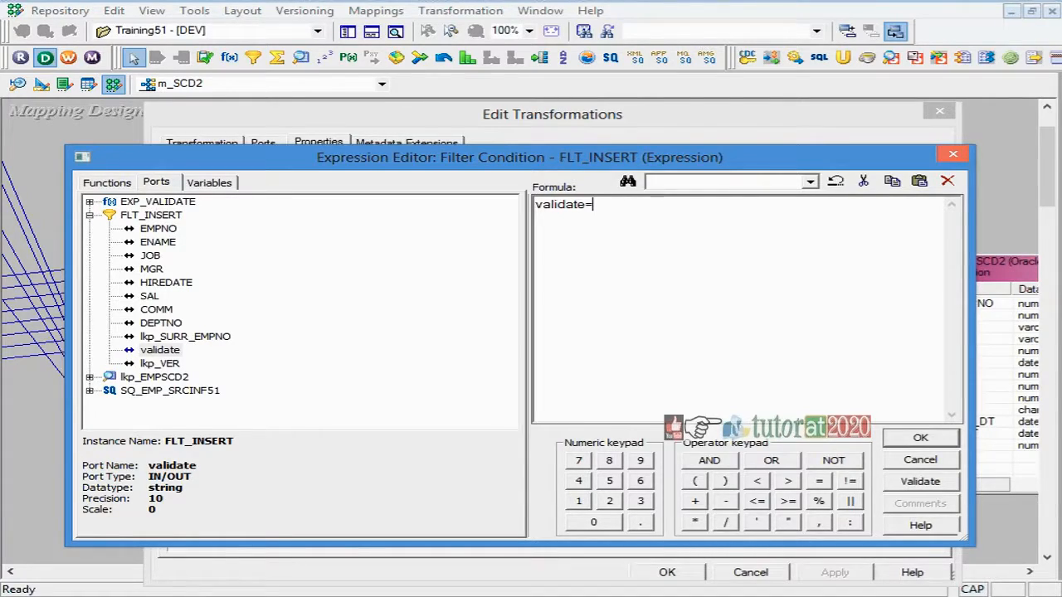
text('NEW' OR)
double_click(159, 351)
text(=')
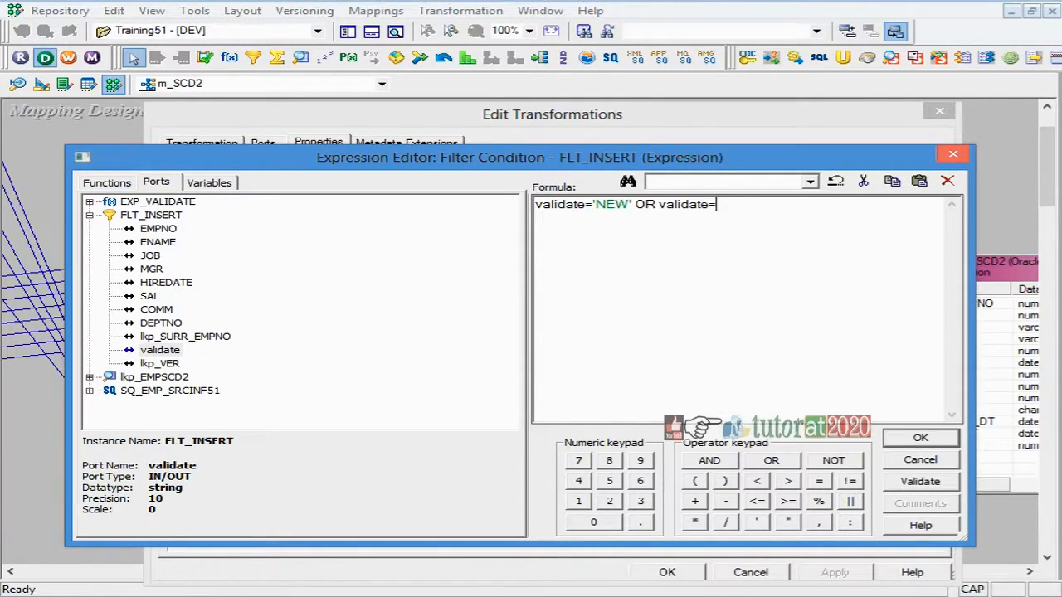
text(CHG')
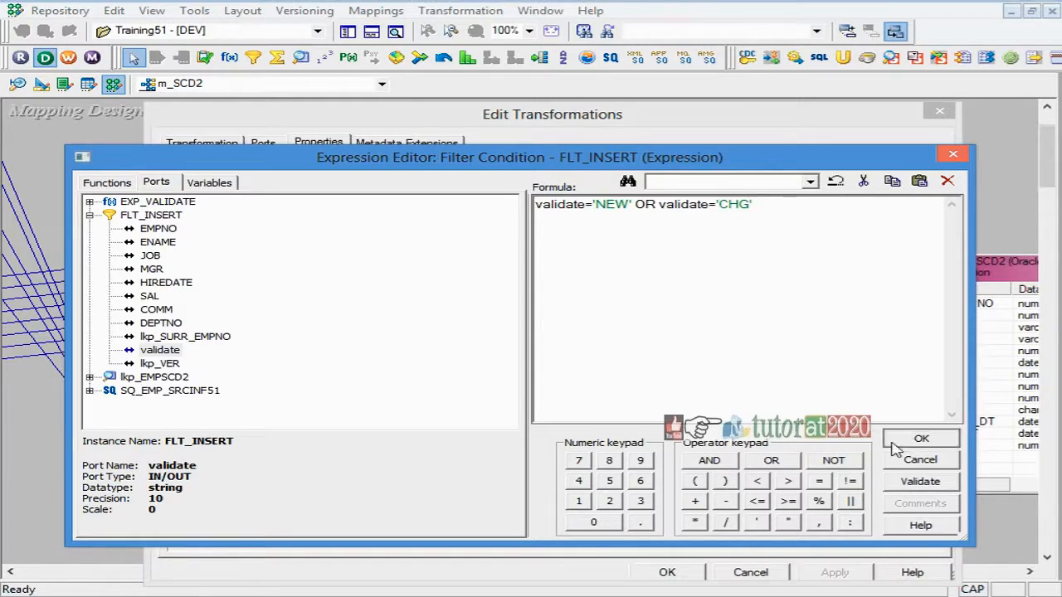
Step: Accept the filter condition, save the FLT_INSERT changes and hide the output window
click(920, 437)
click(834, 572)
click(667, 573)
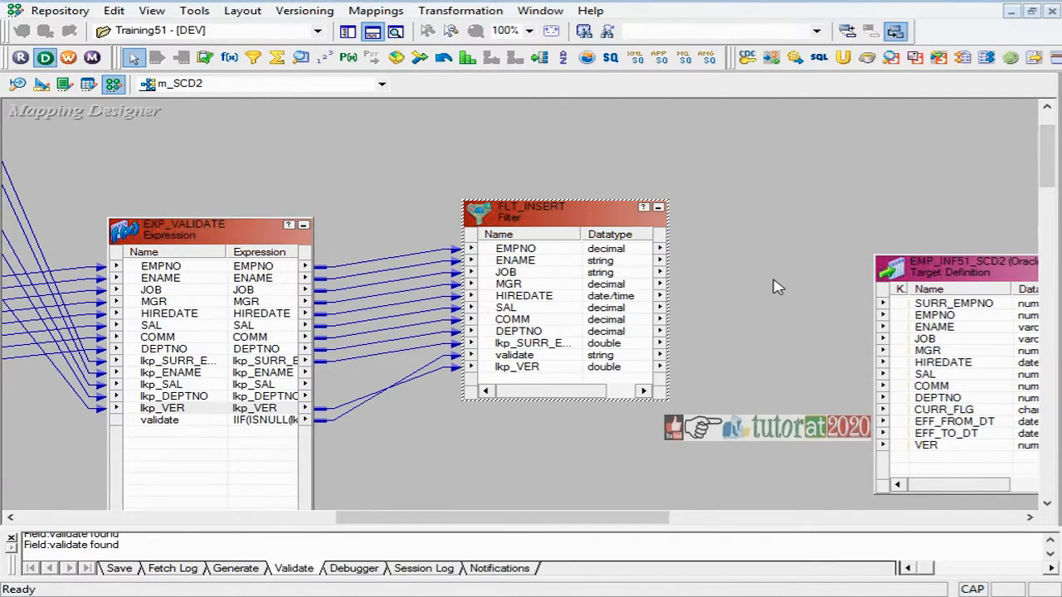
click(373, 37)
Step: Create an Expression transformation named exp_Insert in the m_SCD2 mapping
click(576, 566)
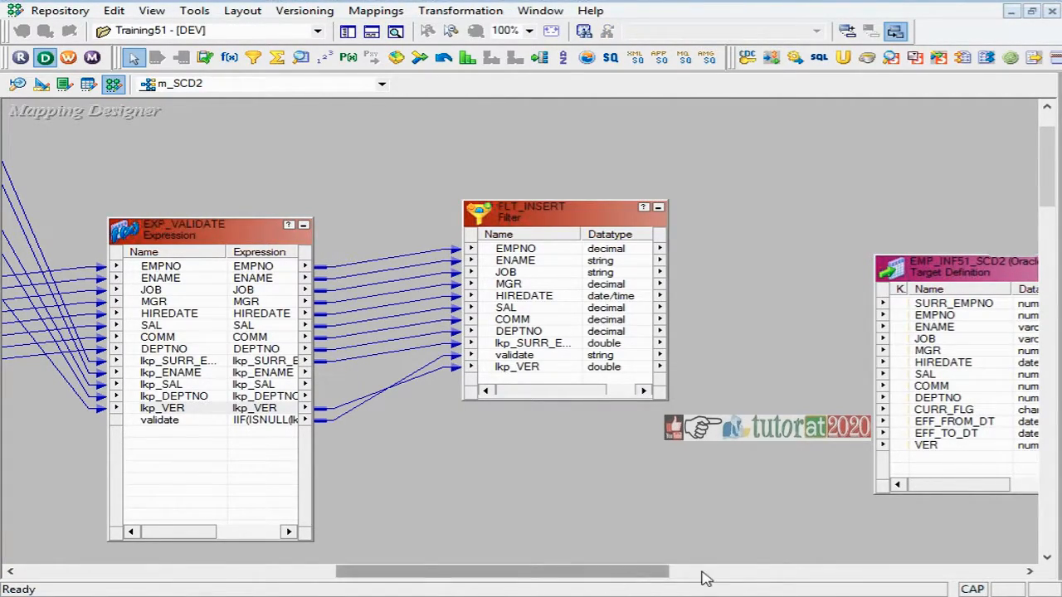
drag(618, 573, 708, 572)
click(455, 10)
click(456, 54)
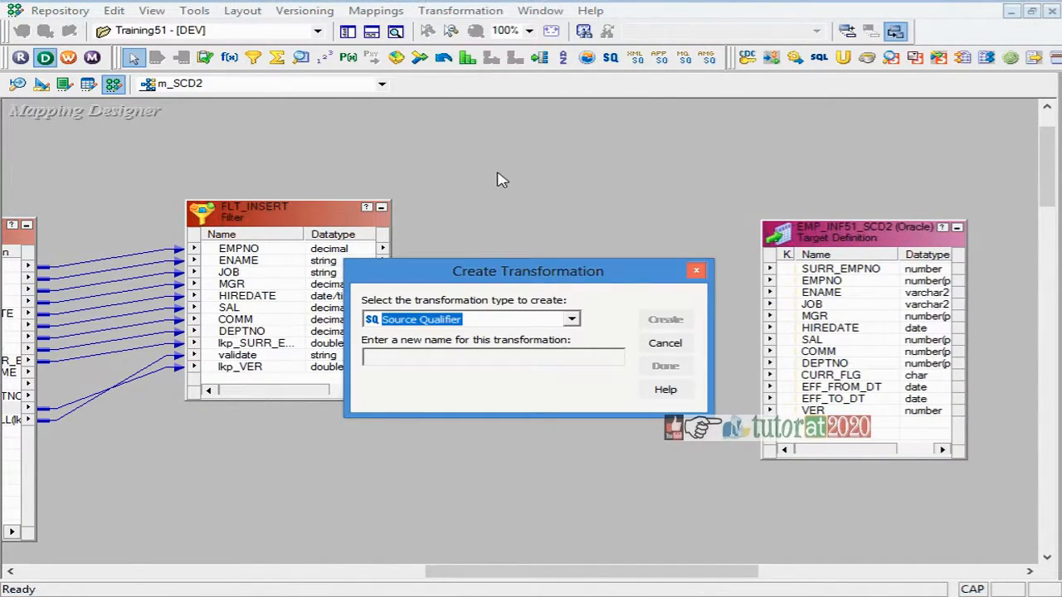
key(e)
key(Caps_Lock)
key(Caps_Lock)
key(Caps_Lock)
key(Tab)
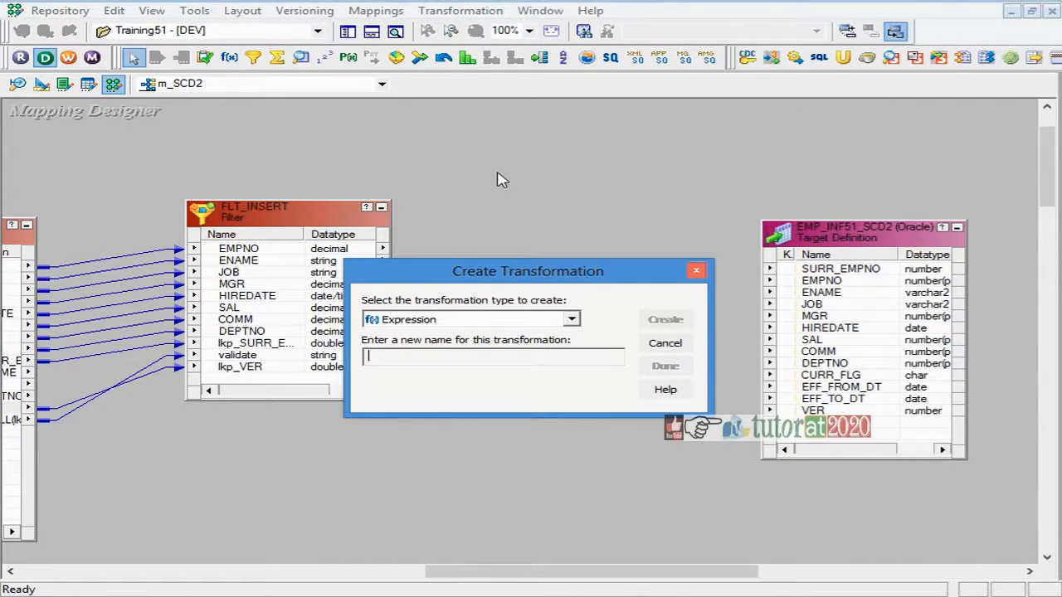
text(exp_Insert)
click(668, 319)
click(665, 367)
Step: Space out exp_Insert and the EMP_INF51_SCD2 target, and link all FLT_INSERT ports into exp_Insert
drag(855, 232, 1010, 238)
drag(481, 274, 628, 282)
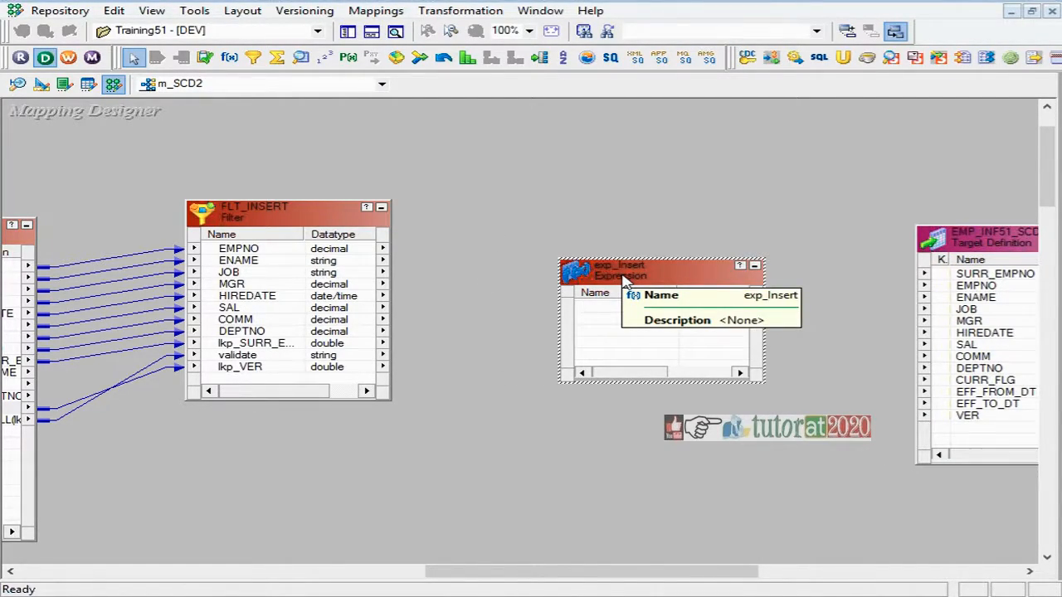
click(241, 252)
right_click(257, 250)
click(278, 260)
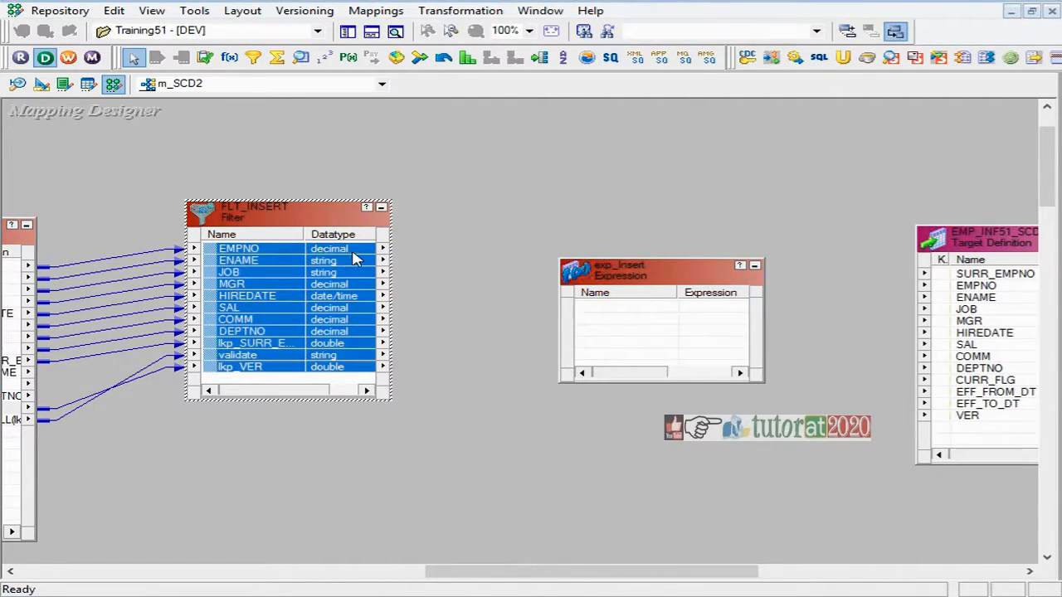
drag(353, 259, 601, 320)
drag(608, 261, 585, 234)
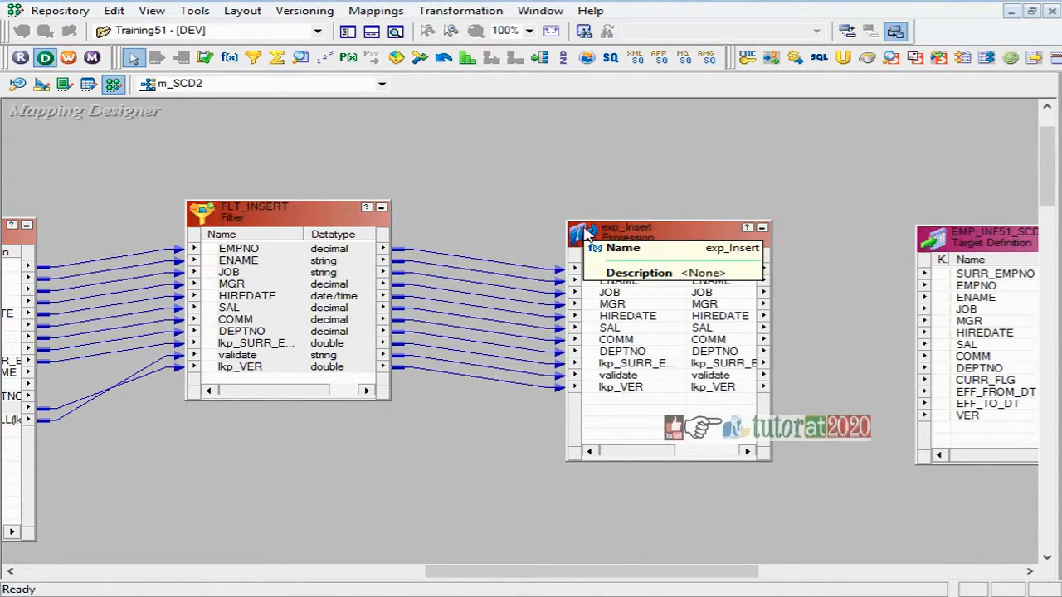
Step: Create a Sequence Generator transformation named sg
click(459, 10)
click(439, 55)
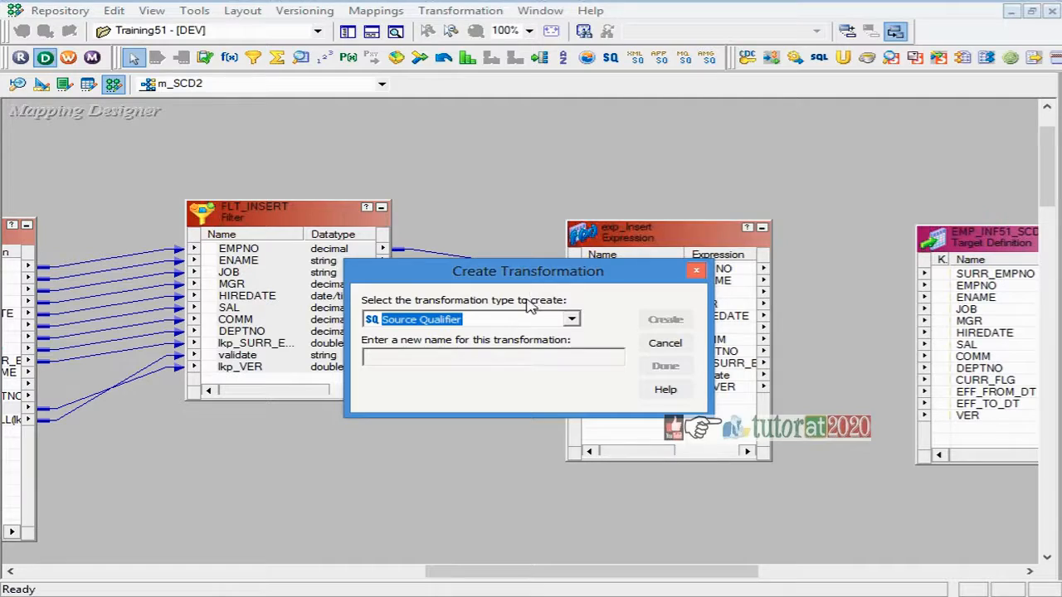
key(s)
key(s)
key(Tab)
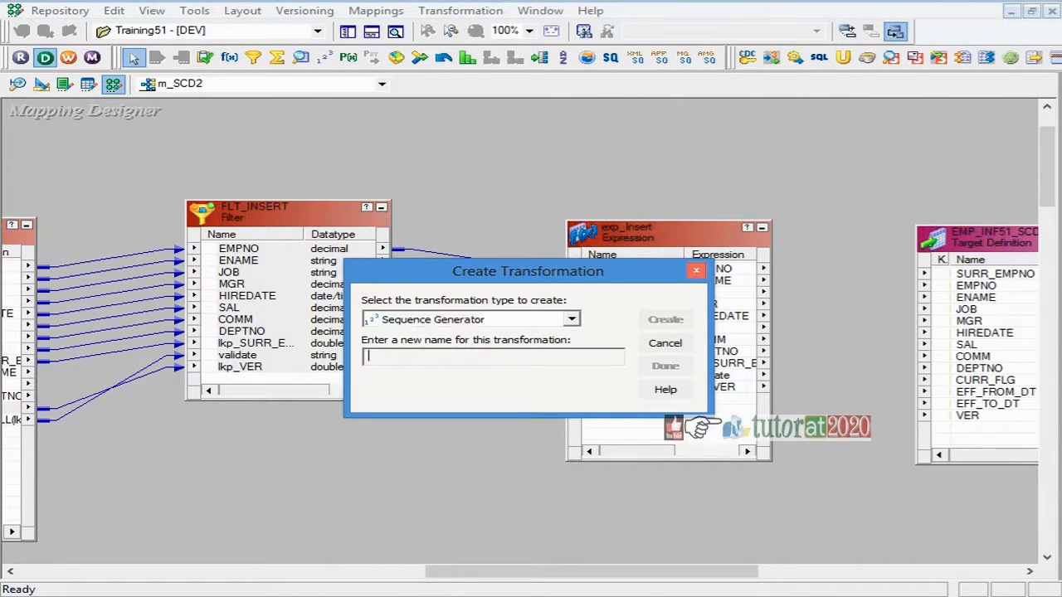
text(sg)
click(680, 324)
click(665, 366)
Step: Place the sg sequence below FLT_INSERT and link its NEXTVAL port into exp_Insert
drag(186, 204, 263, 432)
click(332, 461)
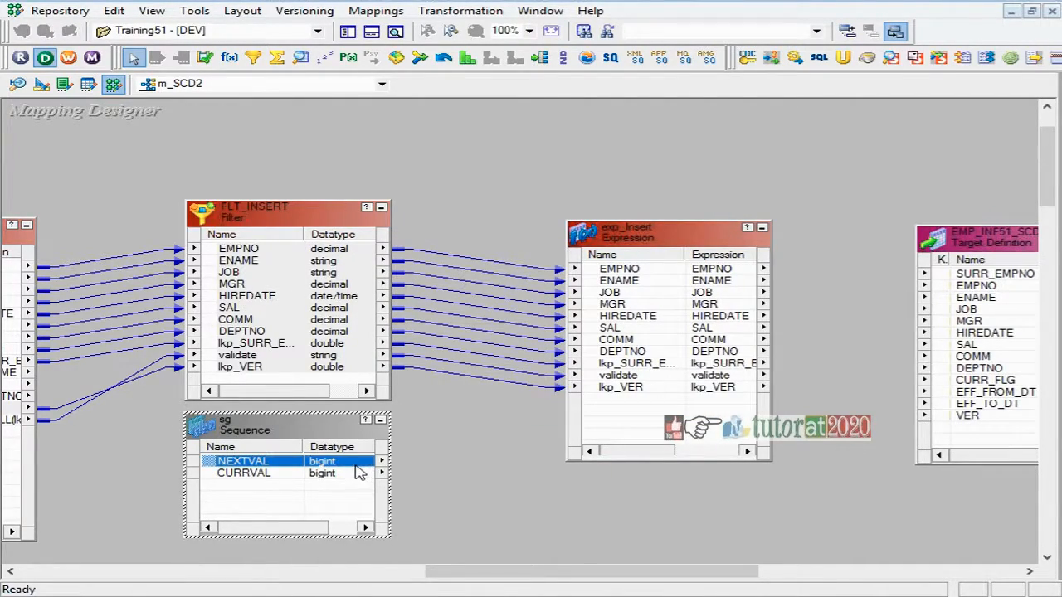
drag(611, 412, 614, 411)
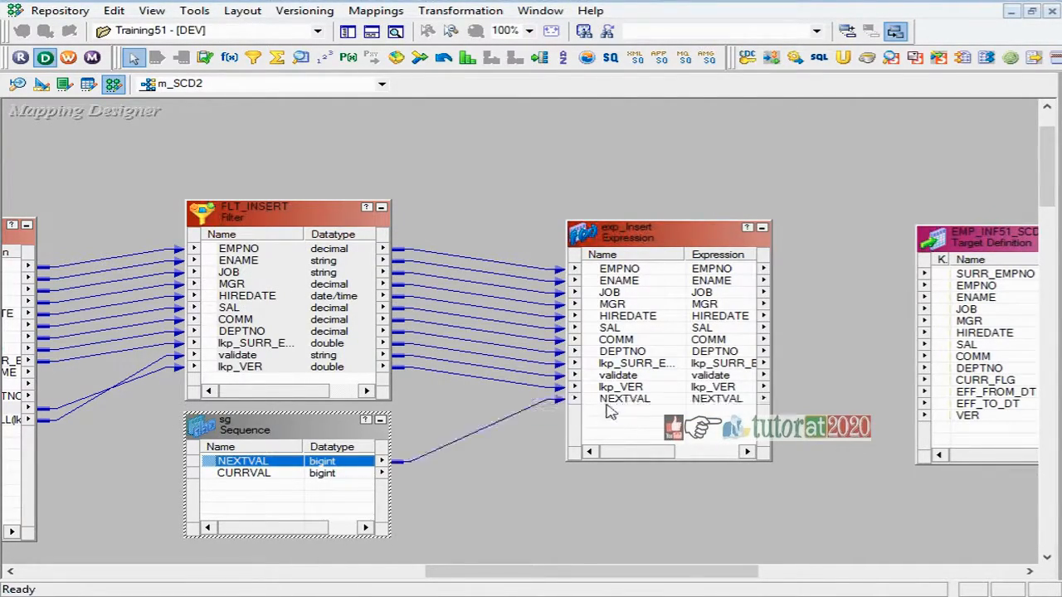
click(578, 506)
Step: Add two ports after NEXTVAL in exp_Insert and define the first as EFF_FROM_DT with the date/time datatype
double_click(647, 239)
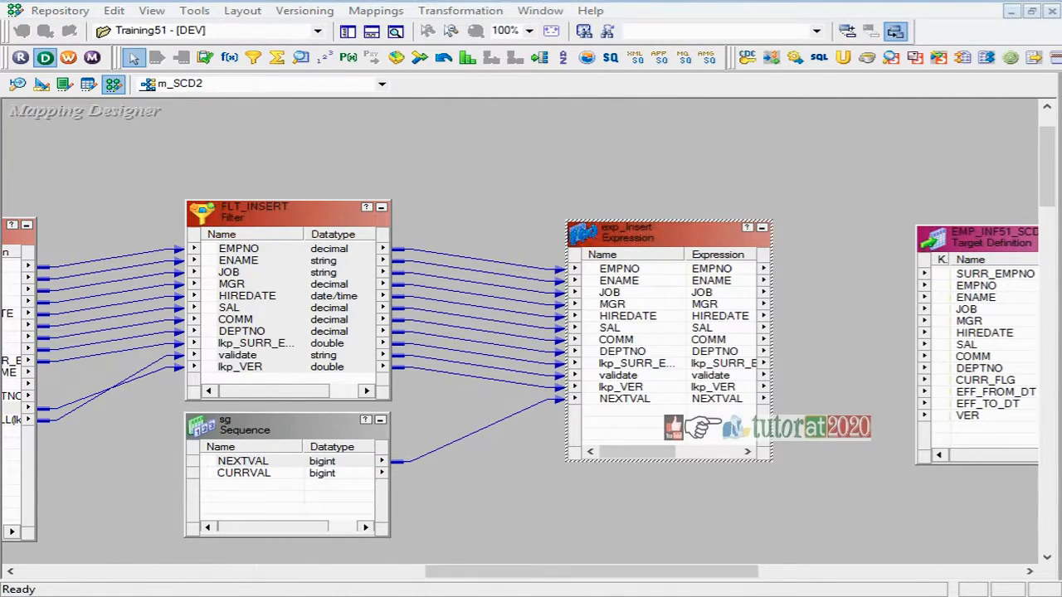
click(315, 143)
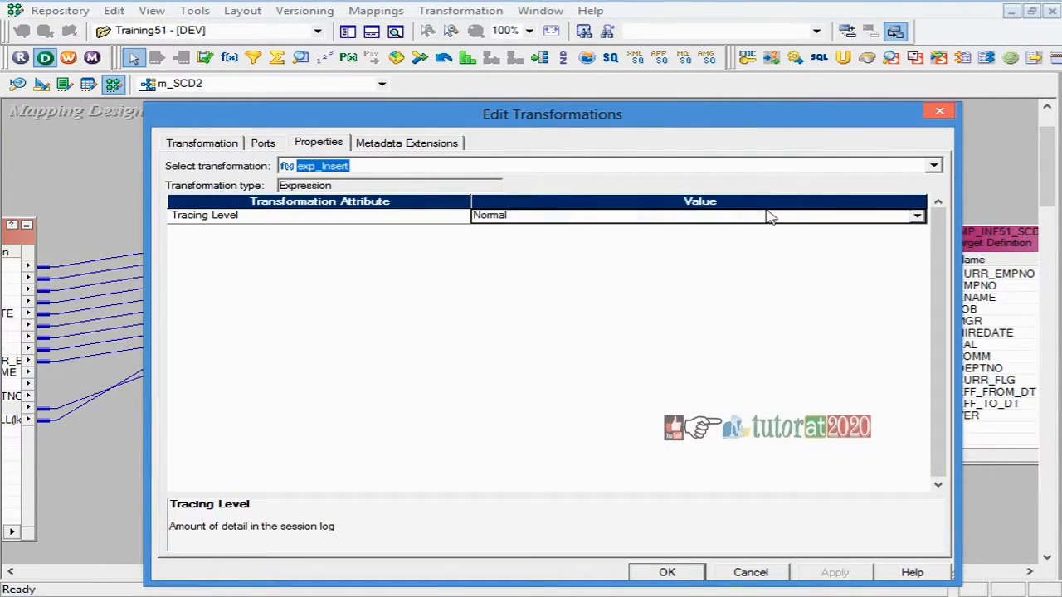
click(262, 143)
click(314, 387)
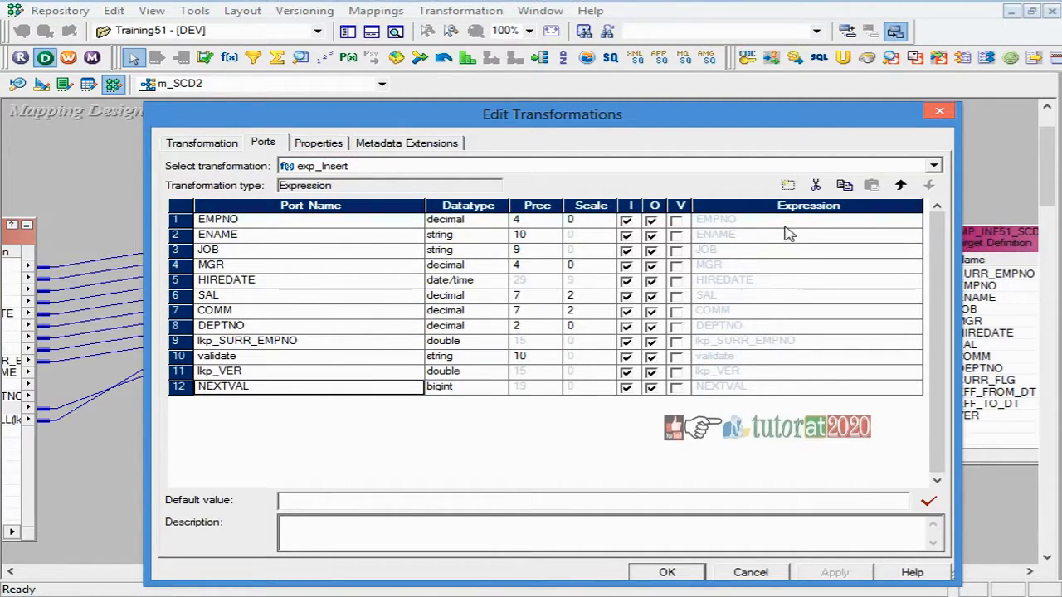
click(789, 185)
click(788, 185)
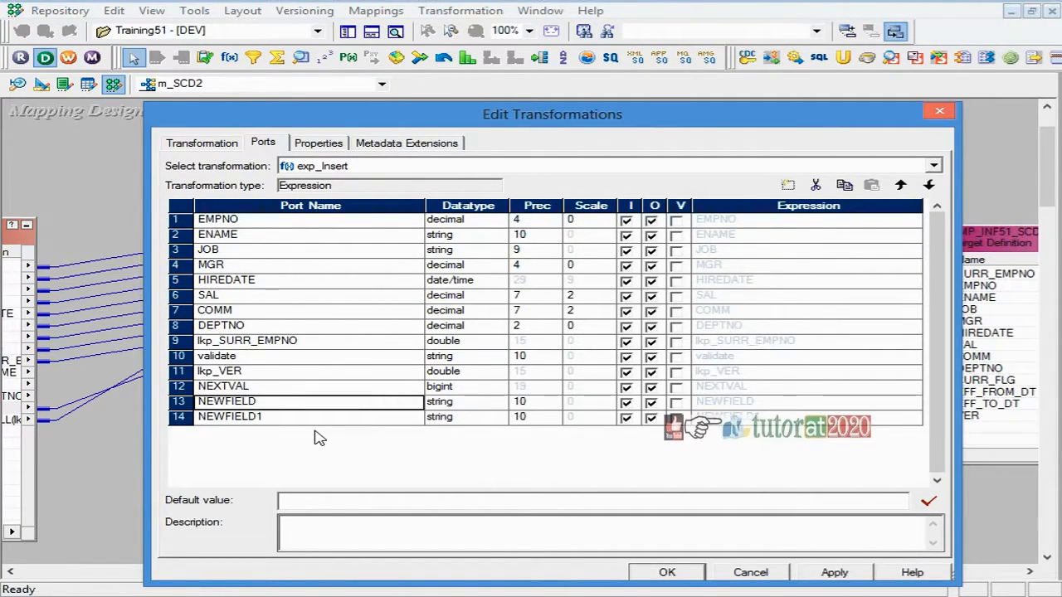
text(EFF_FROM_DT)
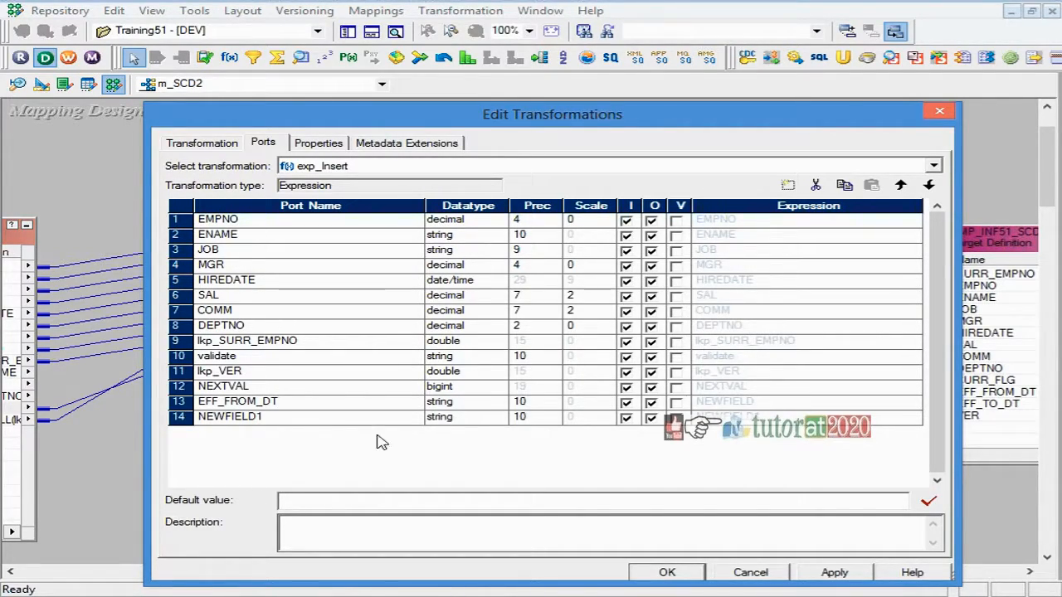
click(489, 404)
click(464, 435)
Step: Rename the last new port EFF_TO_DT with the date/time datatype, and make both EFF date ports output-only
click(323, 417)
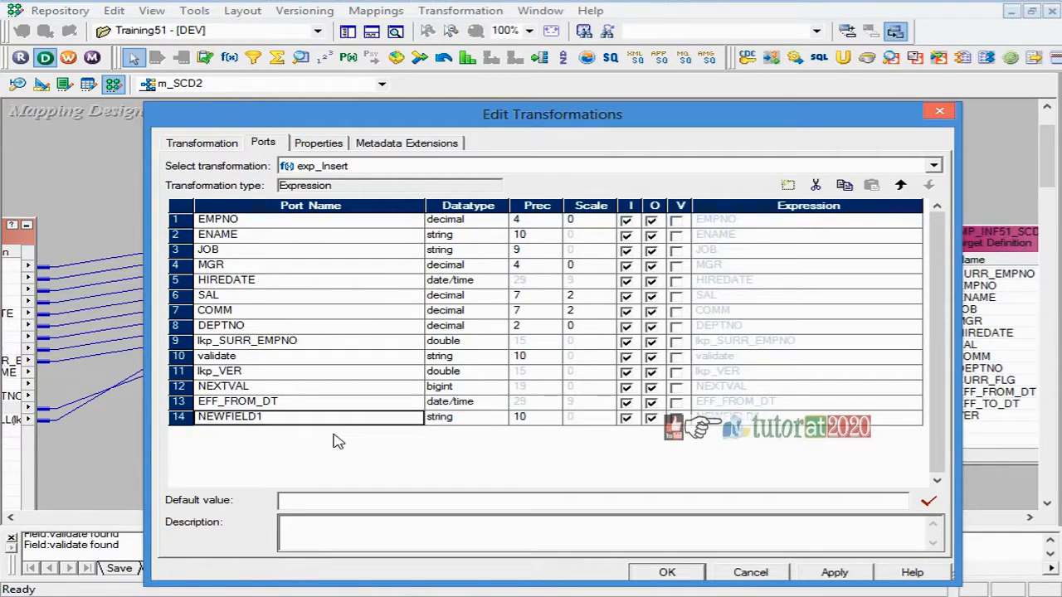
text(EFF_TO_DT)
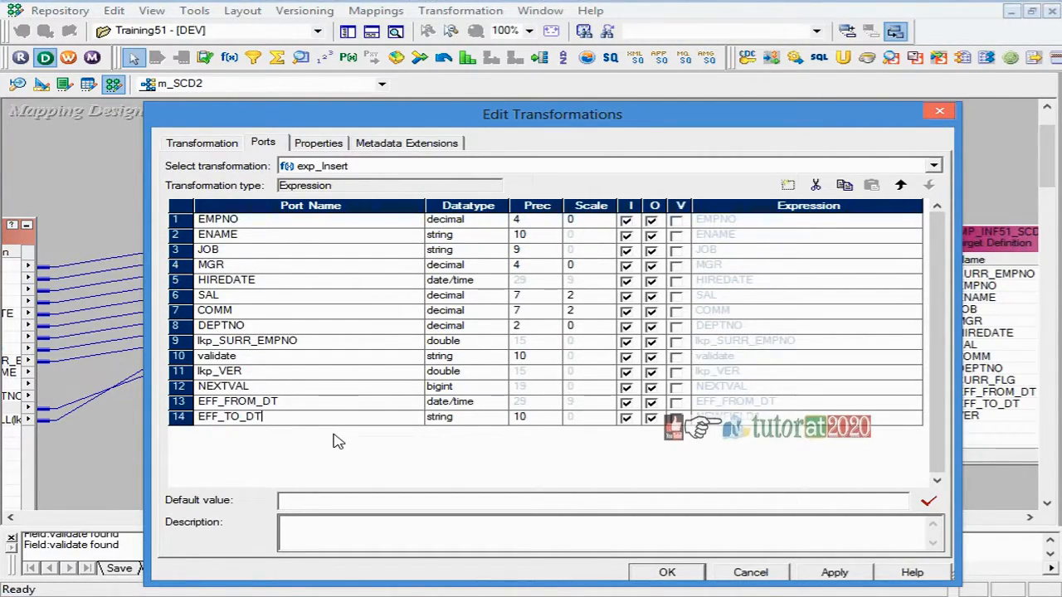
click(496, 418)
click(479, 458)
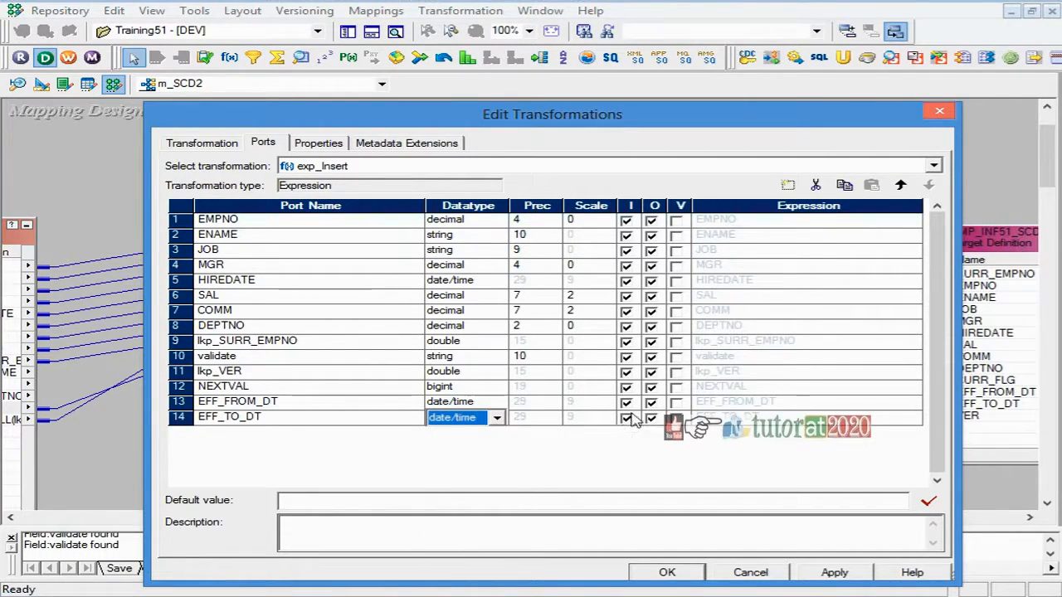
click(627, 402)
click(626, 417)
Step: Set the expression of EFF_FROM_DT to SYSTIMESTAMP() using the date functions, and copy the formula
click(892, 402)
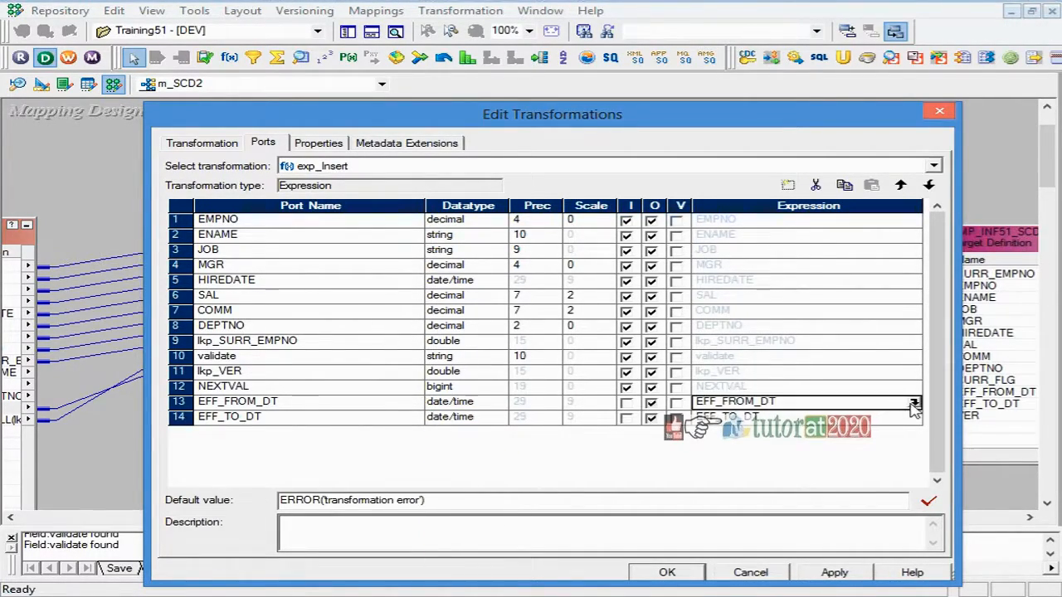
click(915, 402)
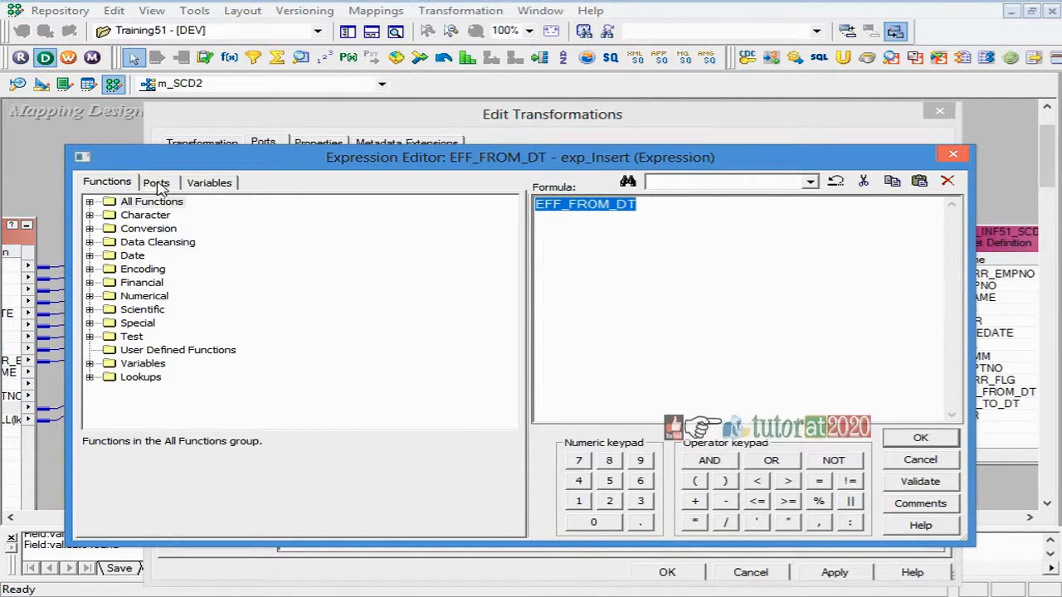
click(156, 182)
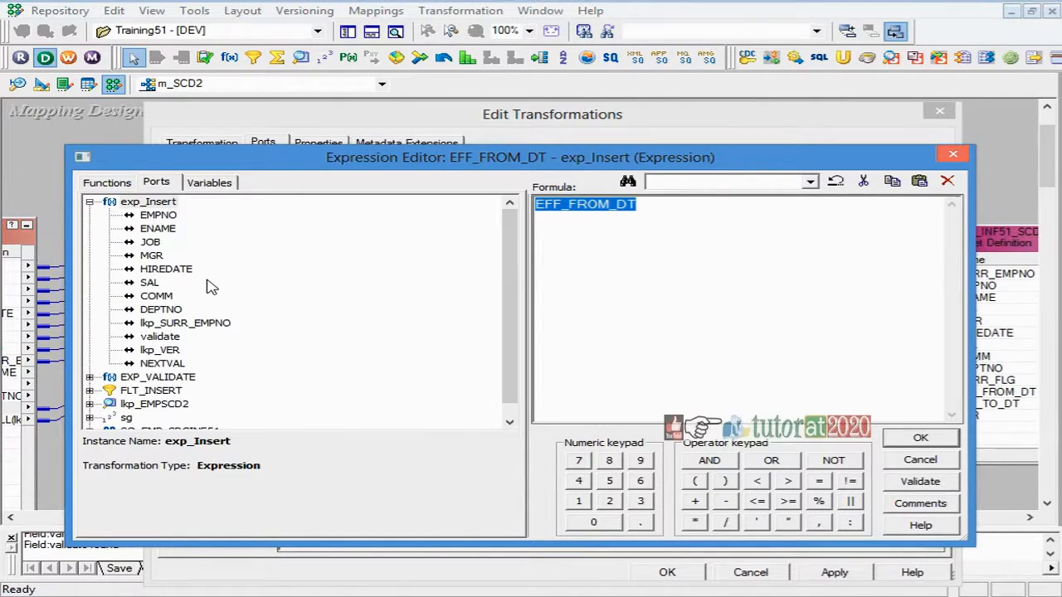
click(108, 184)
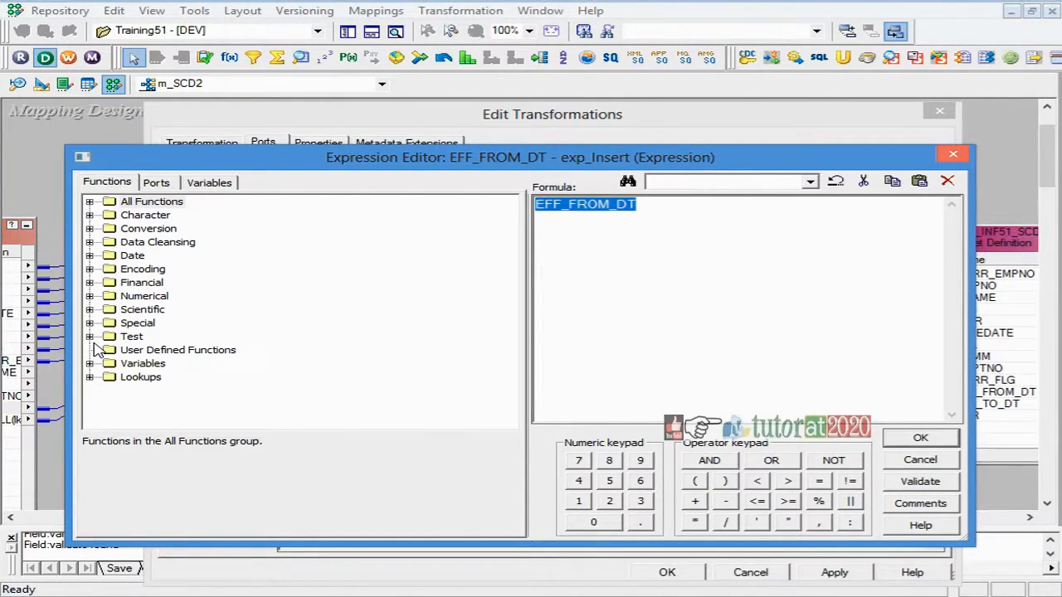
click(90, 256)
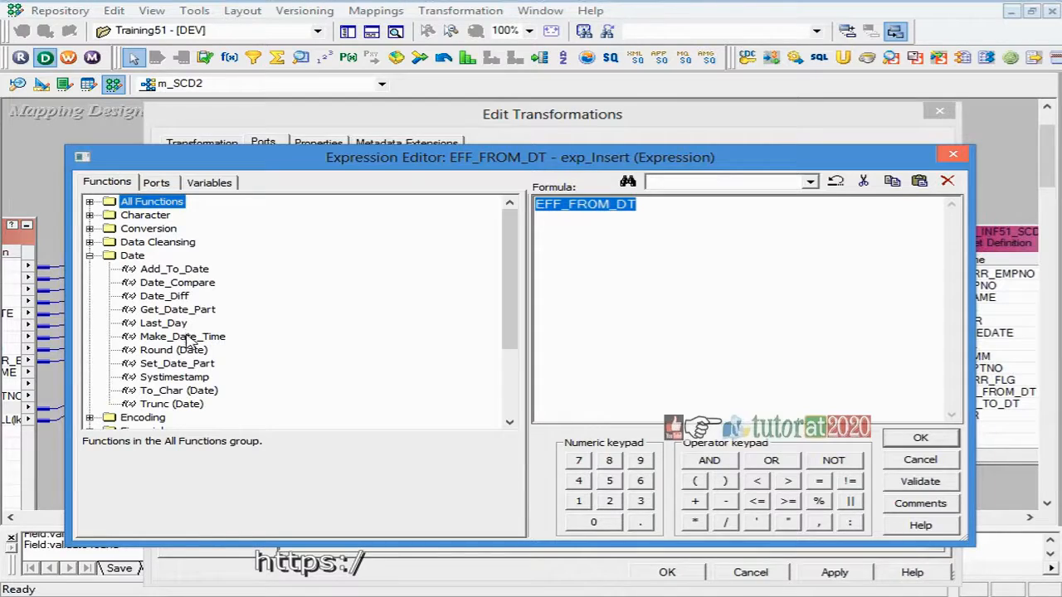
double_click(183, 379)
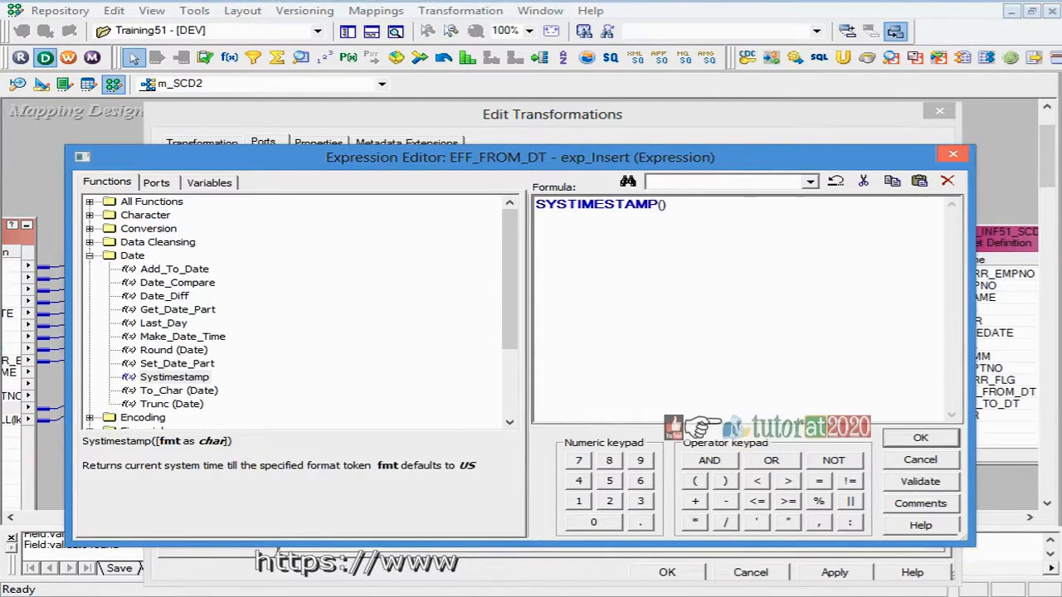
key(ctrl+a)
key(ctrl+c)
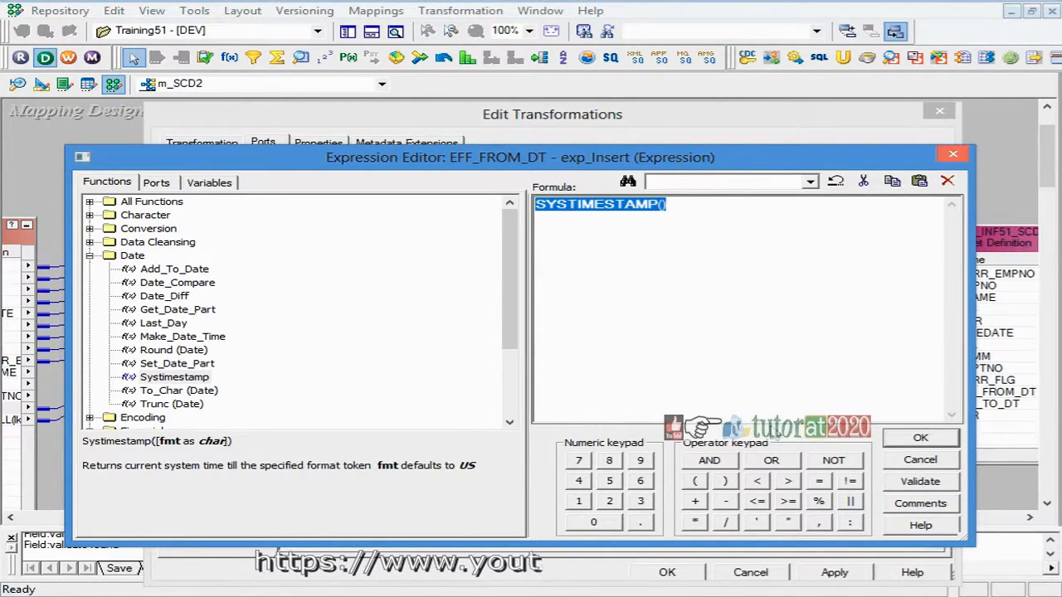
click(921, 438)
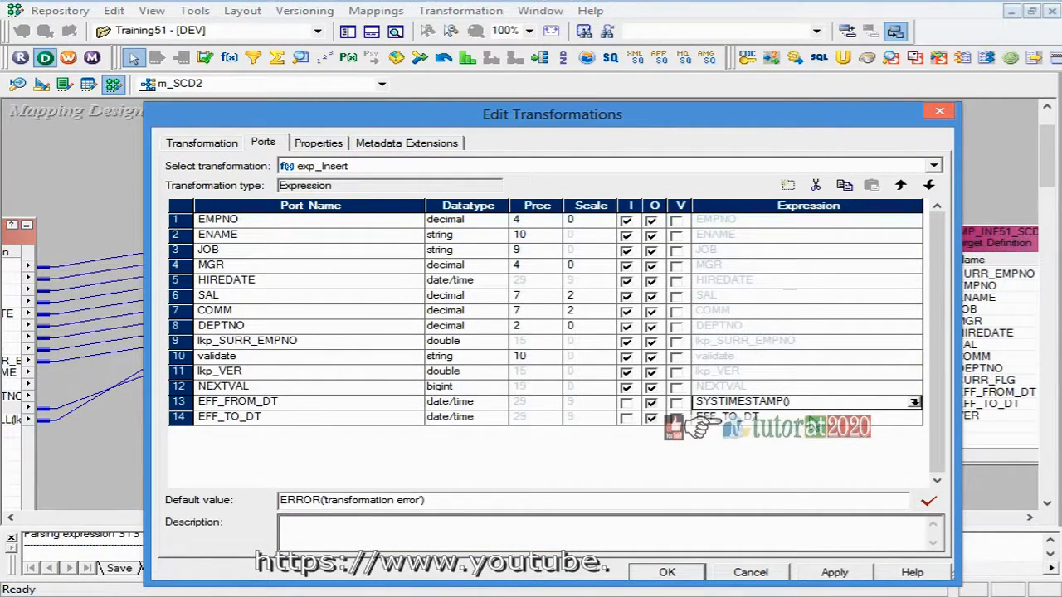
Step: Paste SYSTIMESTAMP() as the expression of EFF_TO_DT
click(830, 417)
click(914, 417)
key(ctrl+a)
key(ctrl+v)
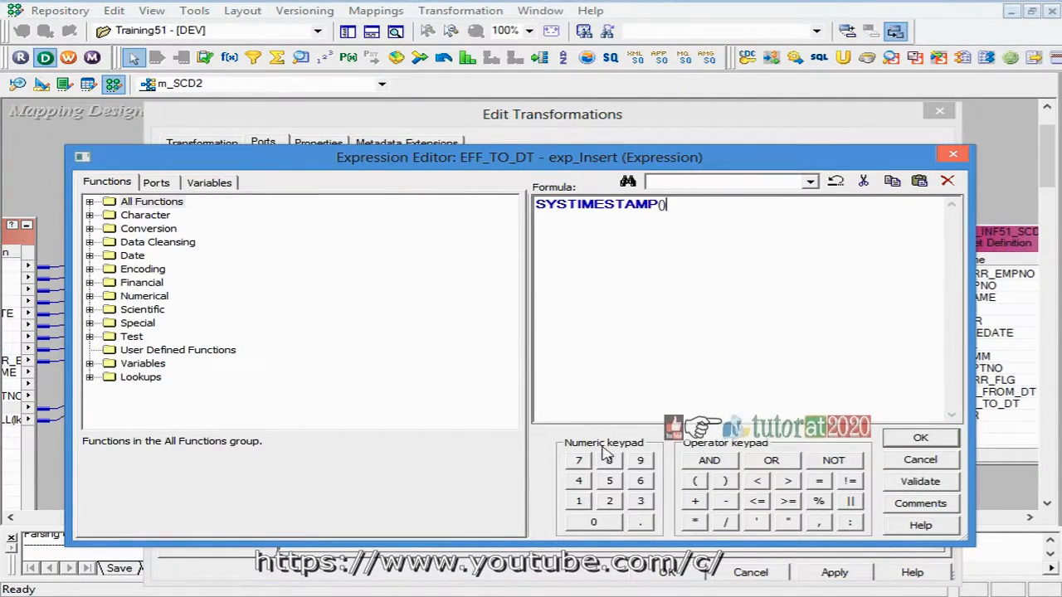
click(920, 438)
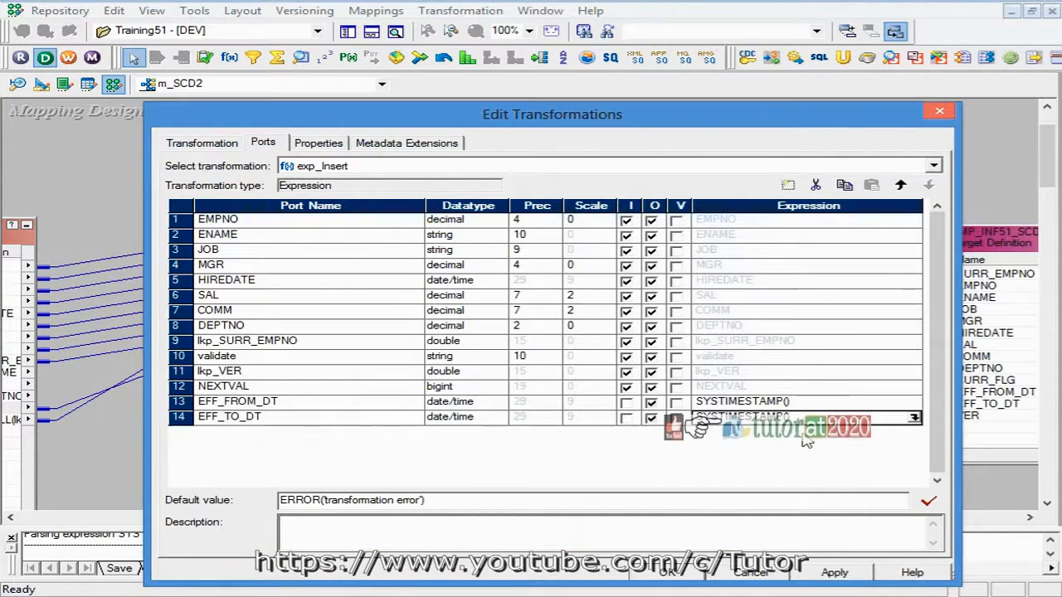
Step: Clear the EFF_TO_DT expression so it is empty, and accept the exp_Insert changes
click(914, 417)
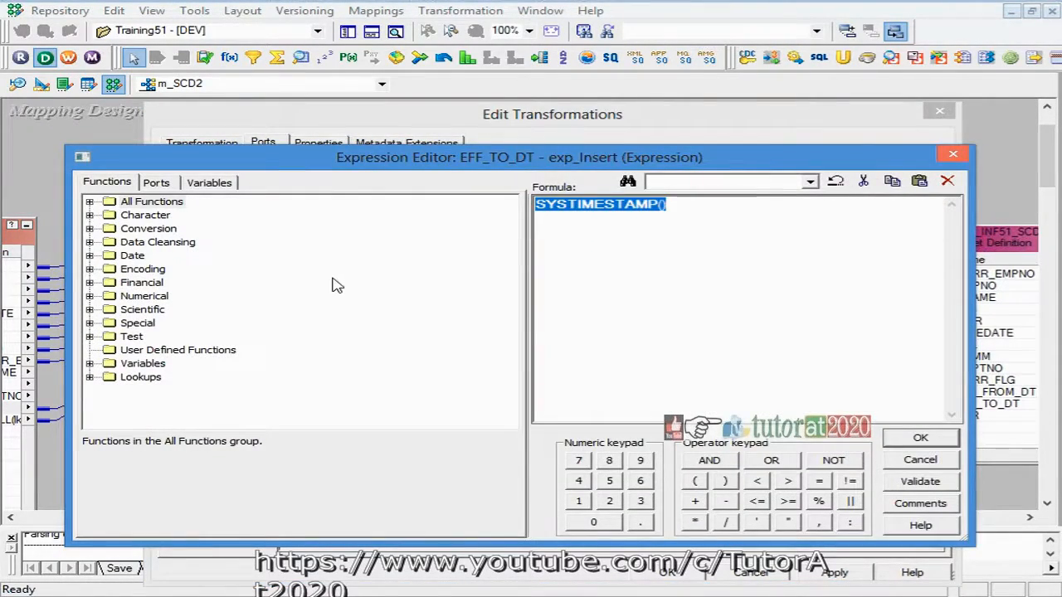
key(Delete)
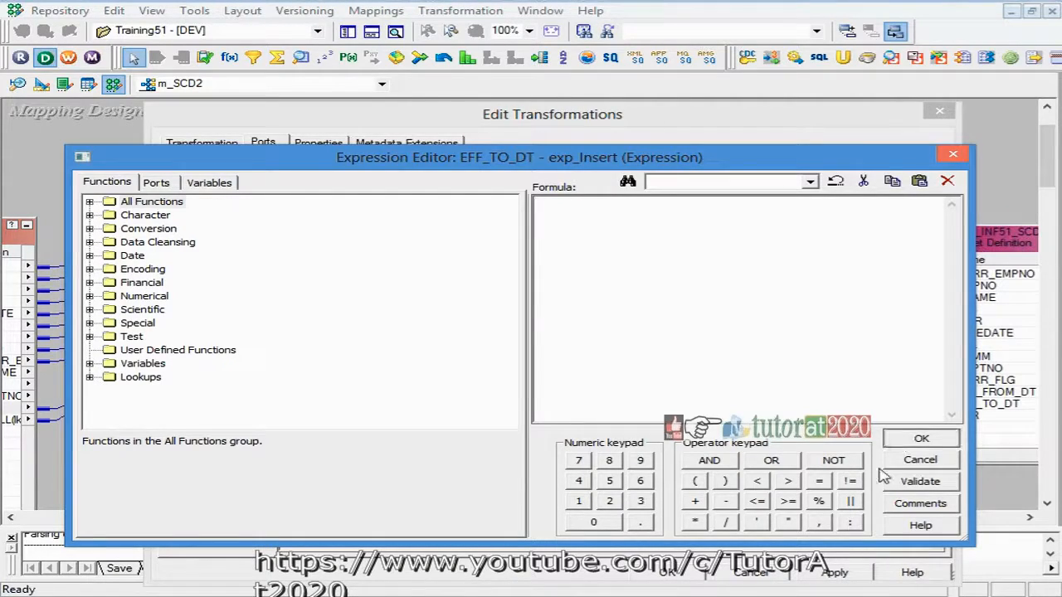
click(920, 438)
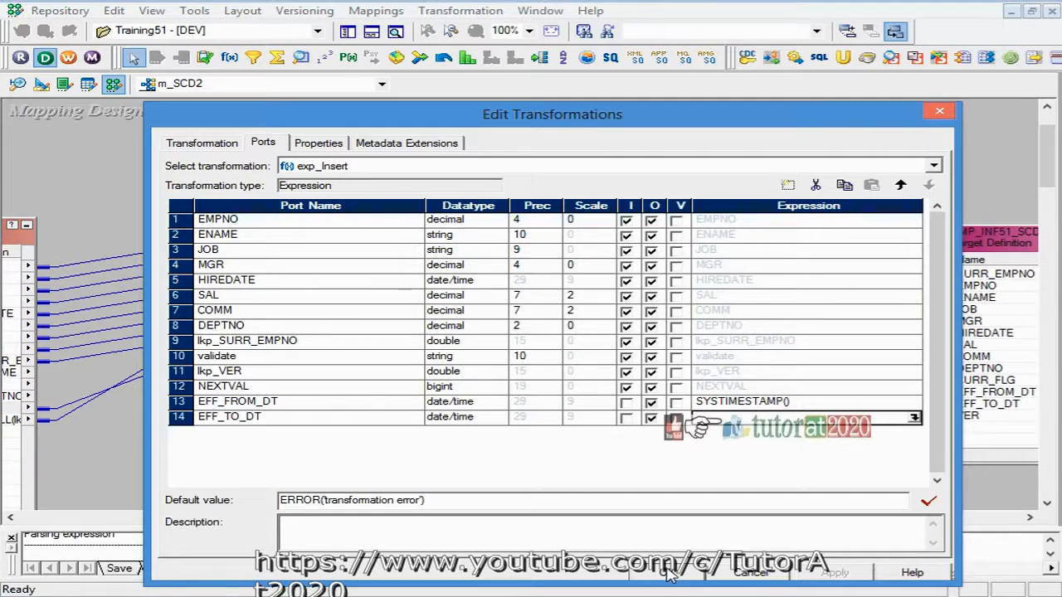
click(668, 573)
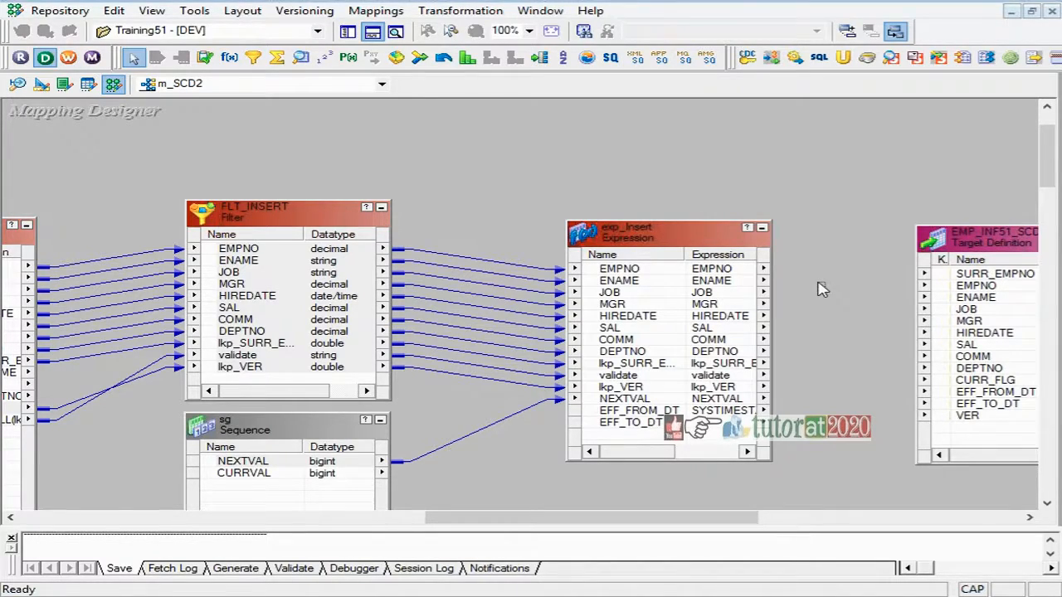
drag(598, 521, 336, 572)
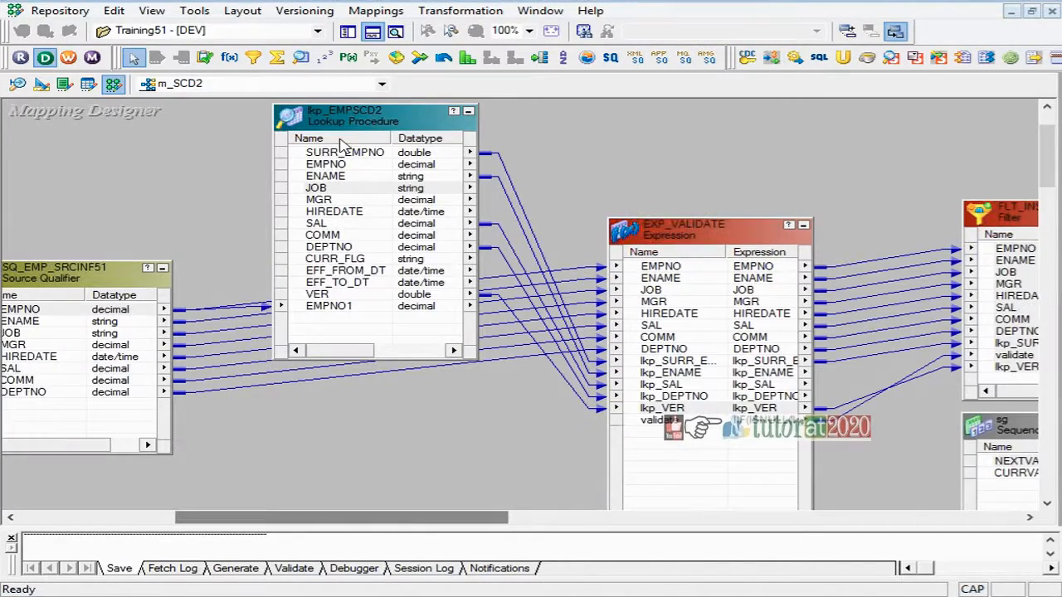
click(332, 187)
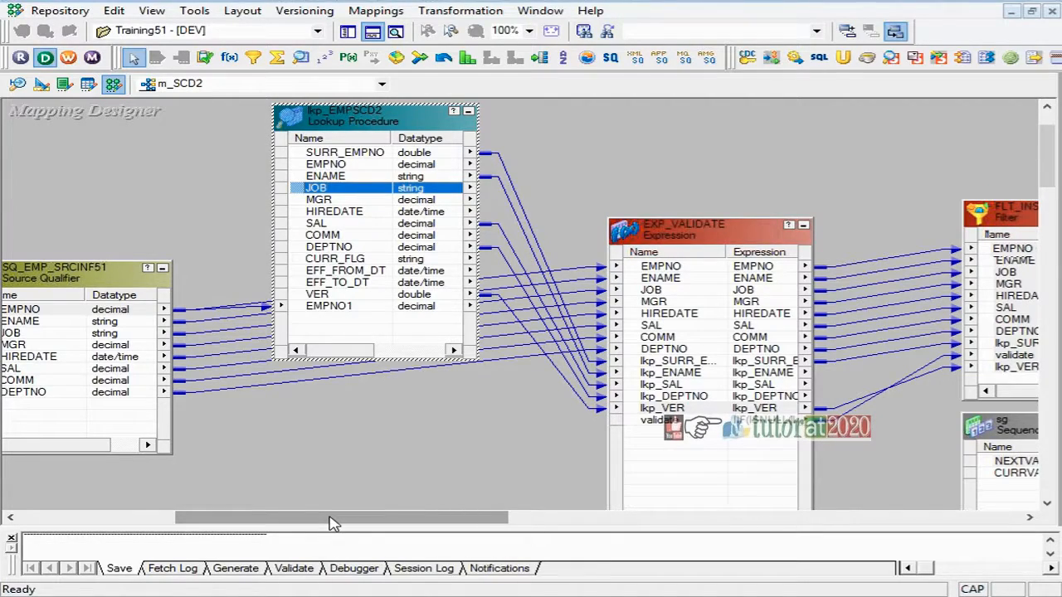
drag(332, 523, 641, 523)
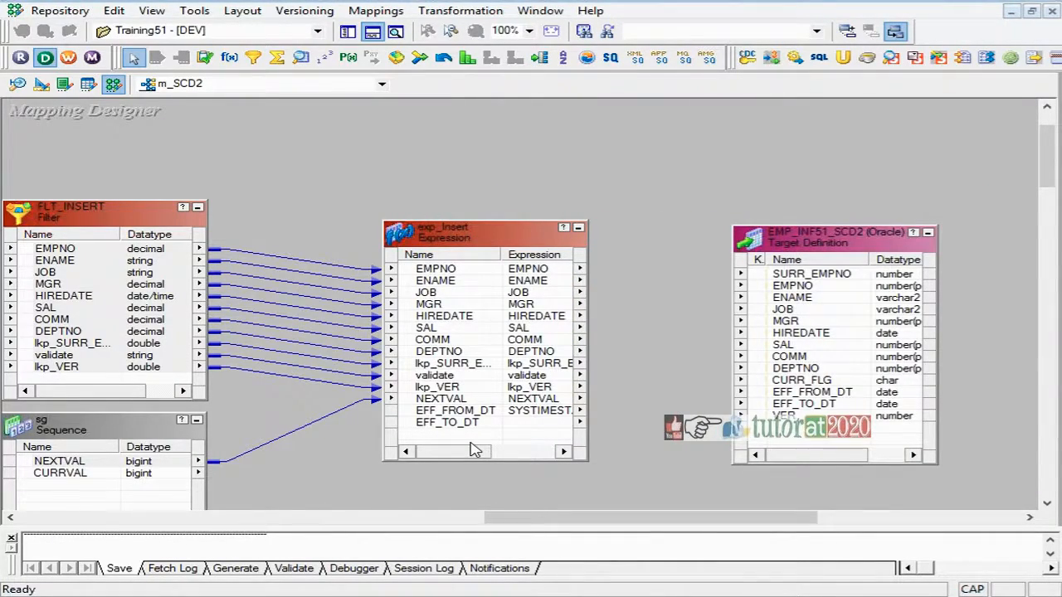